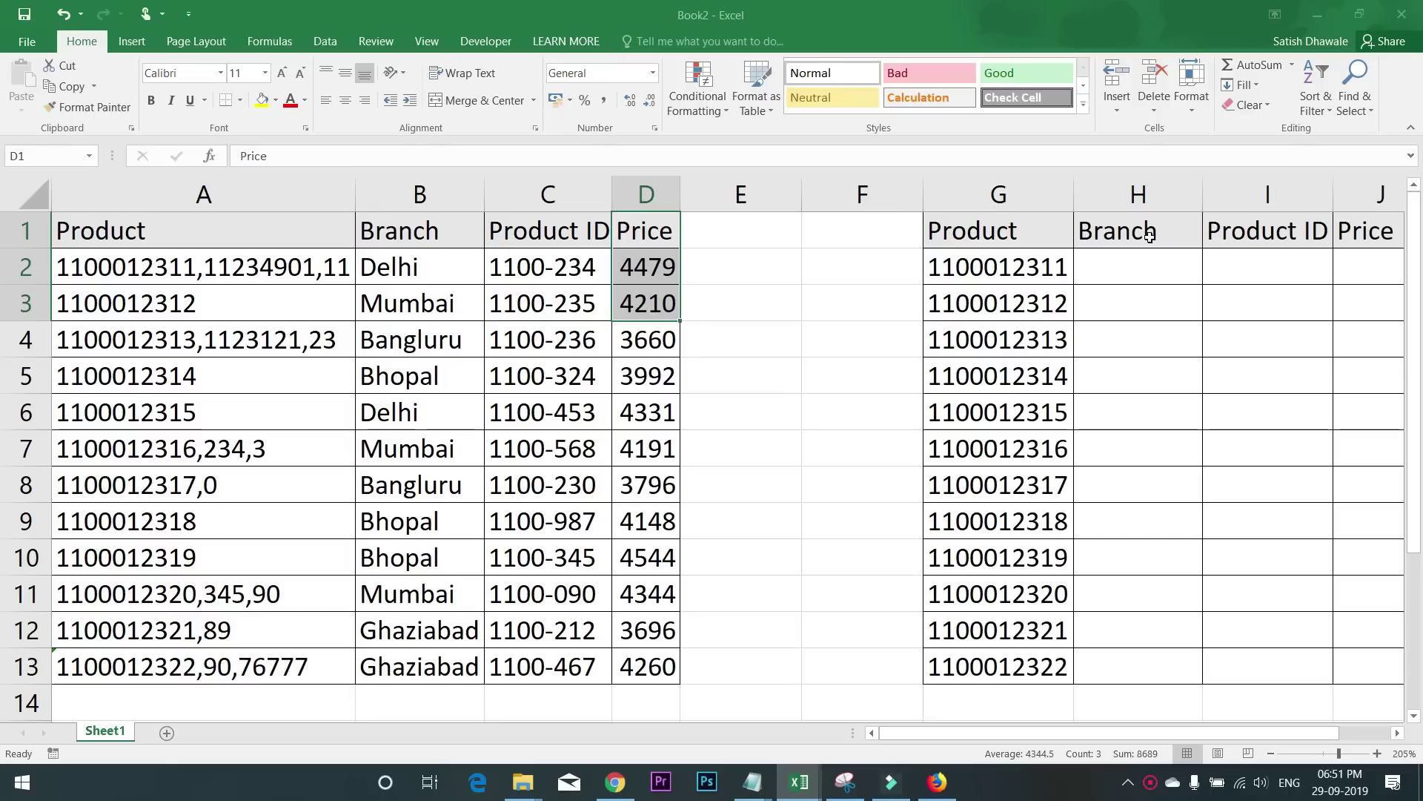
Step: Compare the source table's Product entries in column A with the product numbers and headings of the second table
{"action": "left_click_drag", "start_coordinate": [1011, 227], "coordinate": [1002, 556]}
{"action": "left_click_drag", "start_coordinate": [1183, 239], "coordinate": [1127, 229]}
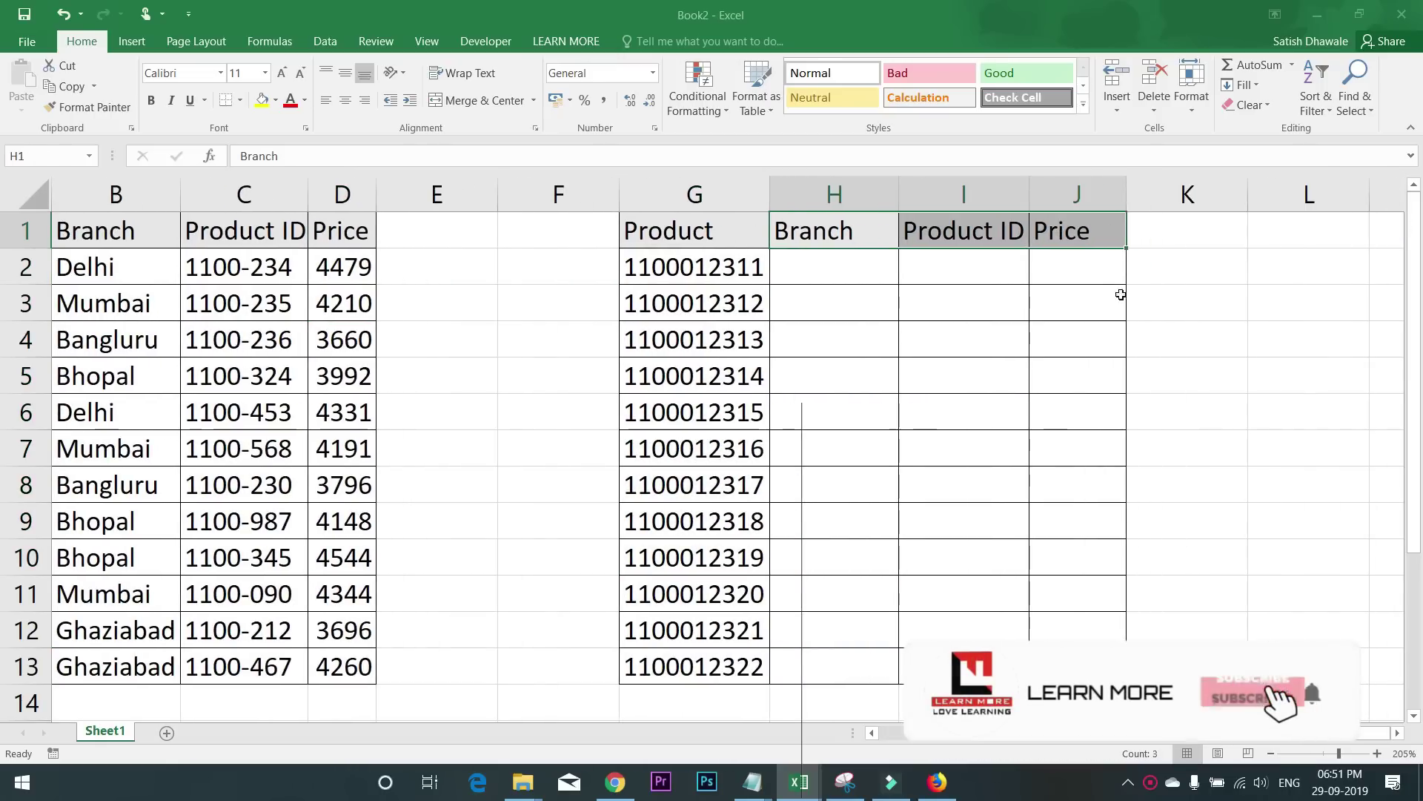
{"action": "left_click_drag", "start_coordinate": [1118, 330], "coordinate": [5, 338]}
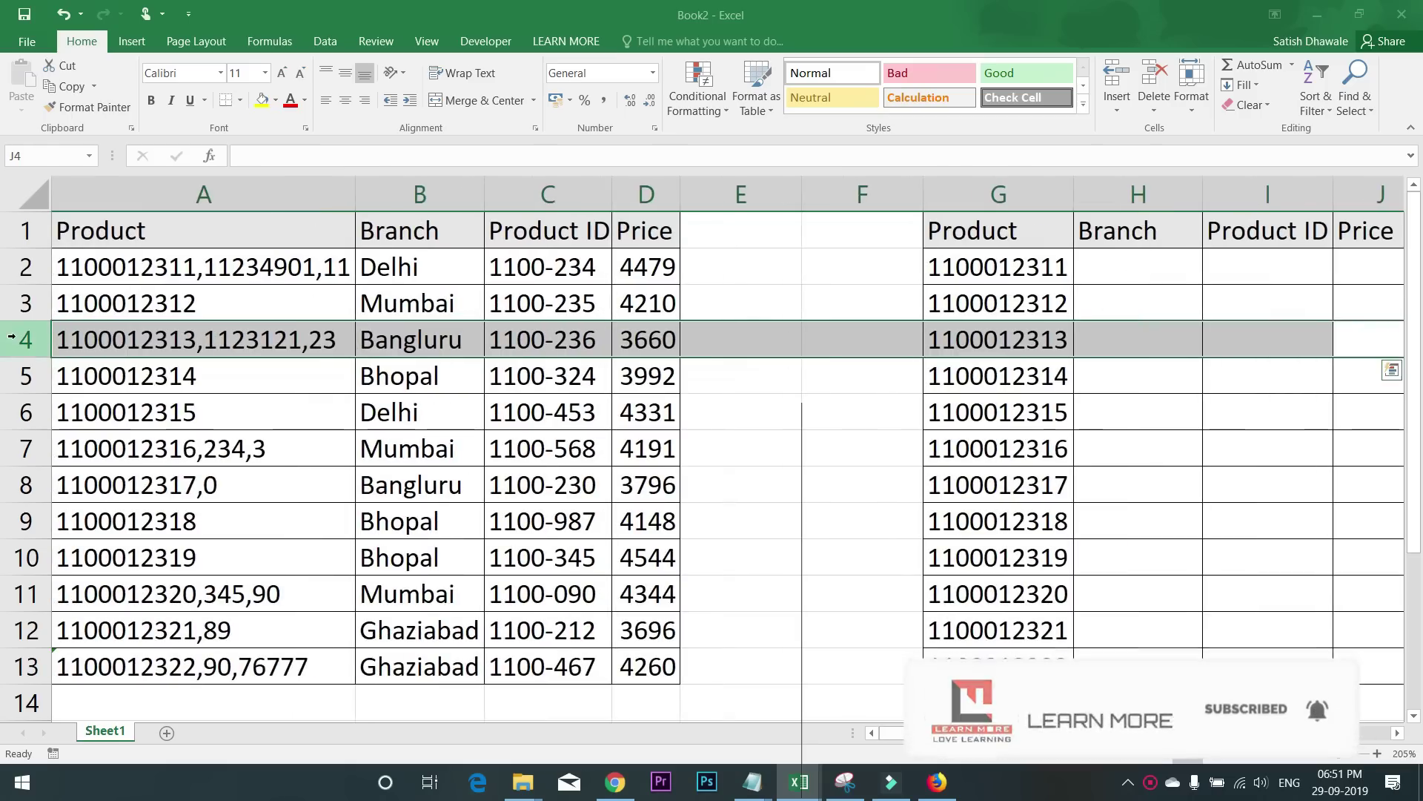
{"action": "left_click", "coordinate": [139, 266]}
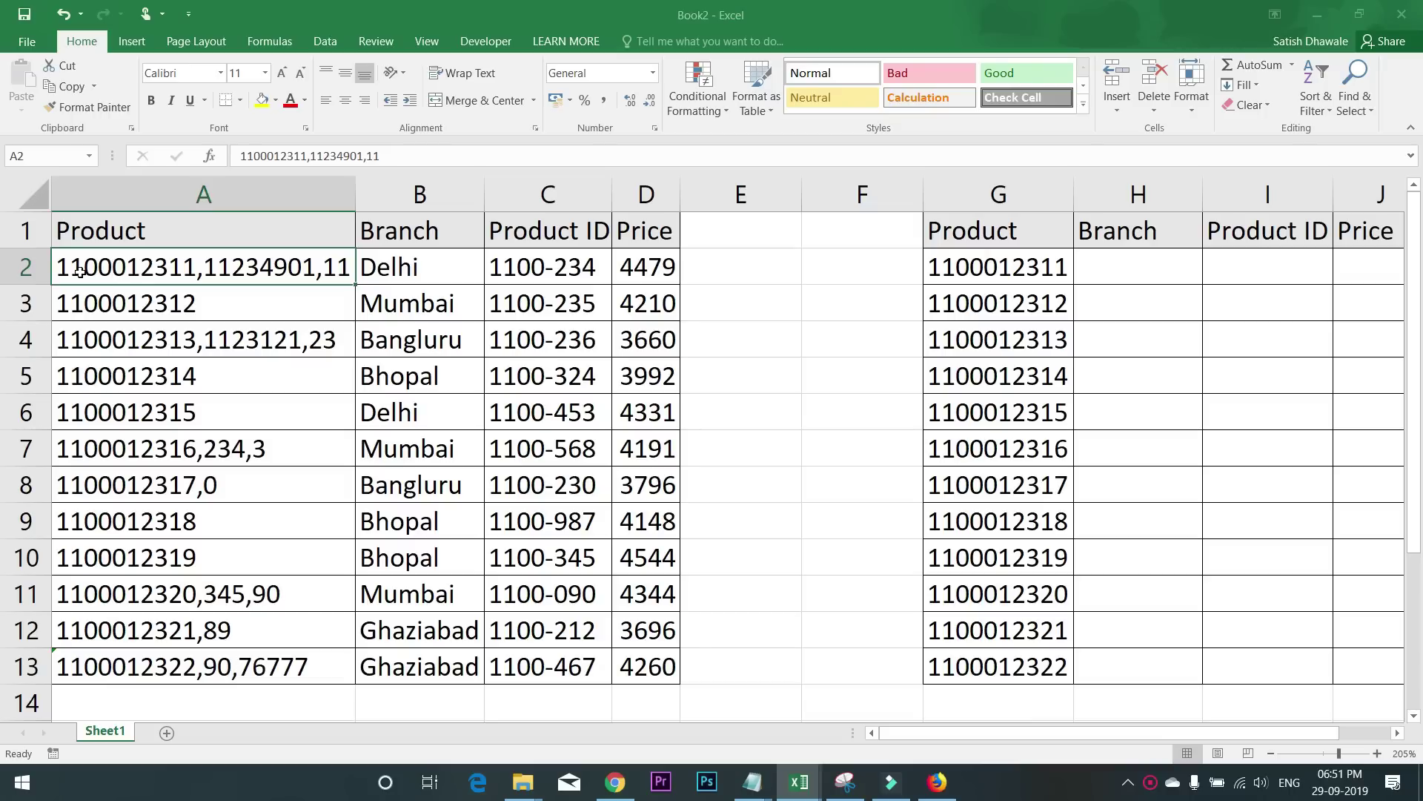
{"action": "left_click_drag", "start_coordinate": [964, 268], "coordinate": [956, 667]}
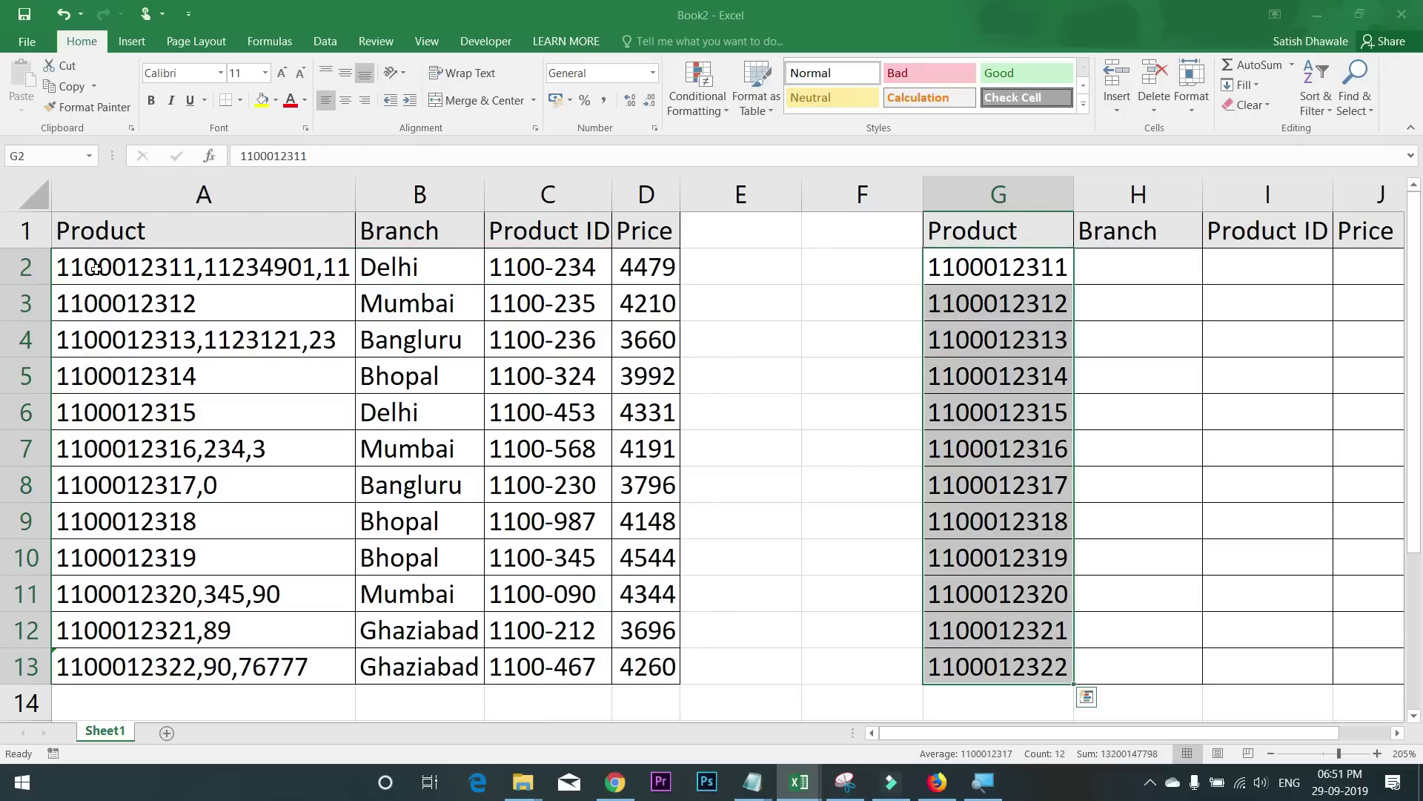
{"action": "left_click", "coordinate": [93, 274]}
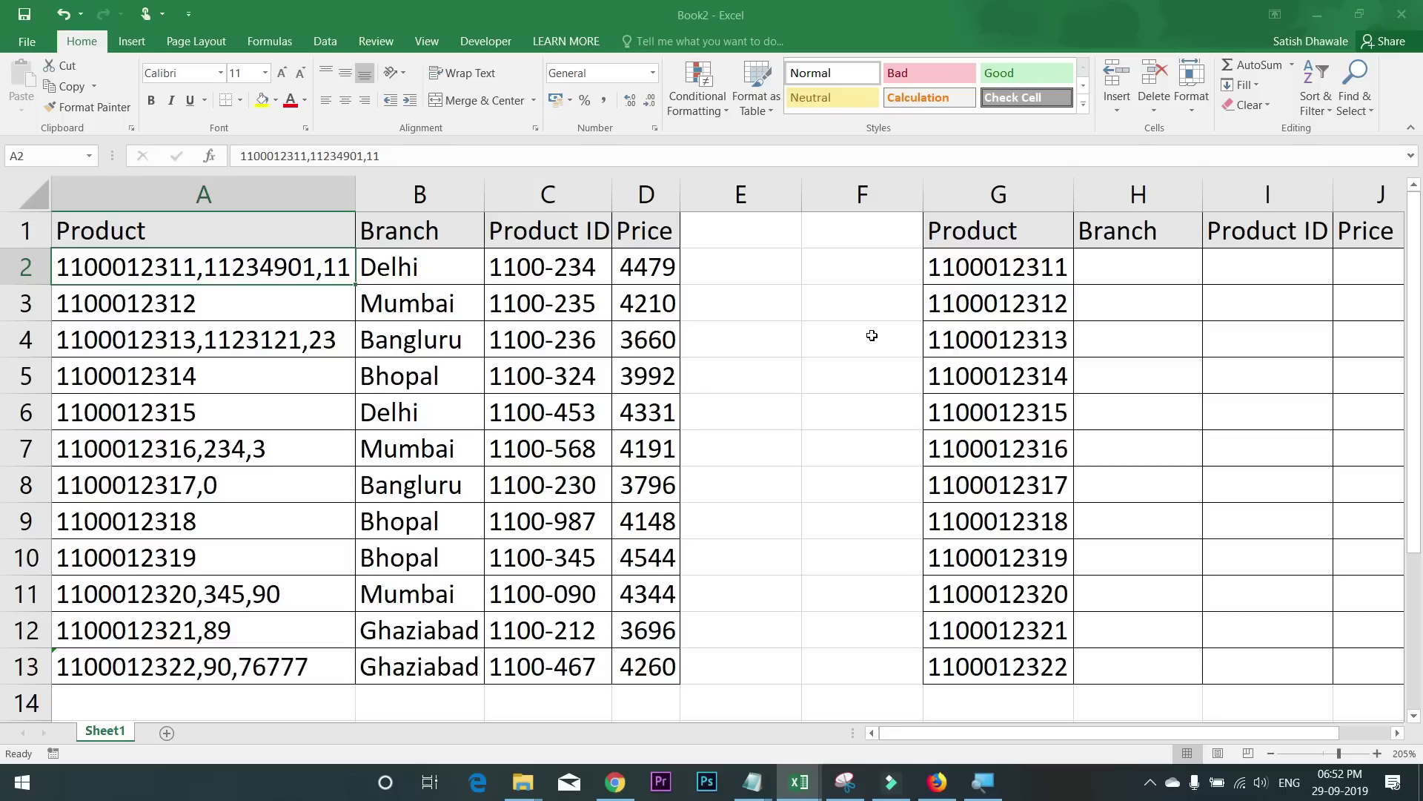
Step: Enter the formula =FIND(G2,A2,1) in cell H2 under Branch
{"action": "left_click", "coordinate": [1139, 259]}
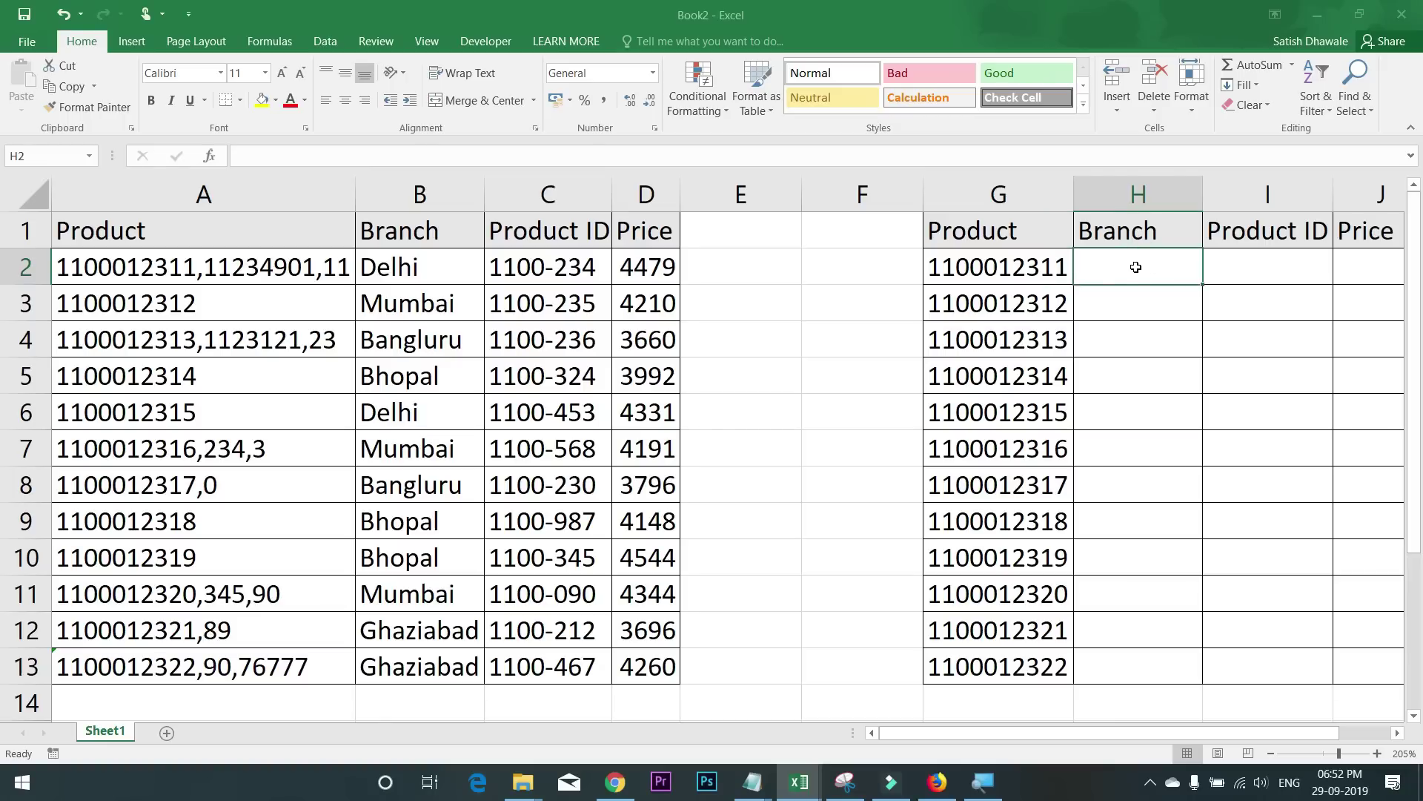
{"action": "type", "text": "=FIND("}
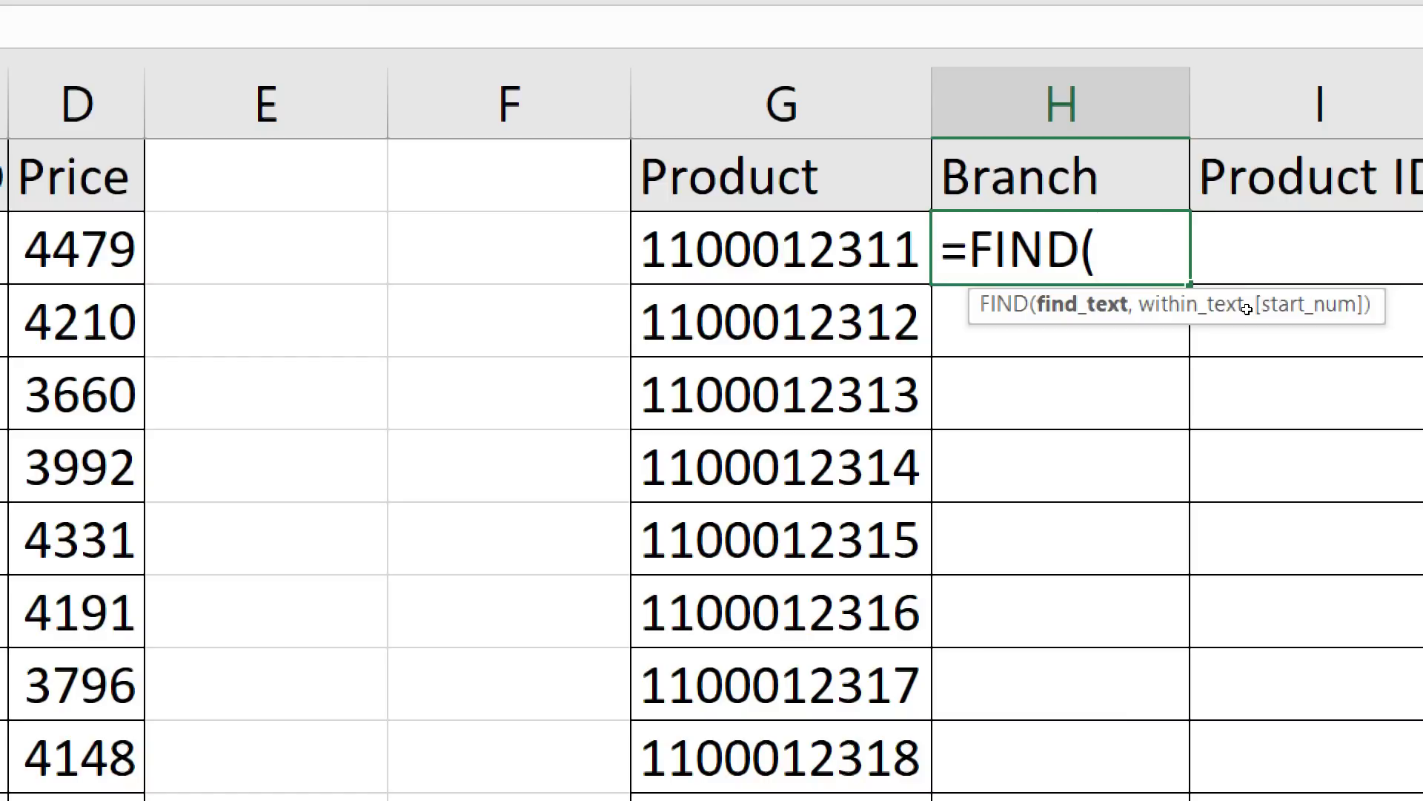
{"action": "key", "text": "Left"}
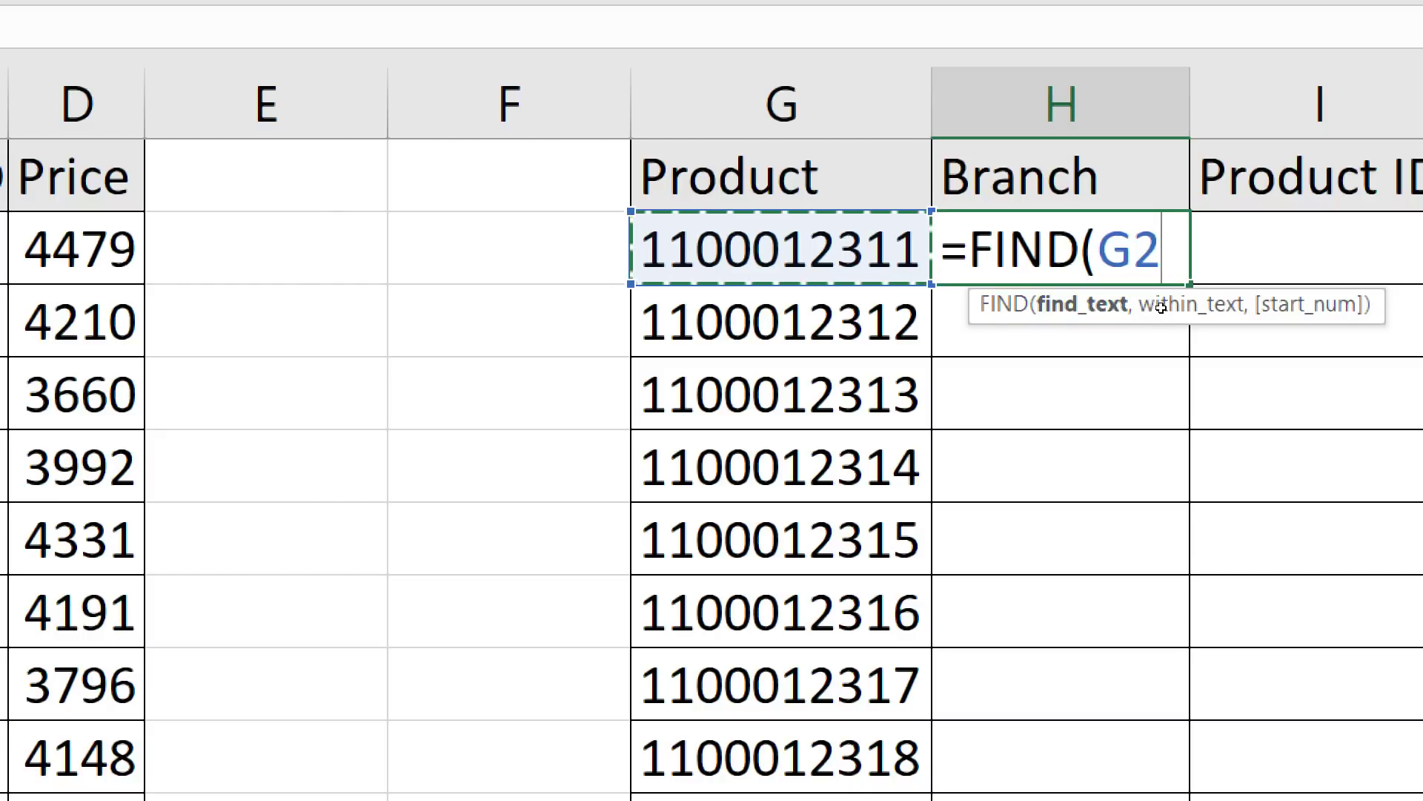
{"action": "type", "text": ","}
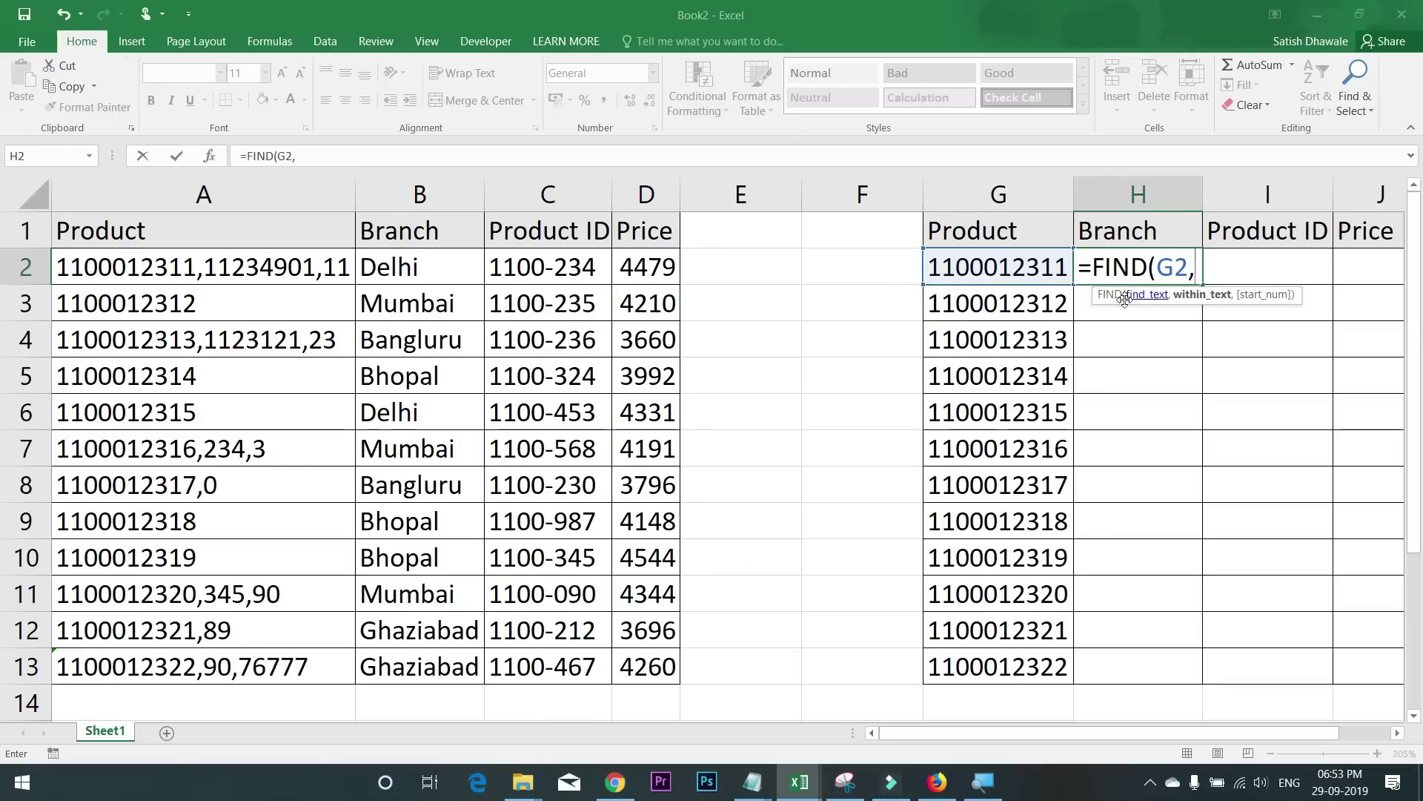
{"action": "left_click", "coordinate": [200, 267]}
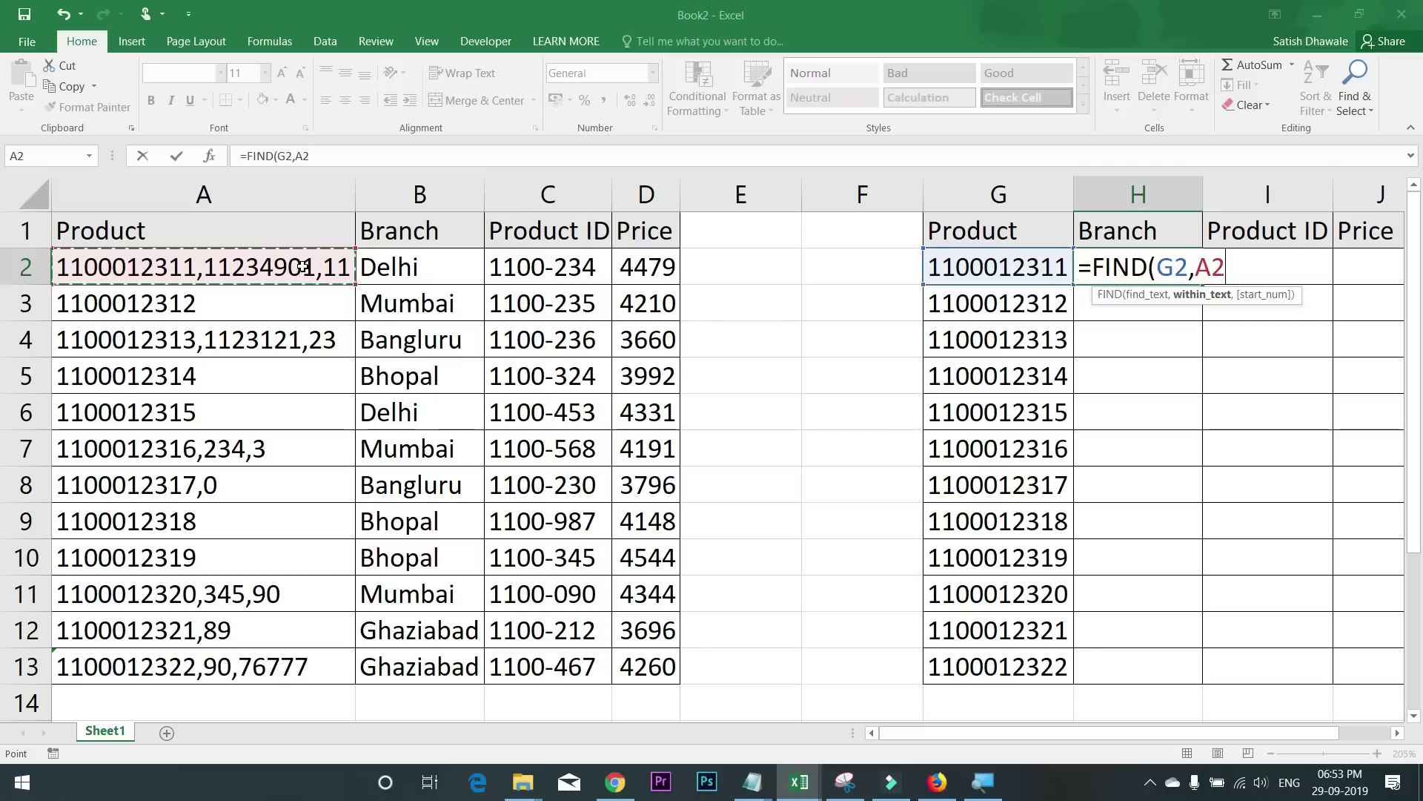
{"action": "type", "text": ","}
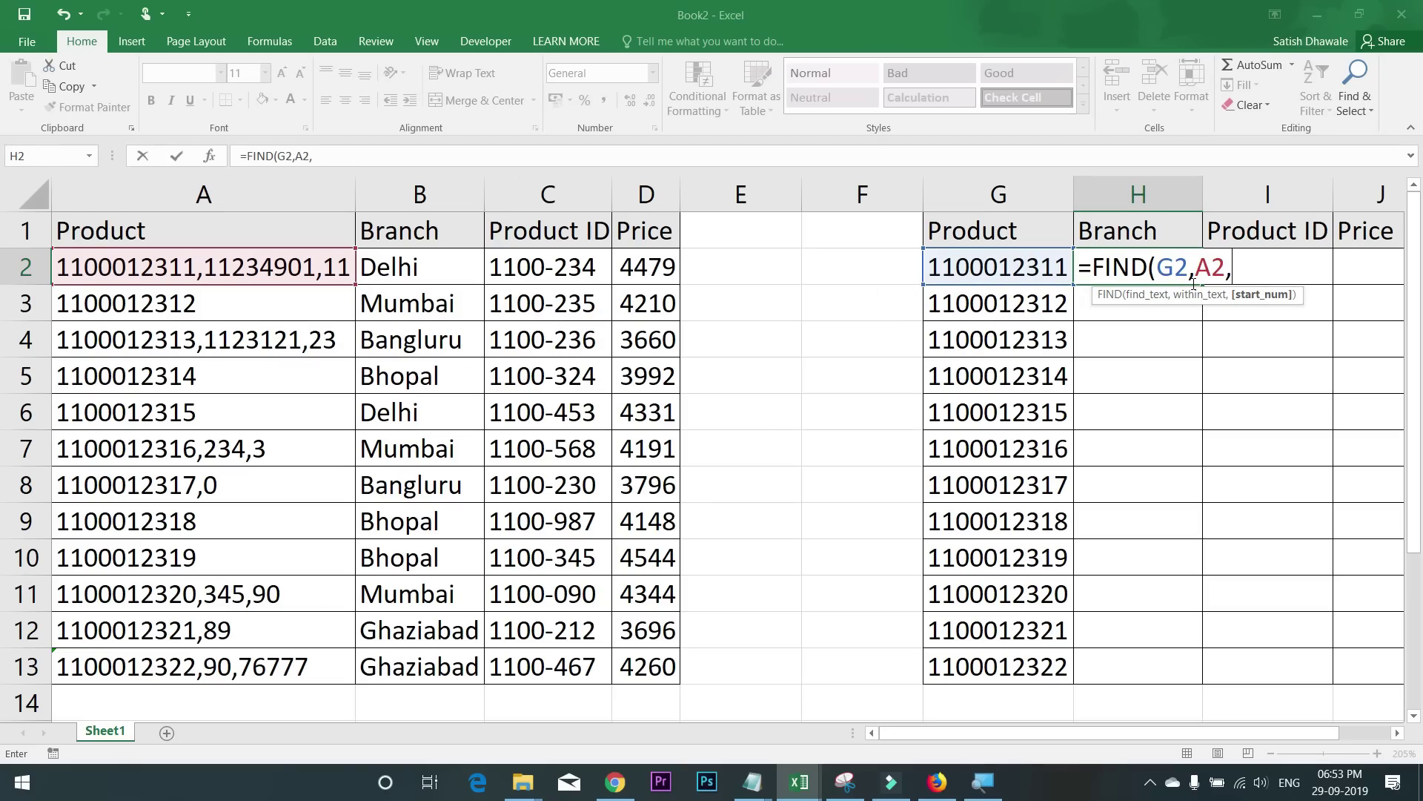
{"action": "type", "text": "1)"}
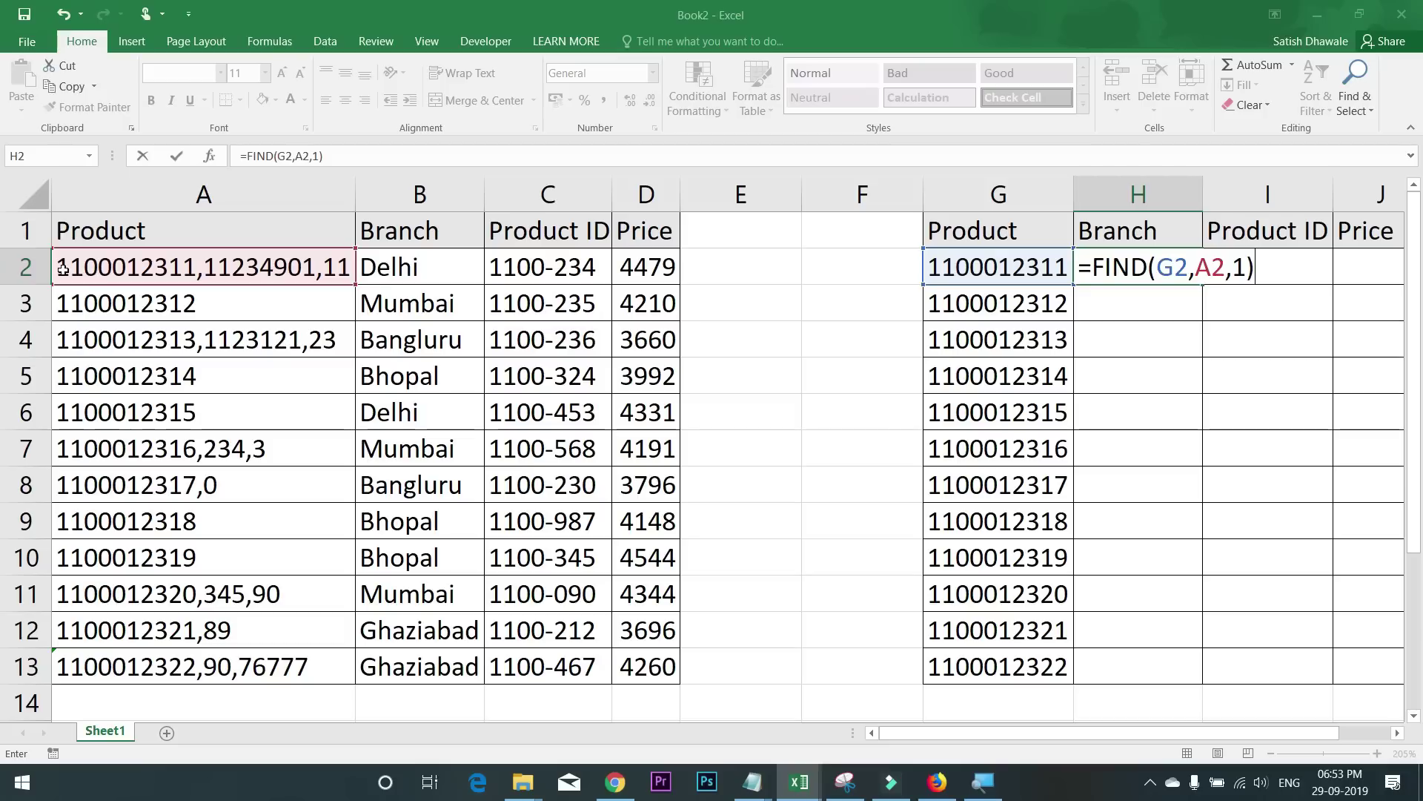
{"action": "key", "text": "Return"}
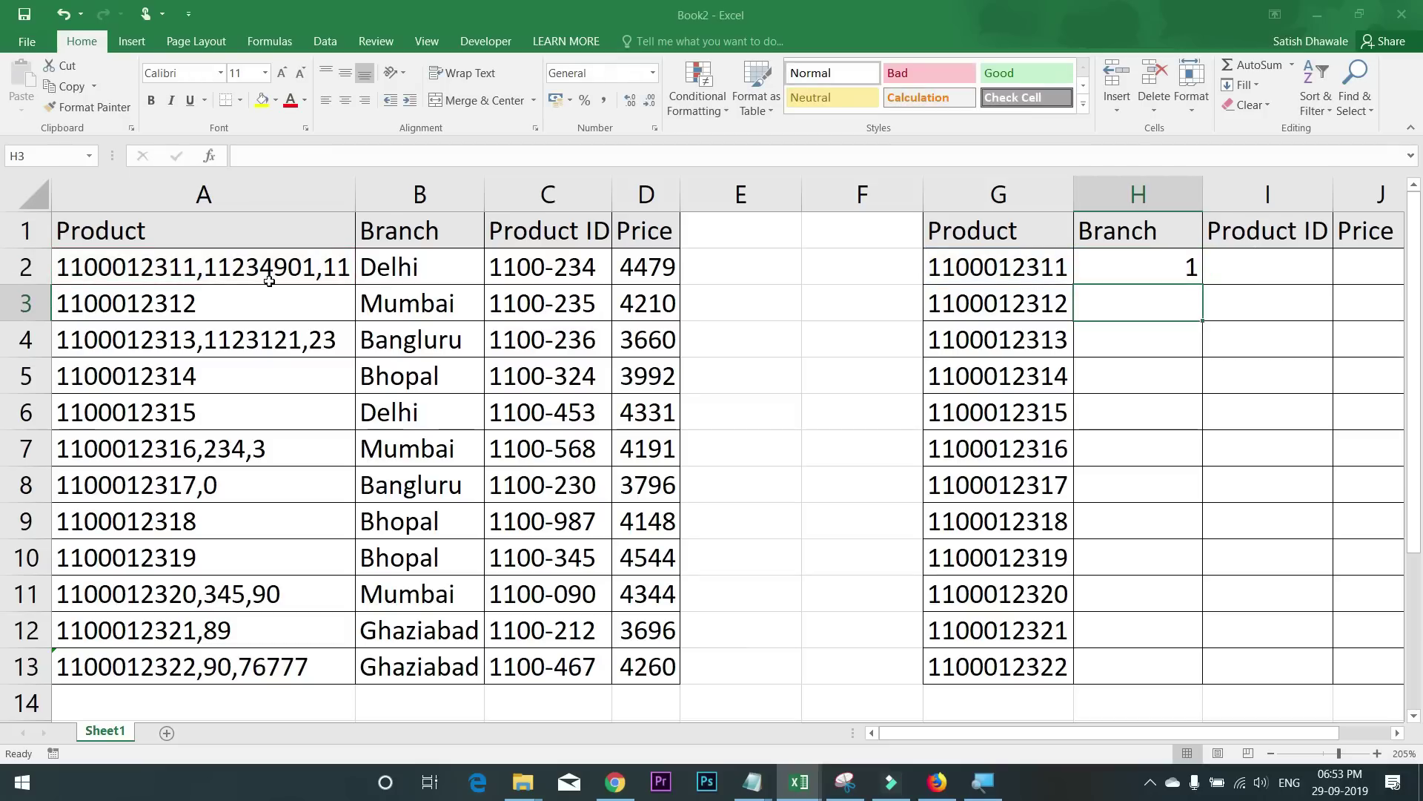
Step: Test the FIND formula by changing the first digit of the product entry in A2 to 5
{"action": "left_click", "coordinate": [212, 276]}
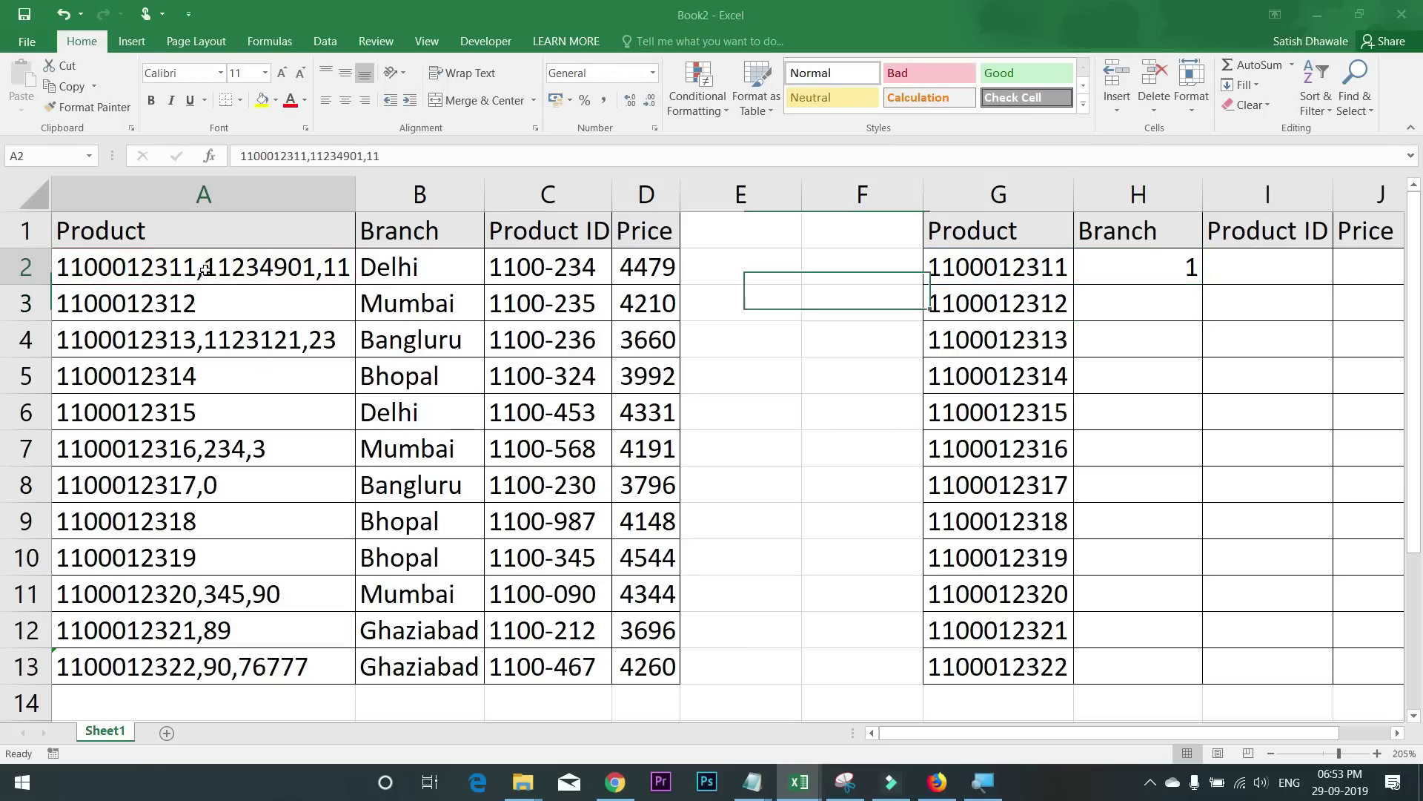
{"action": "left_click", "coordinate": [1010, 273]}
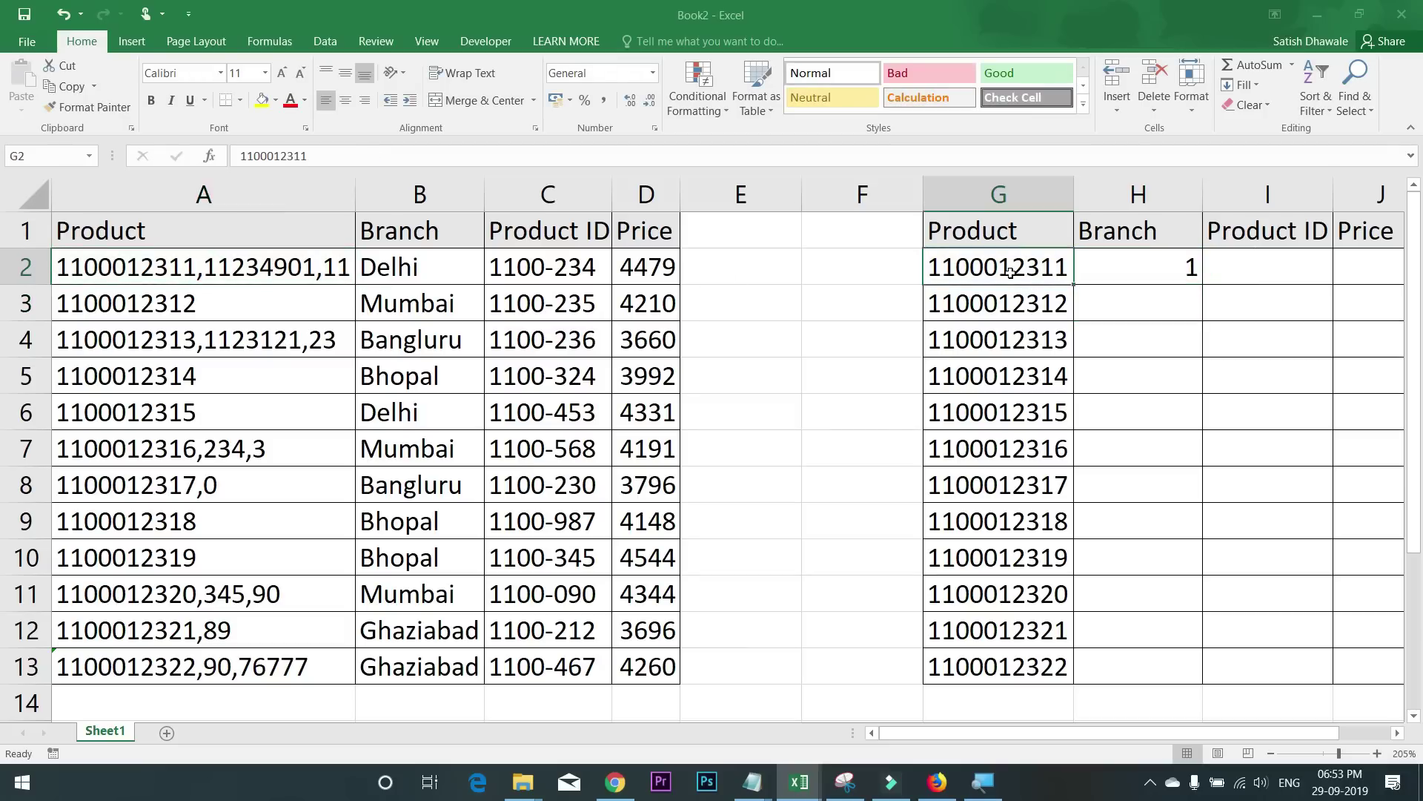
{"action": "left_click", "coordinate": [75, 260]}
{"action": "double_click", "coordinate": [75, 261]}
{"action": "key", "text": "BackSpace"}
{"action": "type", "text": "5"}
{"action": "key", "text": "Return"}
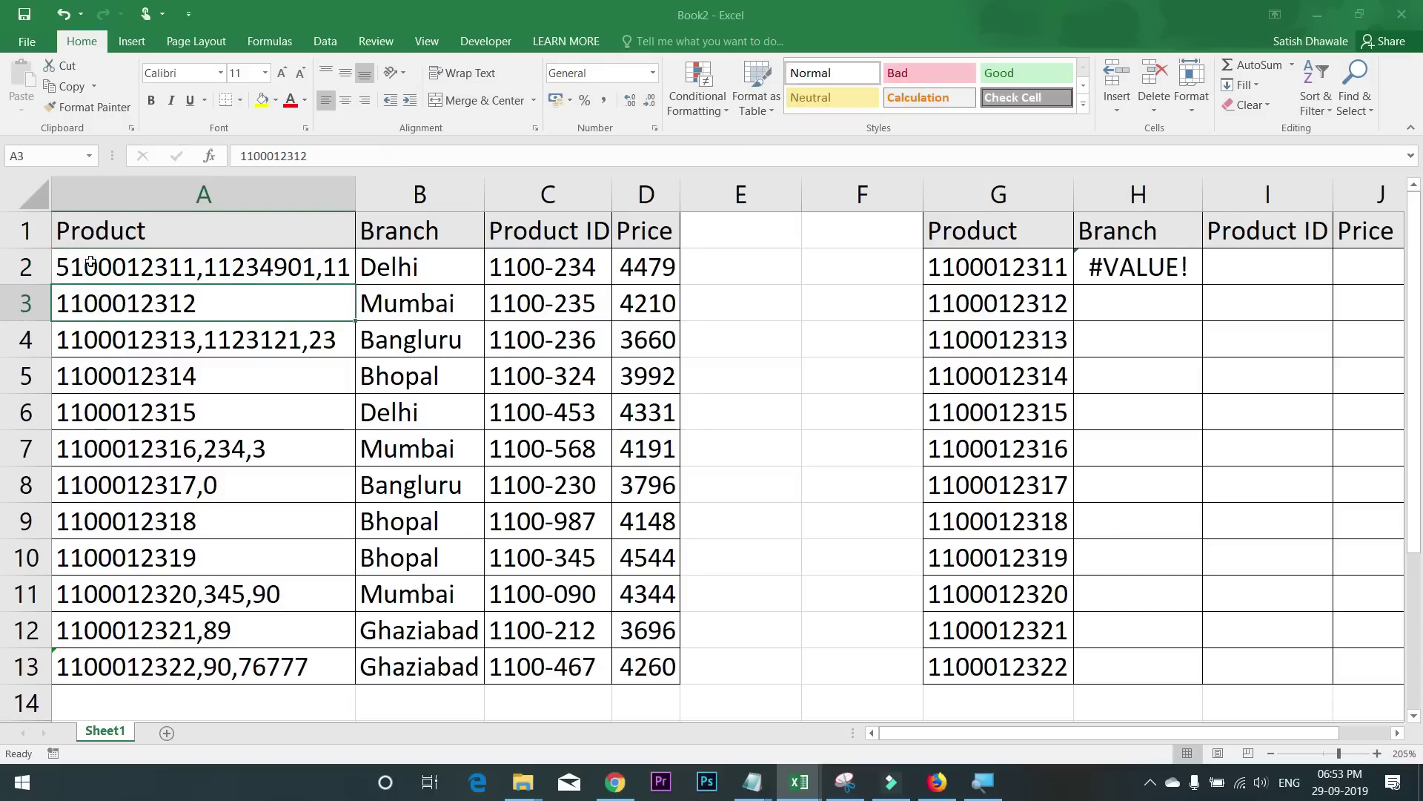
Step: Change the first digit of the product entry in A2 back to 1
{"action": "left_click", "coordinate": [65, 267]}
{"action": "double_click", "coordinate": [66, 267]}
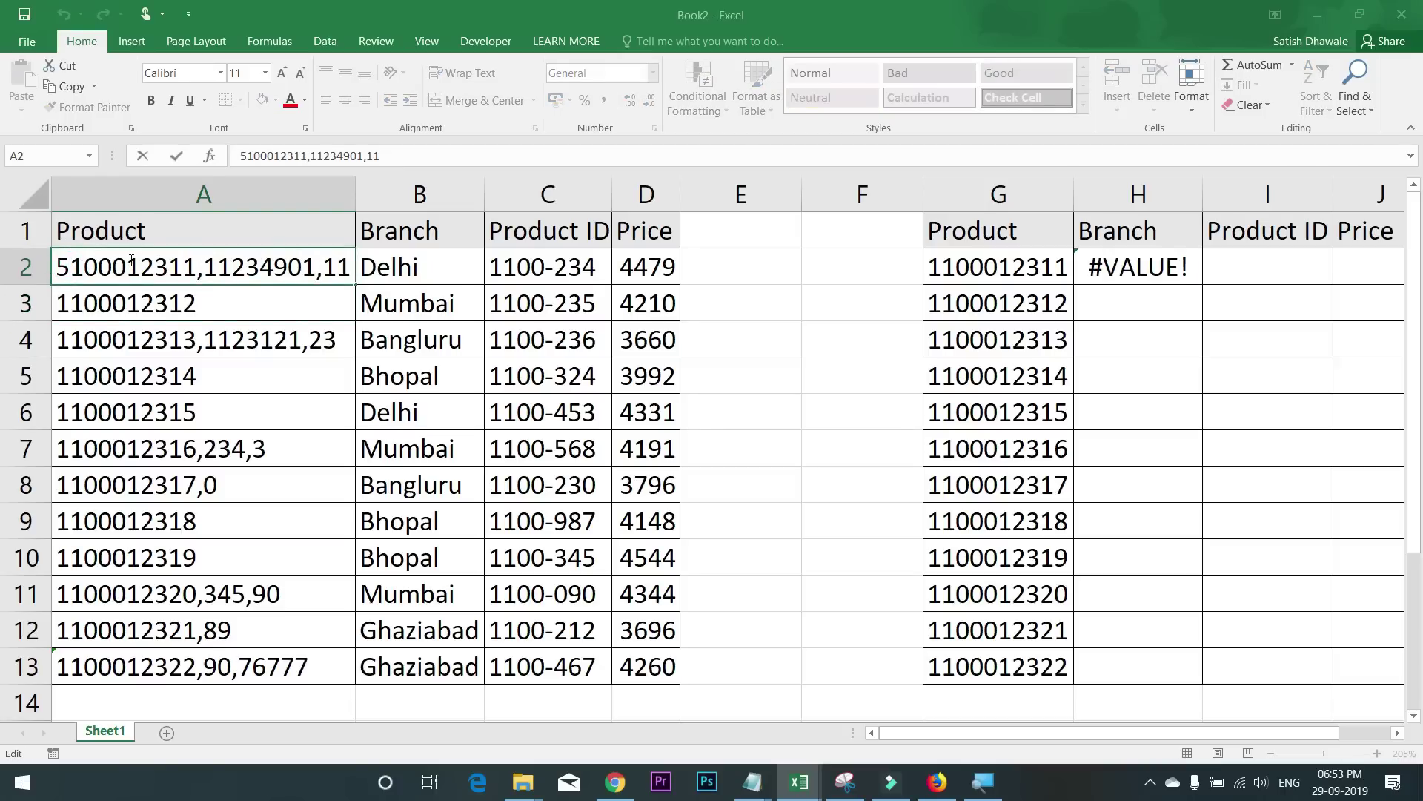
{"action": "key", "text": "BackSpace"}
{"action": "type", "text": "1"}
{"action": "key", "text": "Return"}
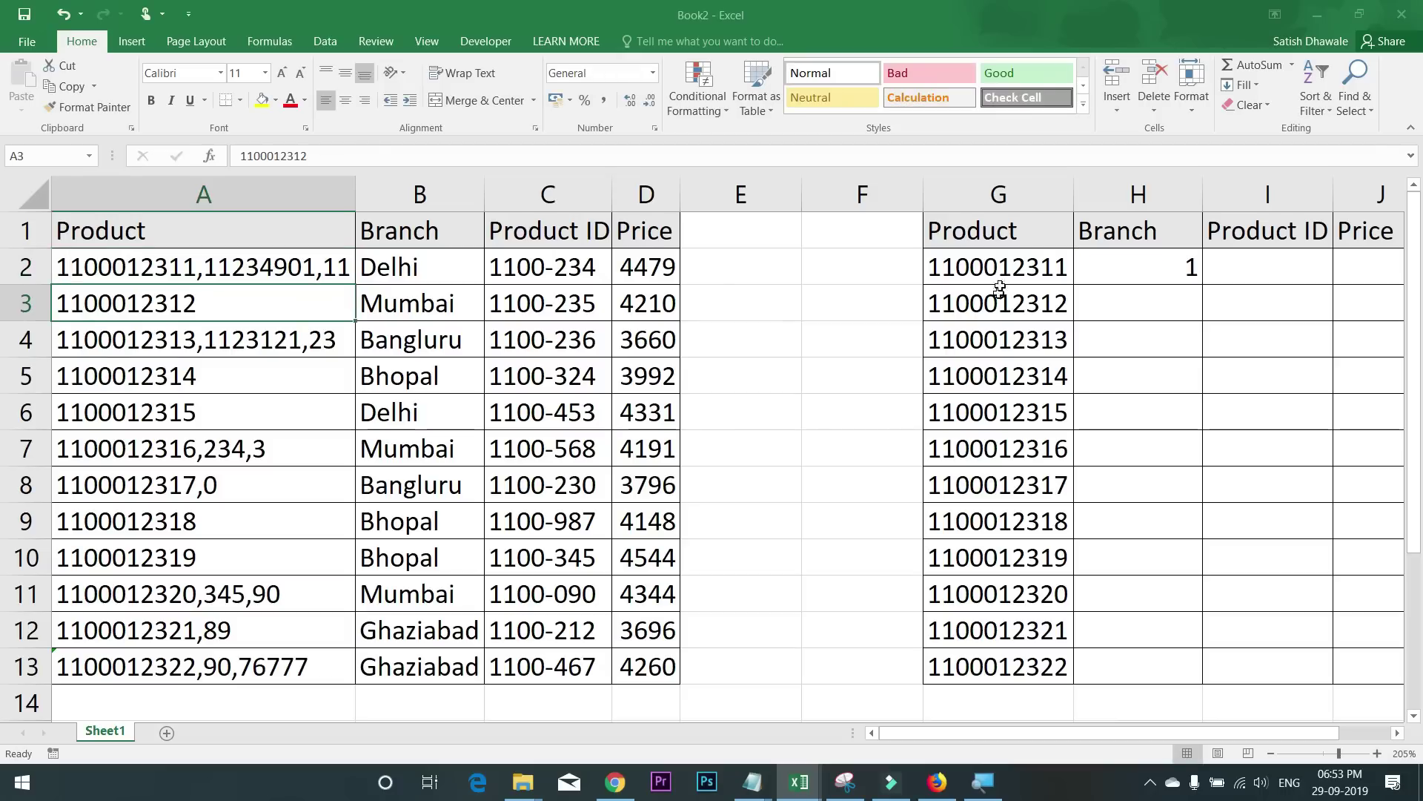
Step: Compare the product number in G2 with the entry in A2 and review the FIND formula in H2
{"action": "left_click", "coordinate": [997, 256]}
{"action": "left_click", "coordinate": [158, 263]}
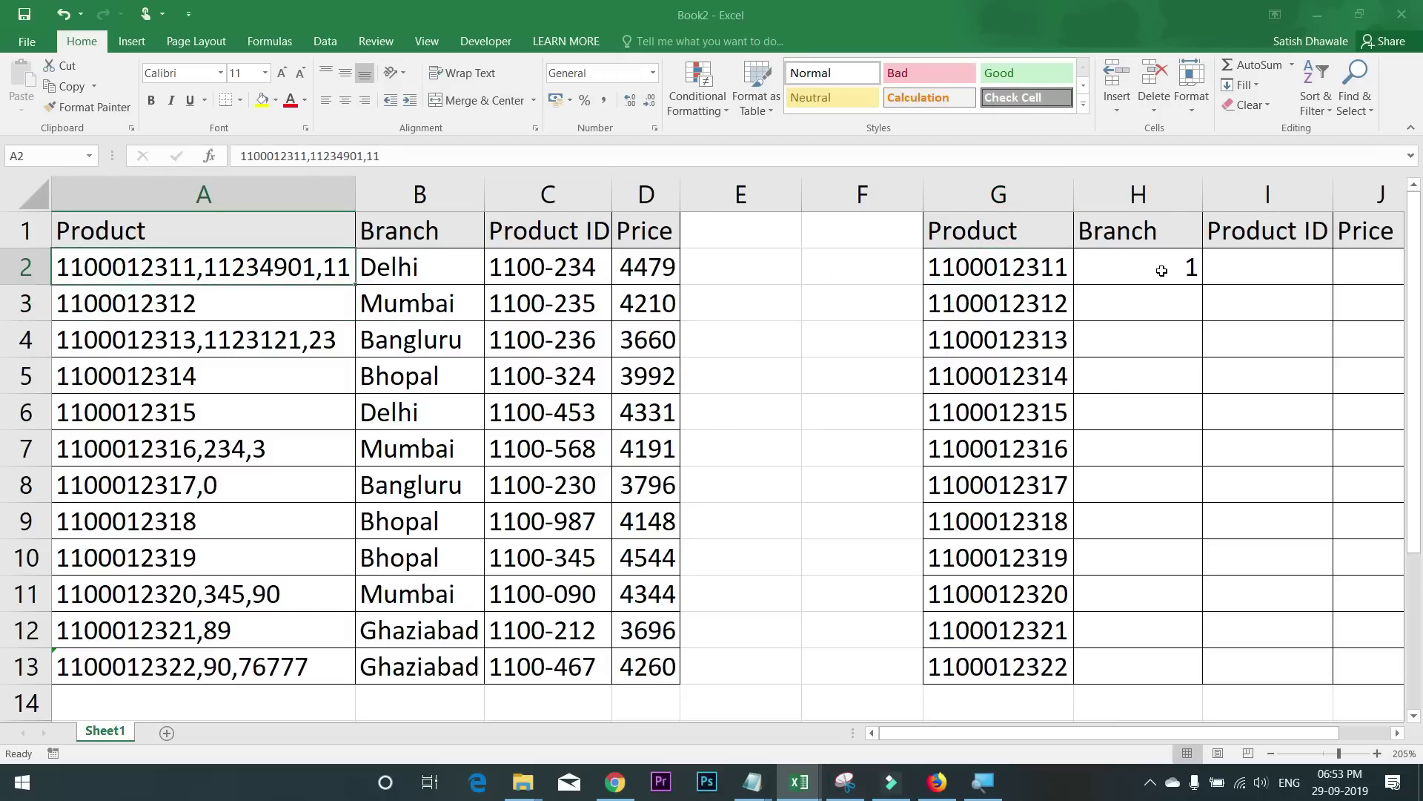
{"action": "left_click", "coordinate": [1162, 270]}
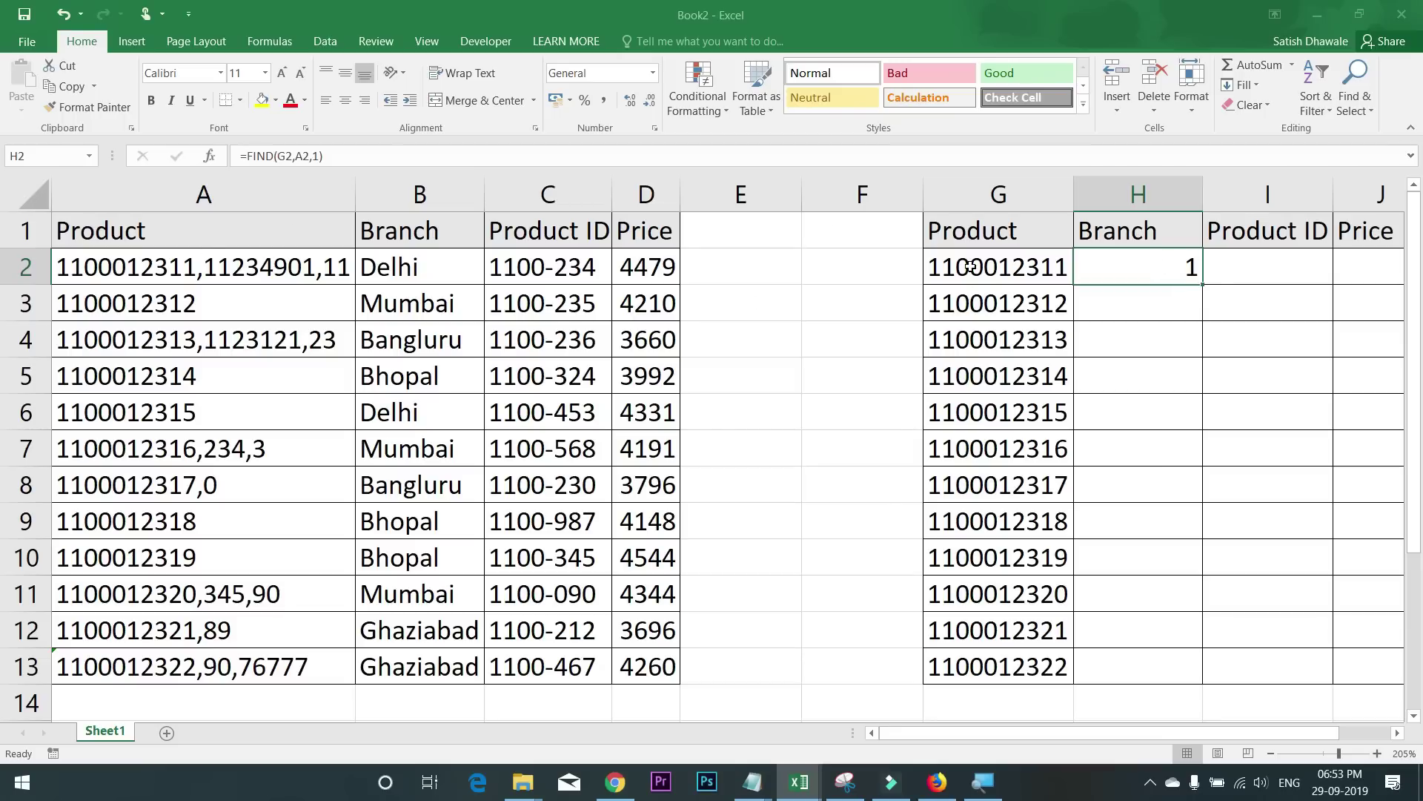
{"action": "left_click", "coordinate": [990, 281]}
{"action": "left_click", "coordinate": [133, 273]}
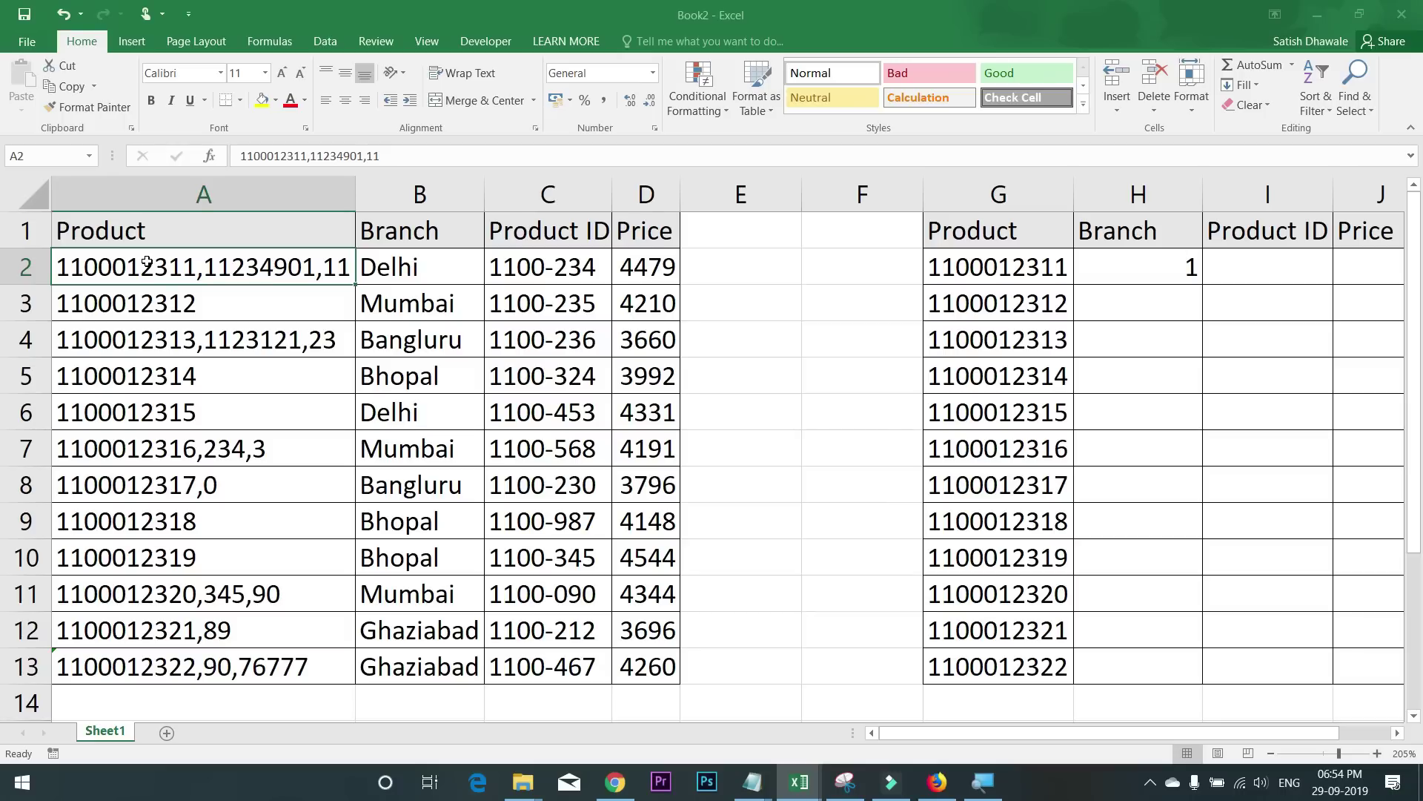
{"action": "left_click_drag", "start_coordinate": [1019, 263], "coordinate": [1023, 634]}
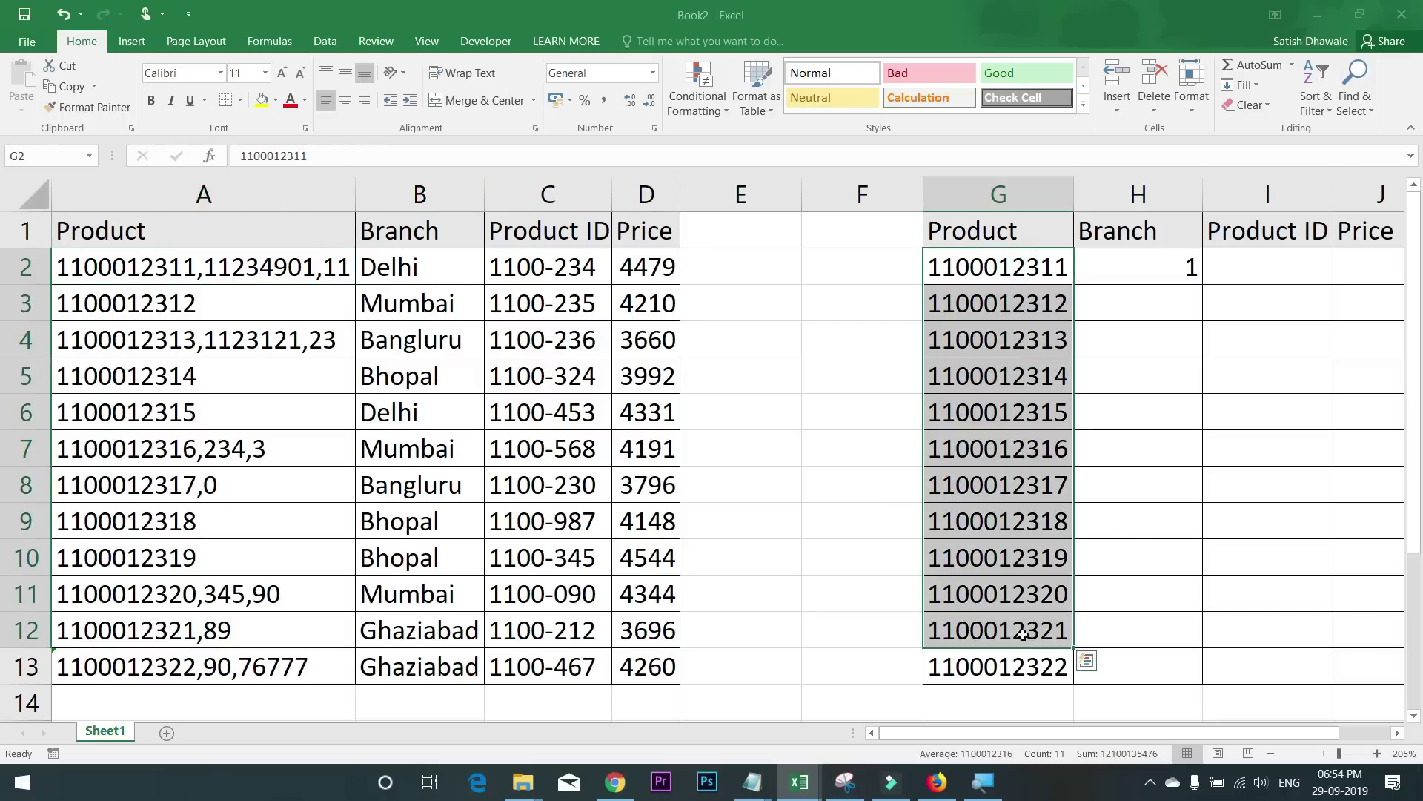
{"action": "left_click_drag", "start_coordinate": [1142, 270], "coordinate": [1128, 656]}
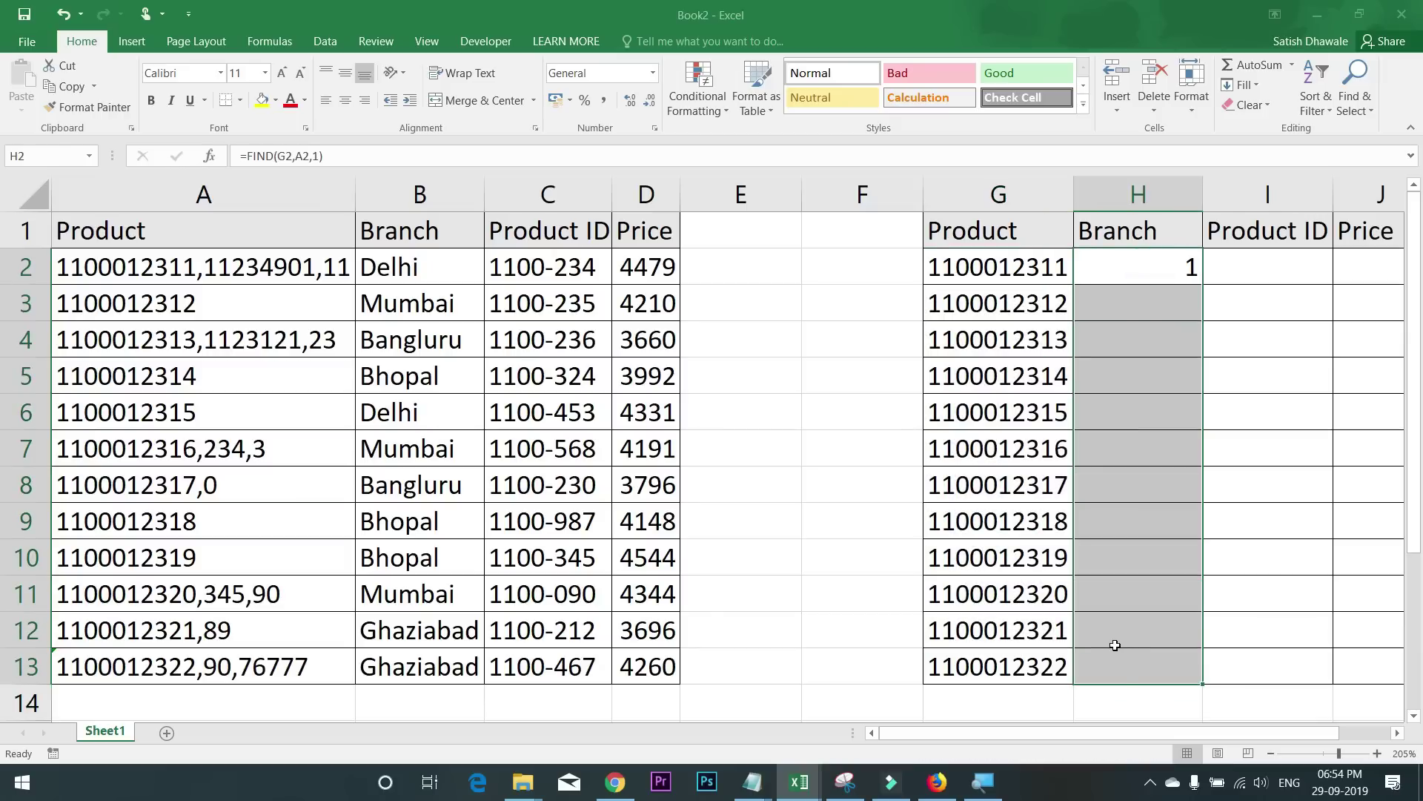
Step: Wrap the formula in H2 in an IF function with the logical test FIND(G2,A2,1)>0
{"action": "left_click", "coordinate": [1129, 264]}
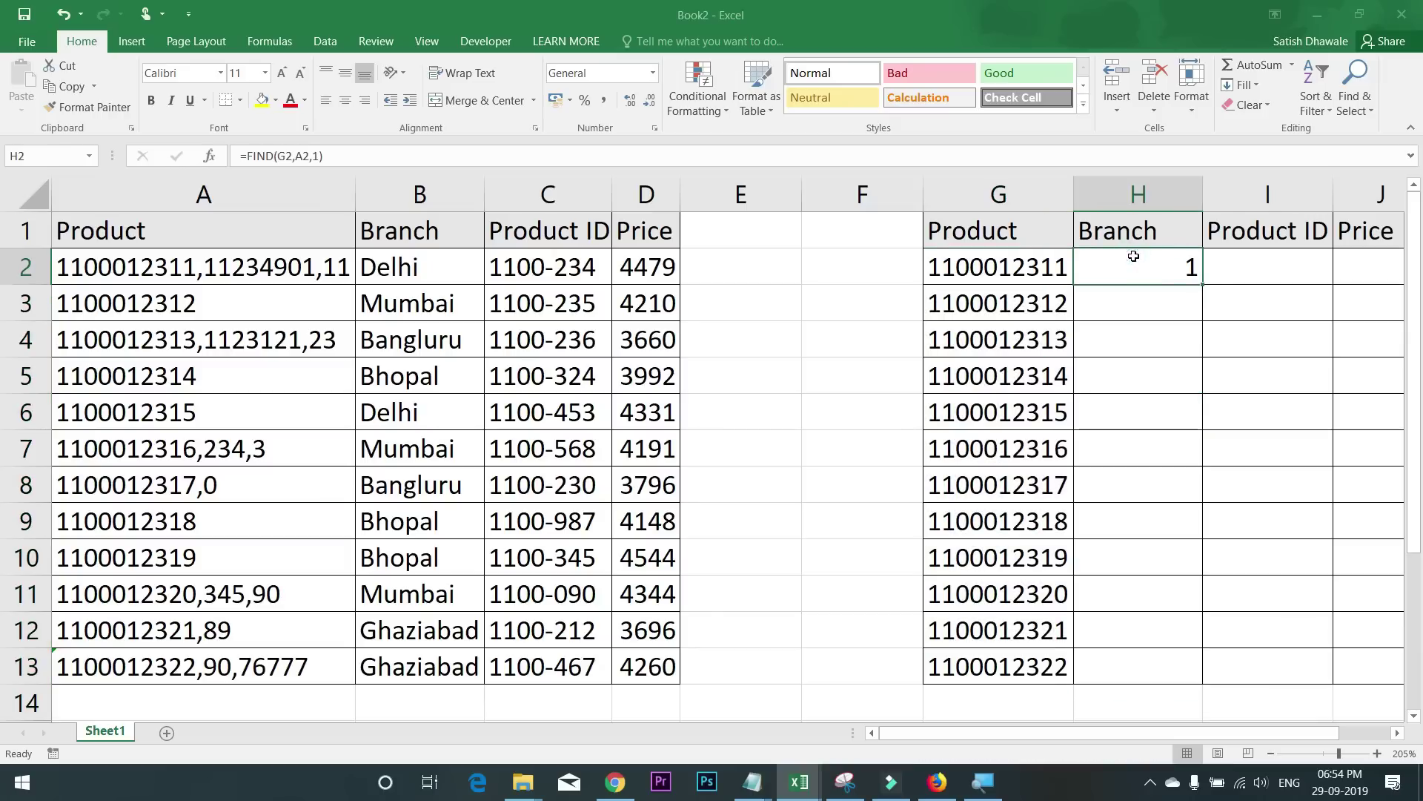
{"action": "double_click", "coordinate": [1134, 255]}
{"action": "left_click_drag", "start_coordinate": [1091, 267], "coordinate": [1256, 267]}
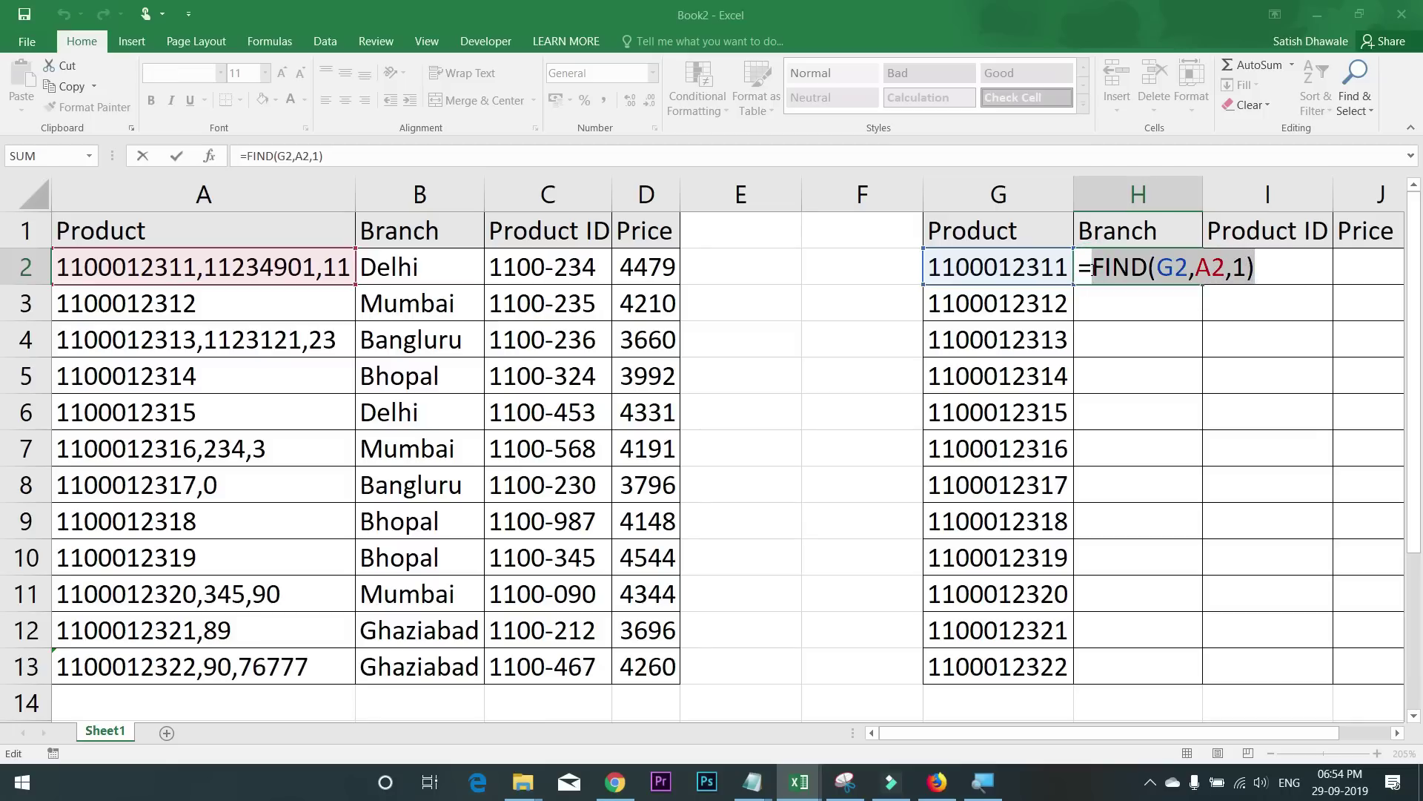
{"action": "left_click", "coordinate": [1094, 268]}
{"action": "type", "text": "IF("}
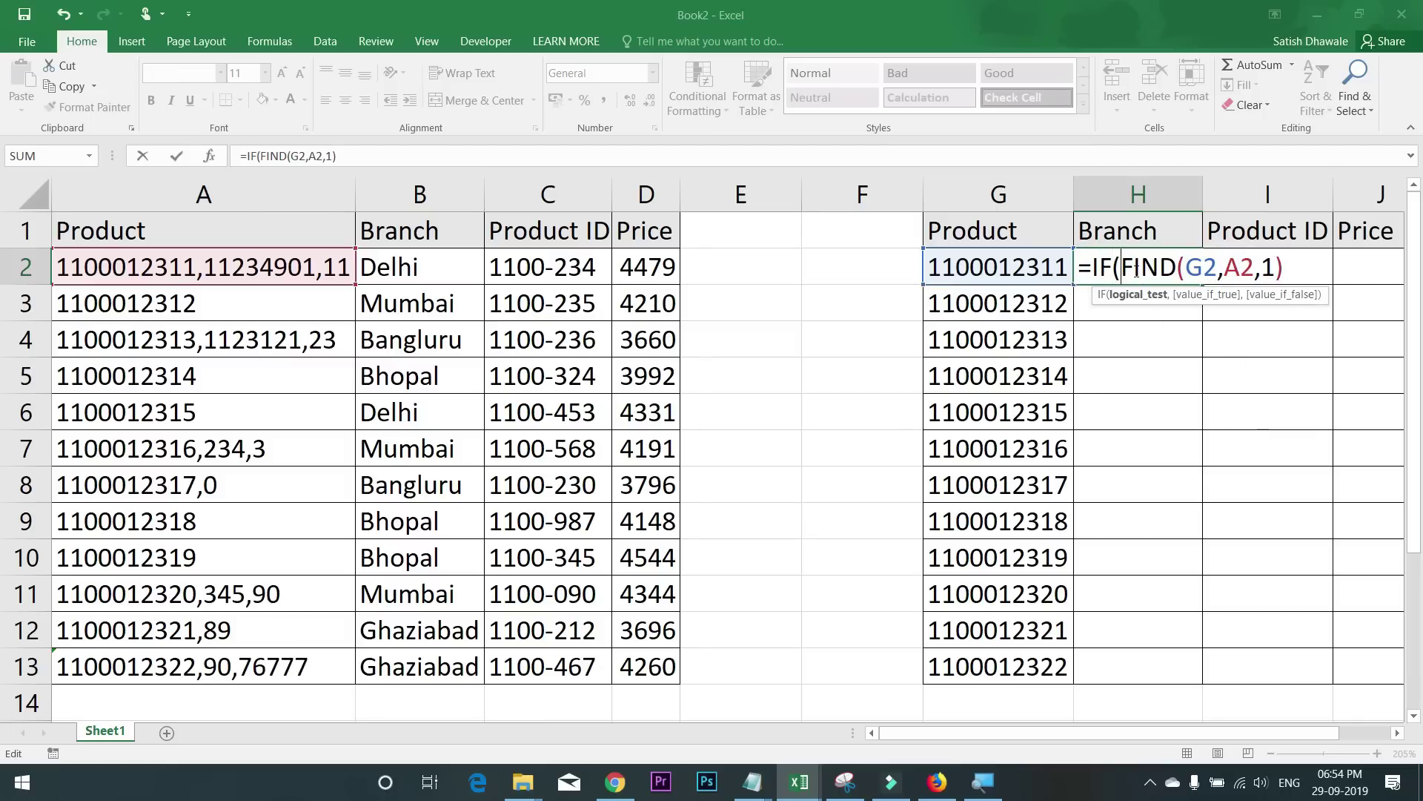
{"action": "left_click", "coordinate": [1295, 267]}
{"action": "left_click", "coordinate": [1123, 265]}
{"action": "left_click", "coordinate": [1293, 266]}
{"action": "type", "text": ">0"}
{"action": "type", "text": ","}
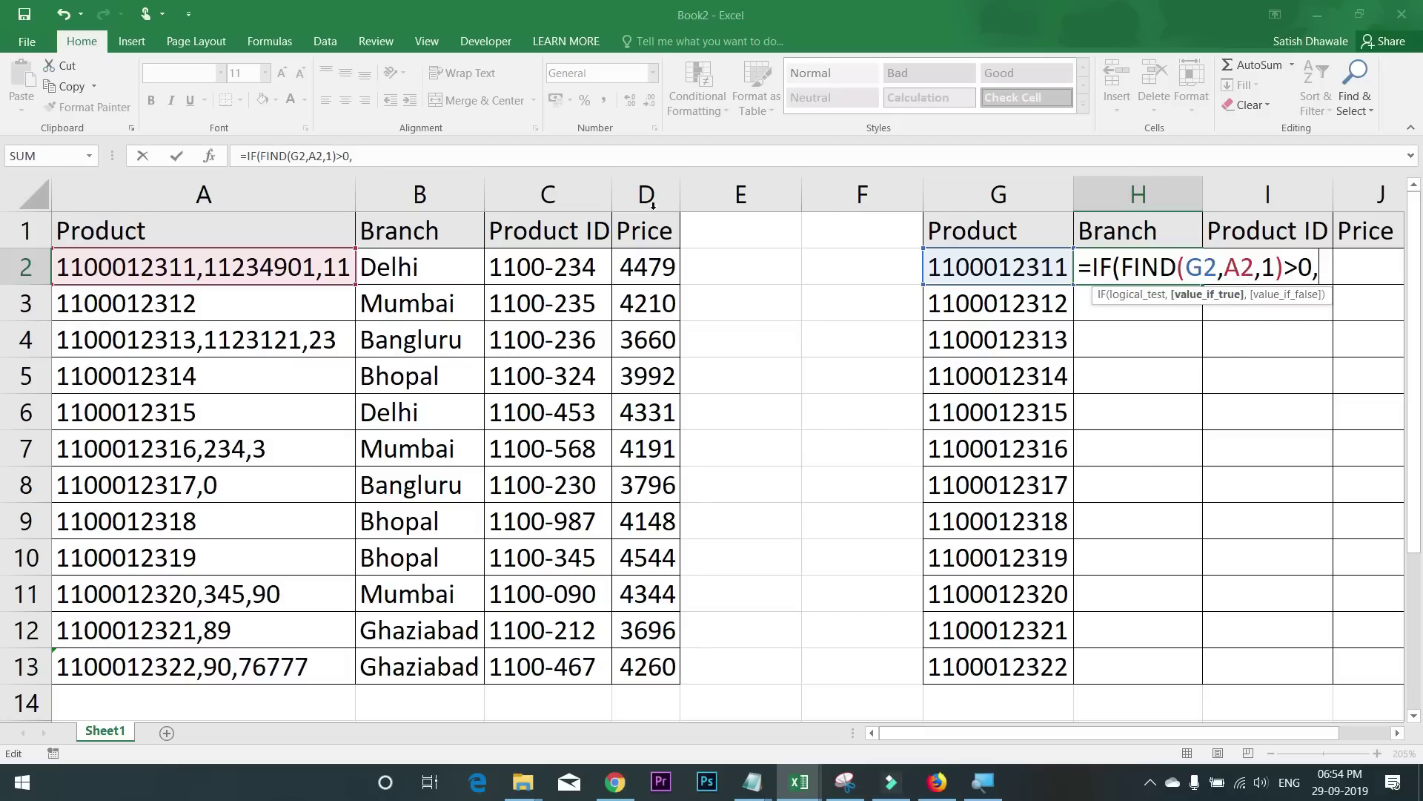
Step: Complete the IF formula in H2 with A2 as the true value and "" as the false value, accepting the closing-parenthesis correction
{"action": "left_click", "coordinate": [260, 267]}
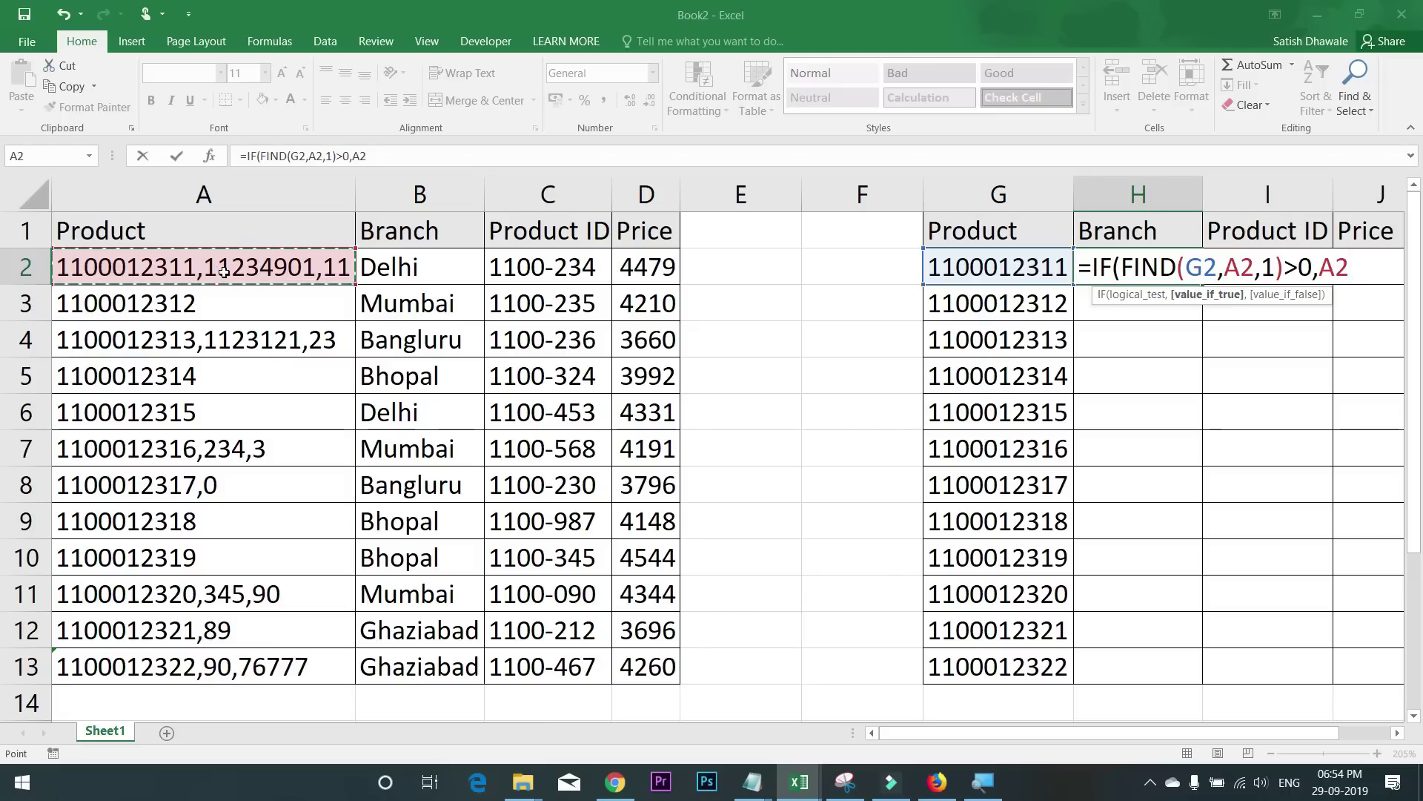
{"action": "type", "text": ",\"\""}
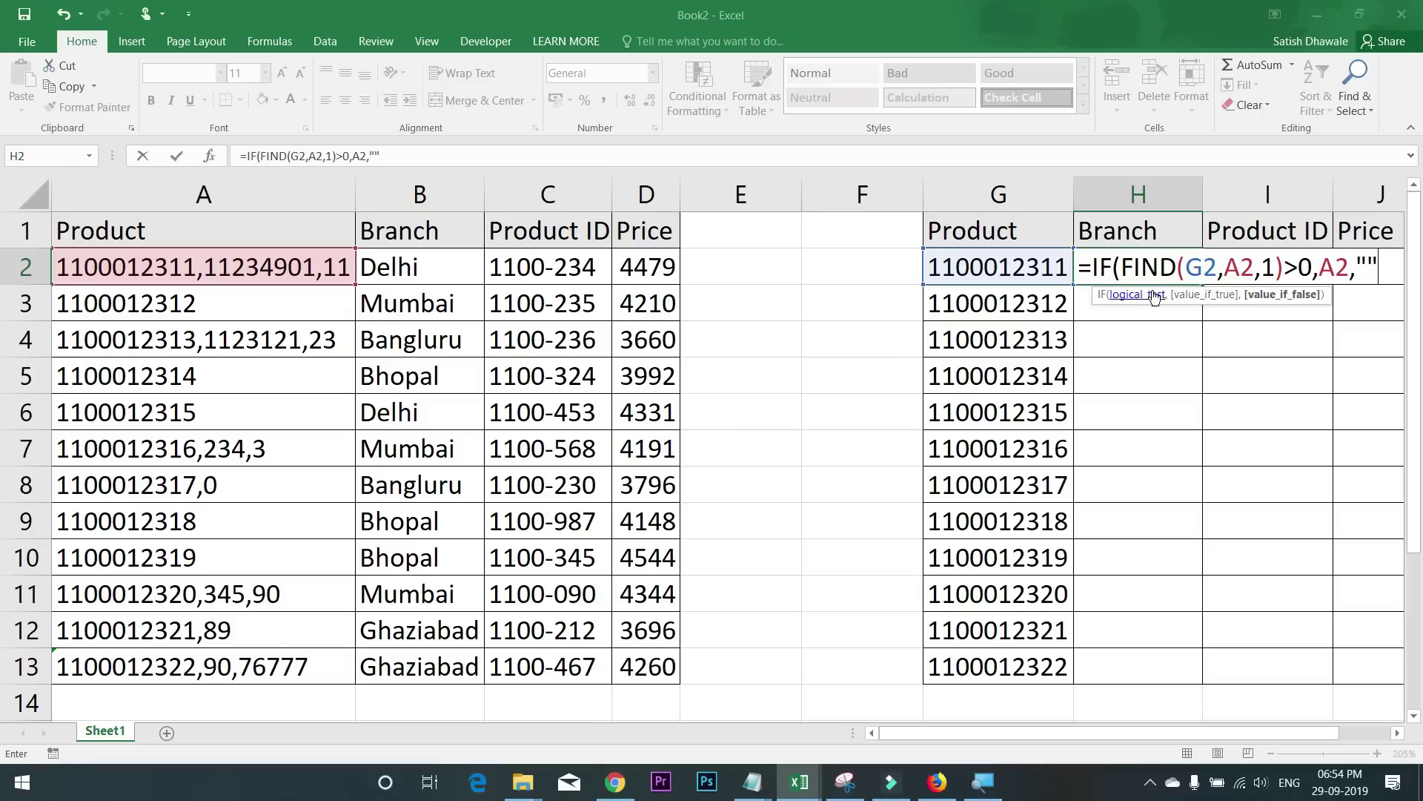
{"action": "left_click_drag", "start_coordinate": [1160, 267], "coordinate": [1239, 267]}
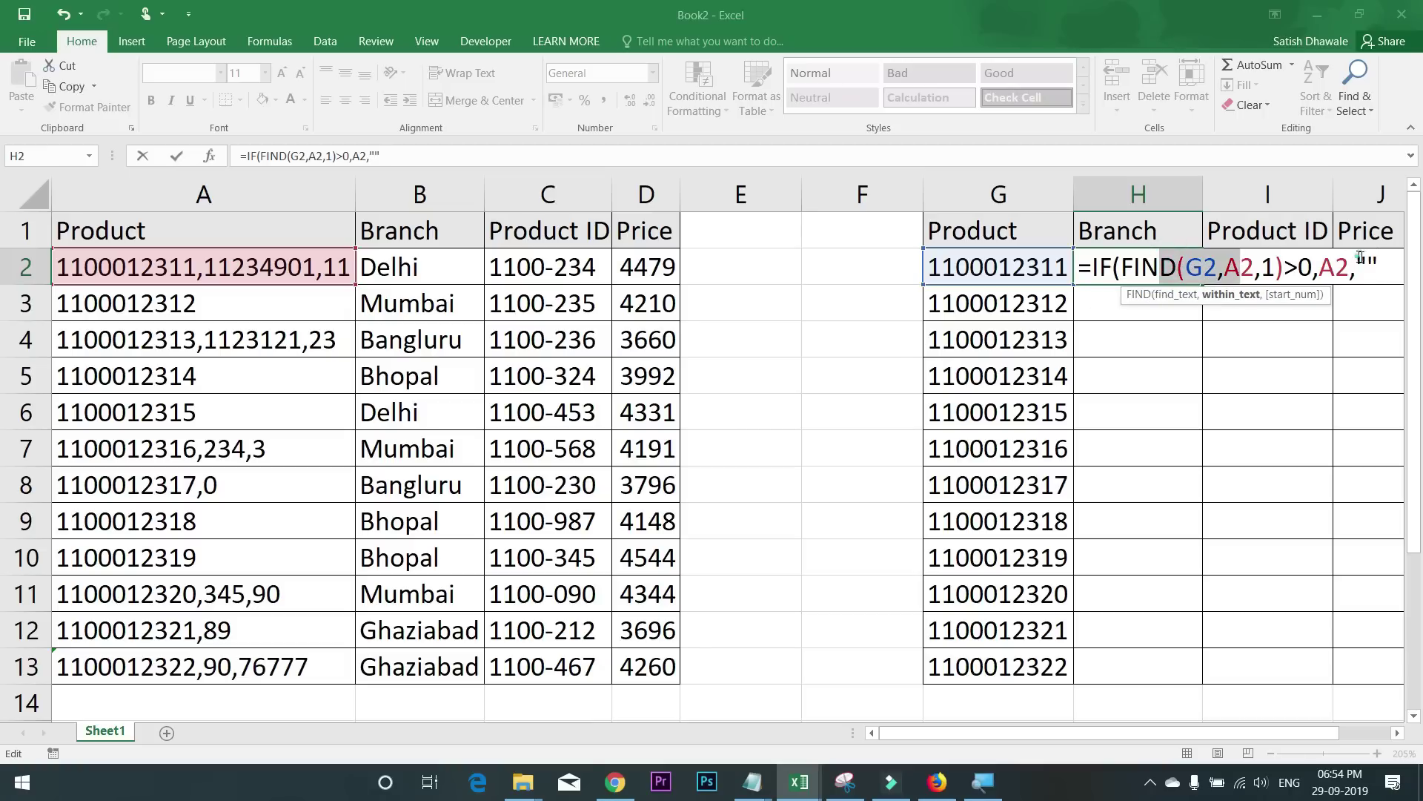
{"action": "left_click_drag", "start_coordinate": [1359, 260], "coordinate": [1381, 260]}
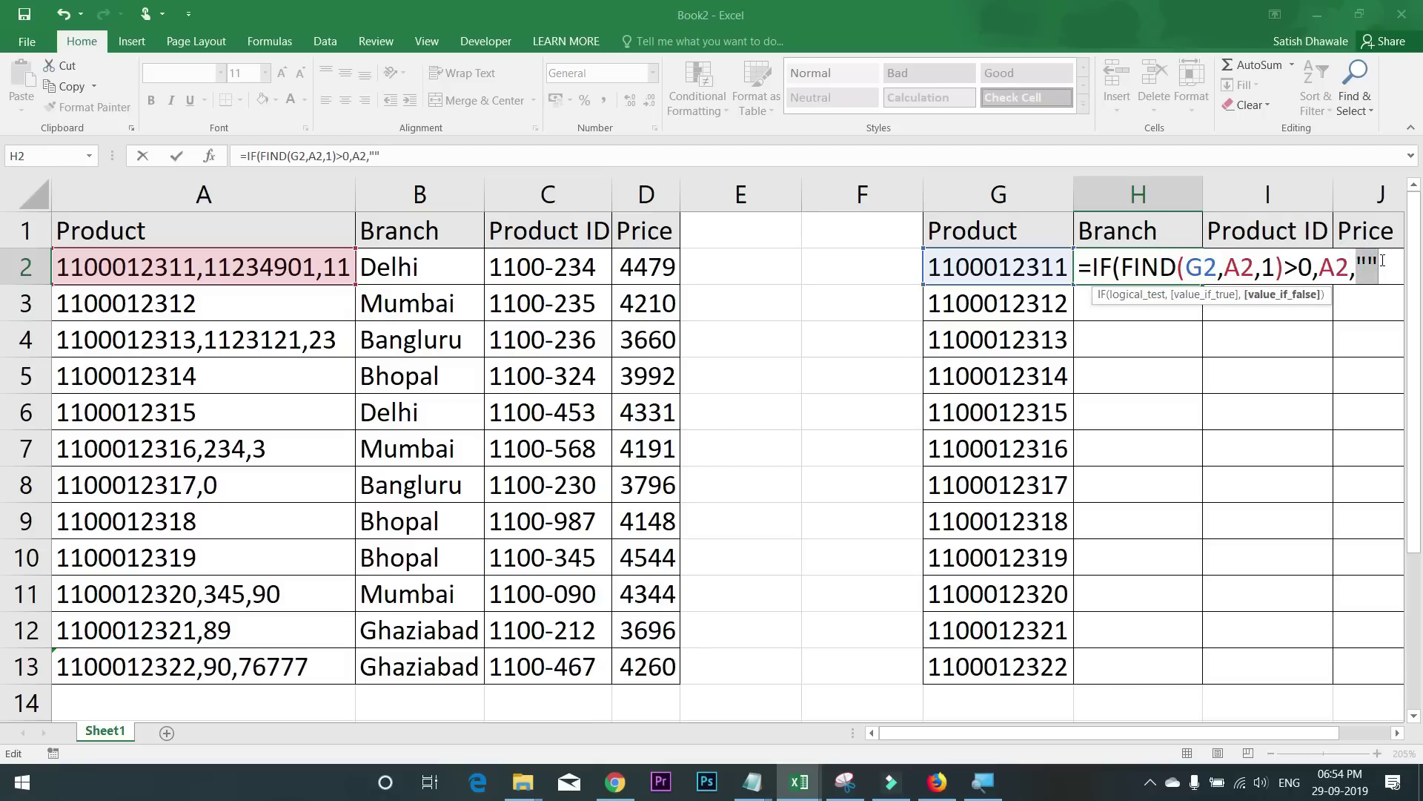
{"action": "key", "text": "Return"}
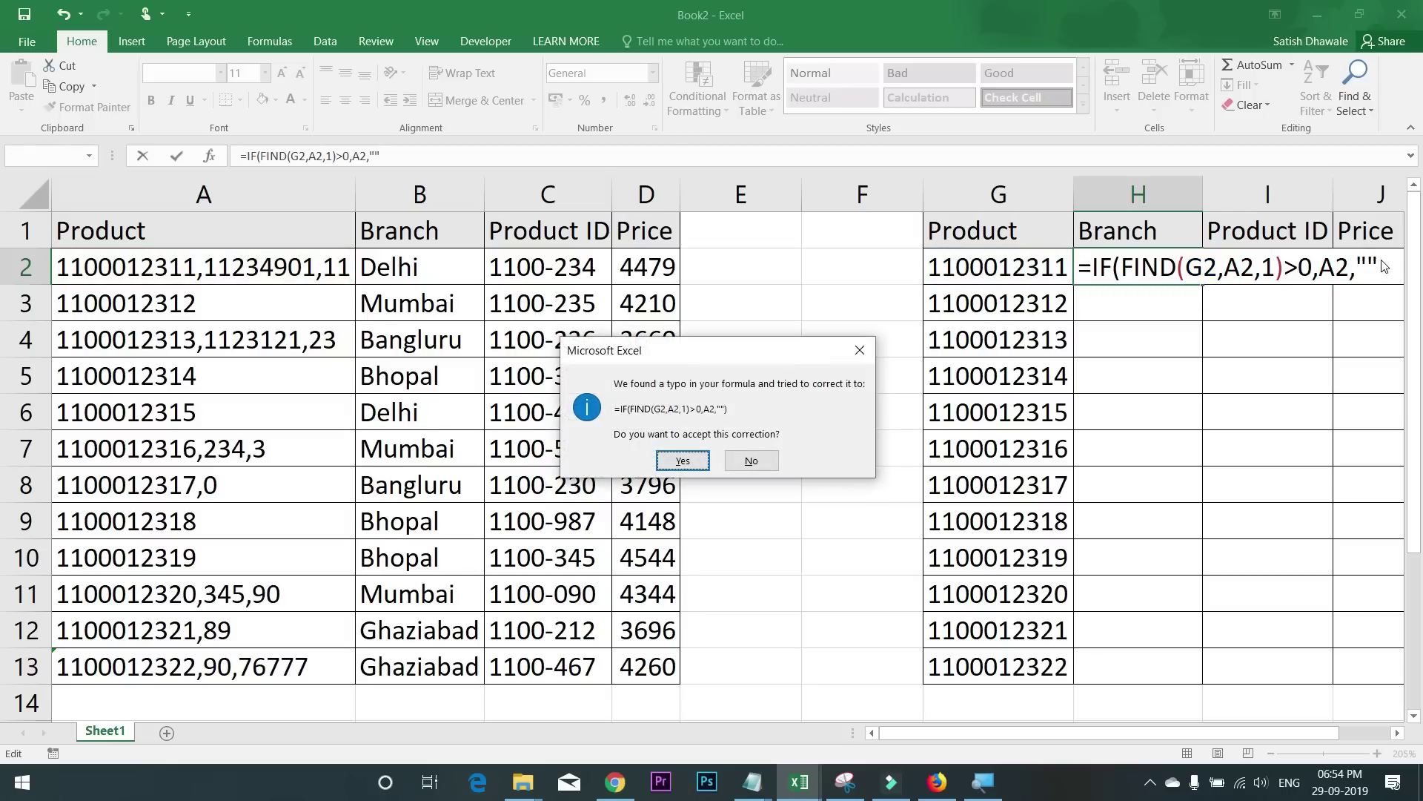
{"action": "key", "text": "Return"}
Step: Compare the IF formula's result in H2 with A2, and review the product ranges in columns G and A
{"action": "left_click", "coordinate": [226, 268]}
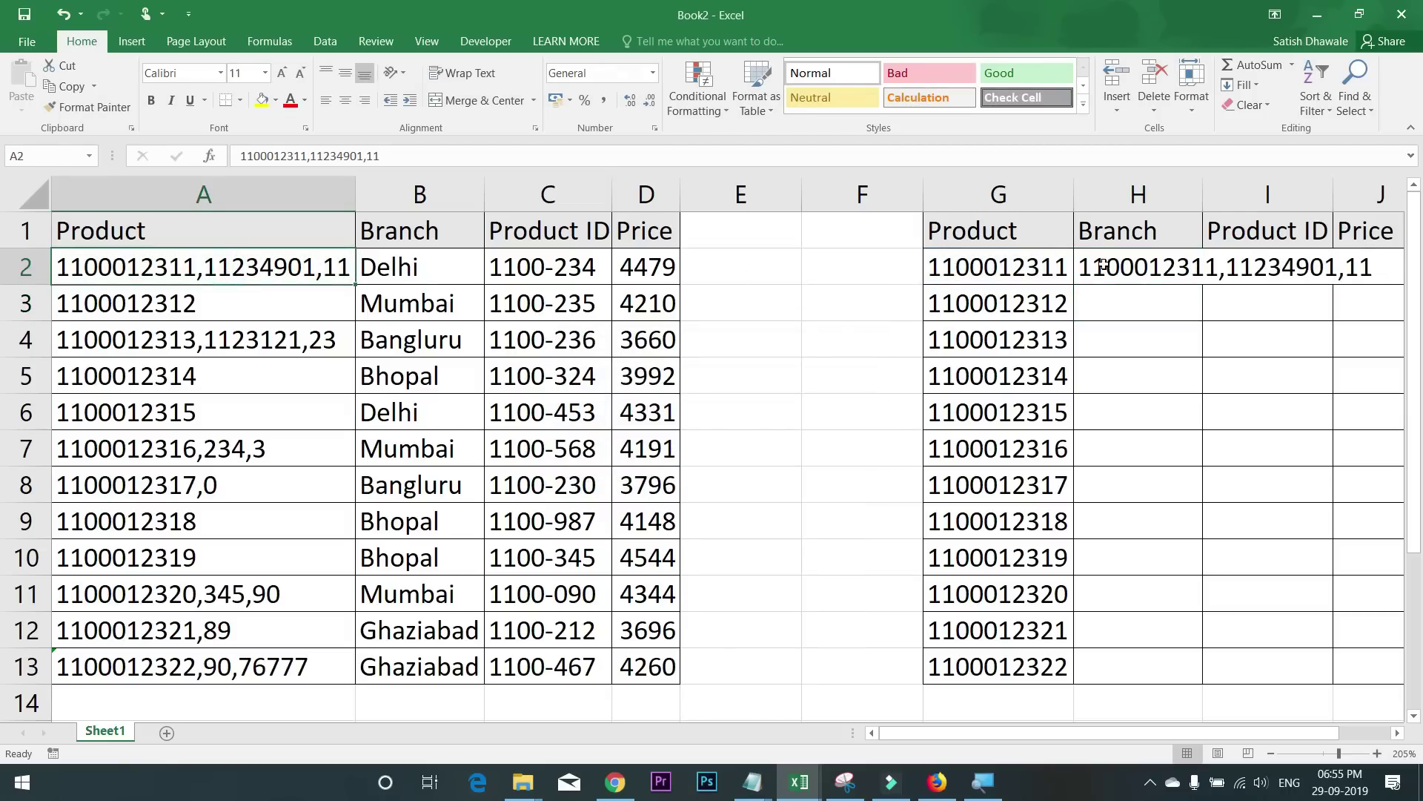
{"action": "left_click", "coordinate": [1149, 264]}
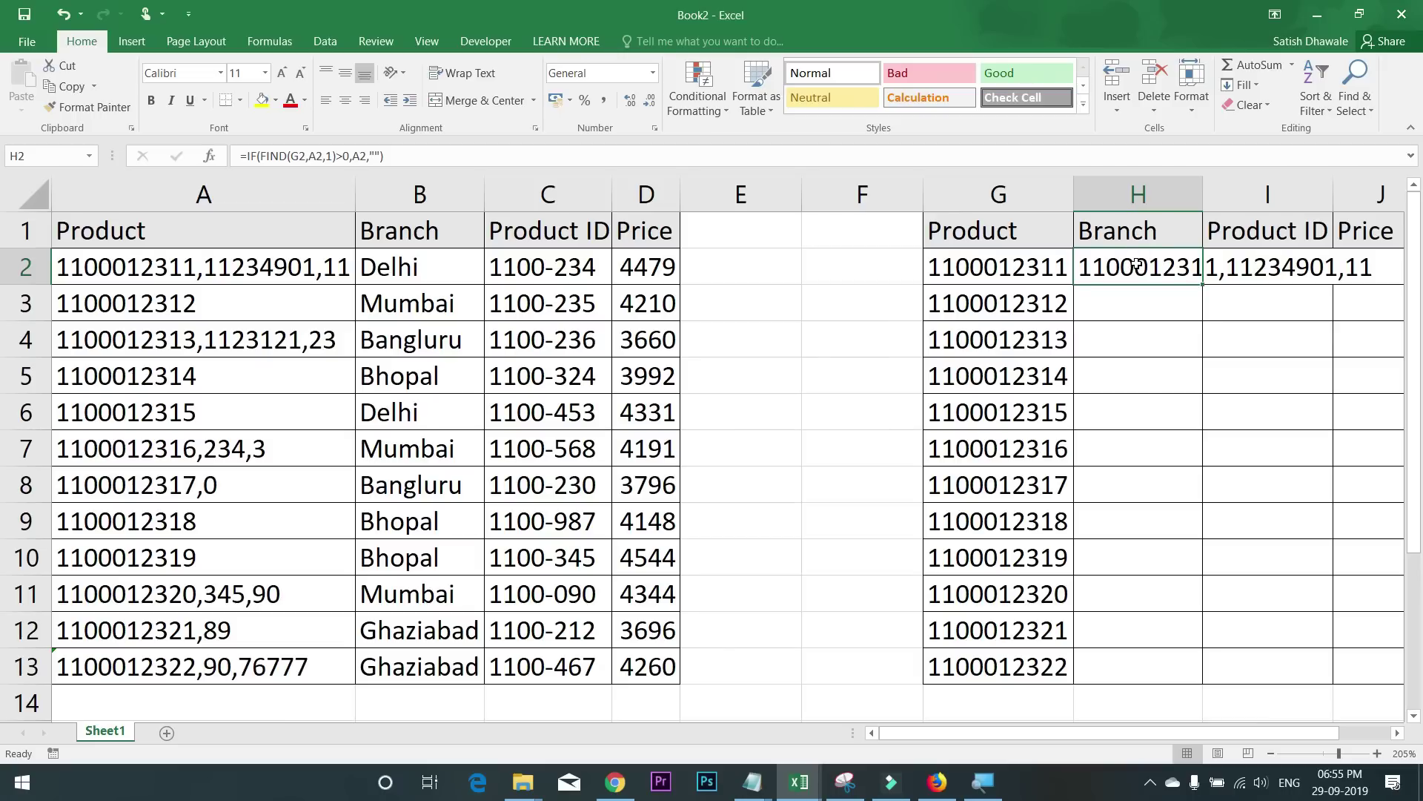
{"action": "left_click_drag", "start_coordinate": [1010, 278], "coordinate": [1001, 704]}
{"action": "left_click_drag", "start_coordinate": [269, 276], "coordinate": [287, 667]}
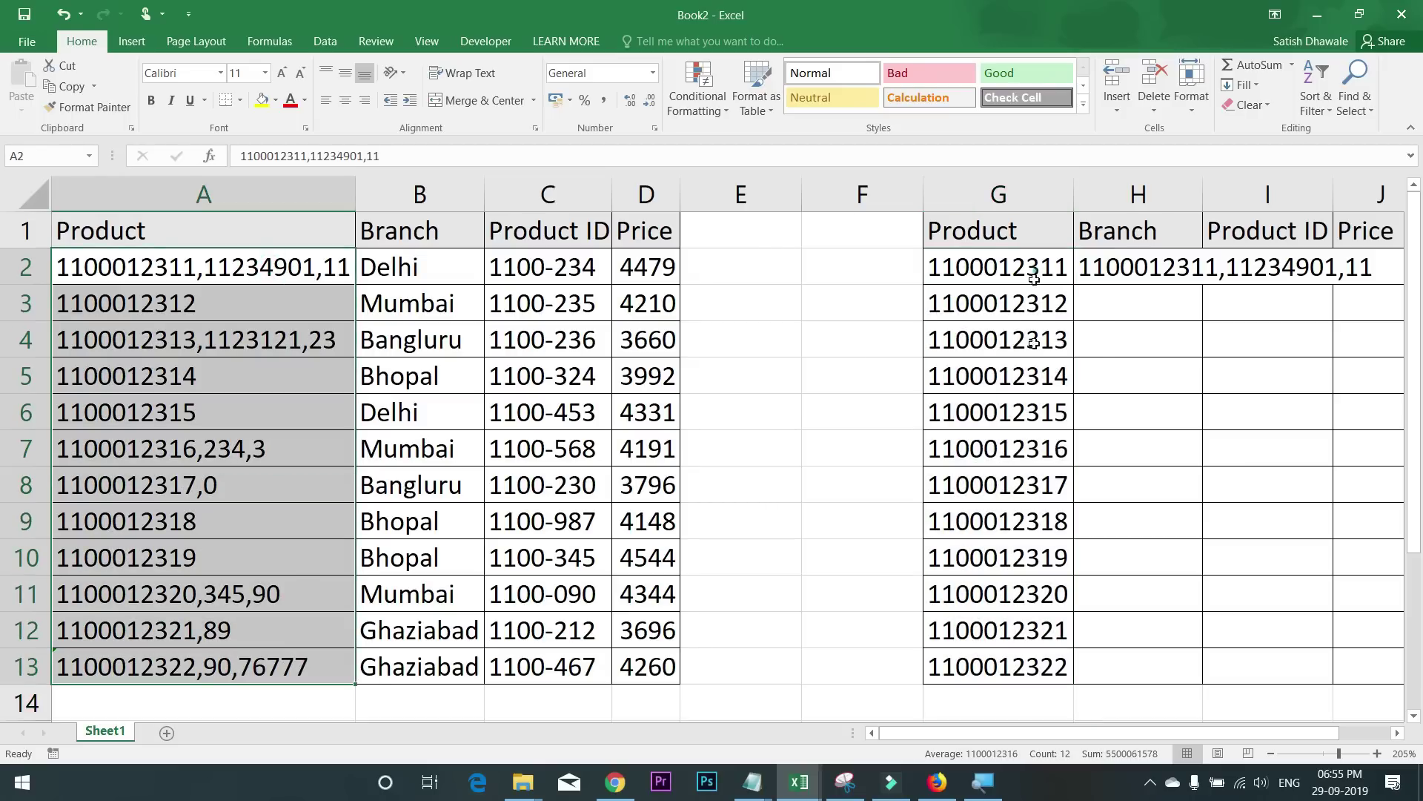
Step: Compare the product numbers in G2:G13 with the product entries in A2:A13 and the formula in H2
{"action": "left_click_drag", "start_coordinate": [1034, 273], "coordinate": [1038, 656]}
{"action": "left_click_drag", "start_coordinate": [287, 269], "coordinate": [294, 668]}
{"action": "left_click", "coordinate": [1142, 271]}
{"action": "left_click_drag", "start_coordinate": [280, 276], "coordinate": [311, 667]}
{"action": "left_click", "coordinate": [1138, 271]}
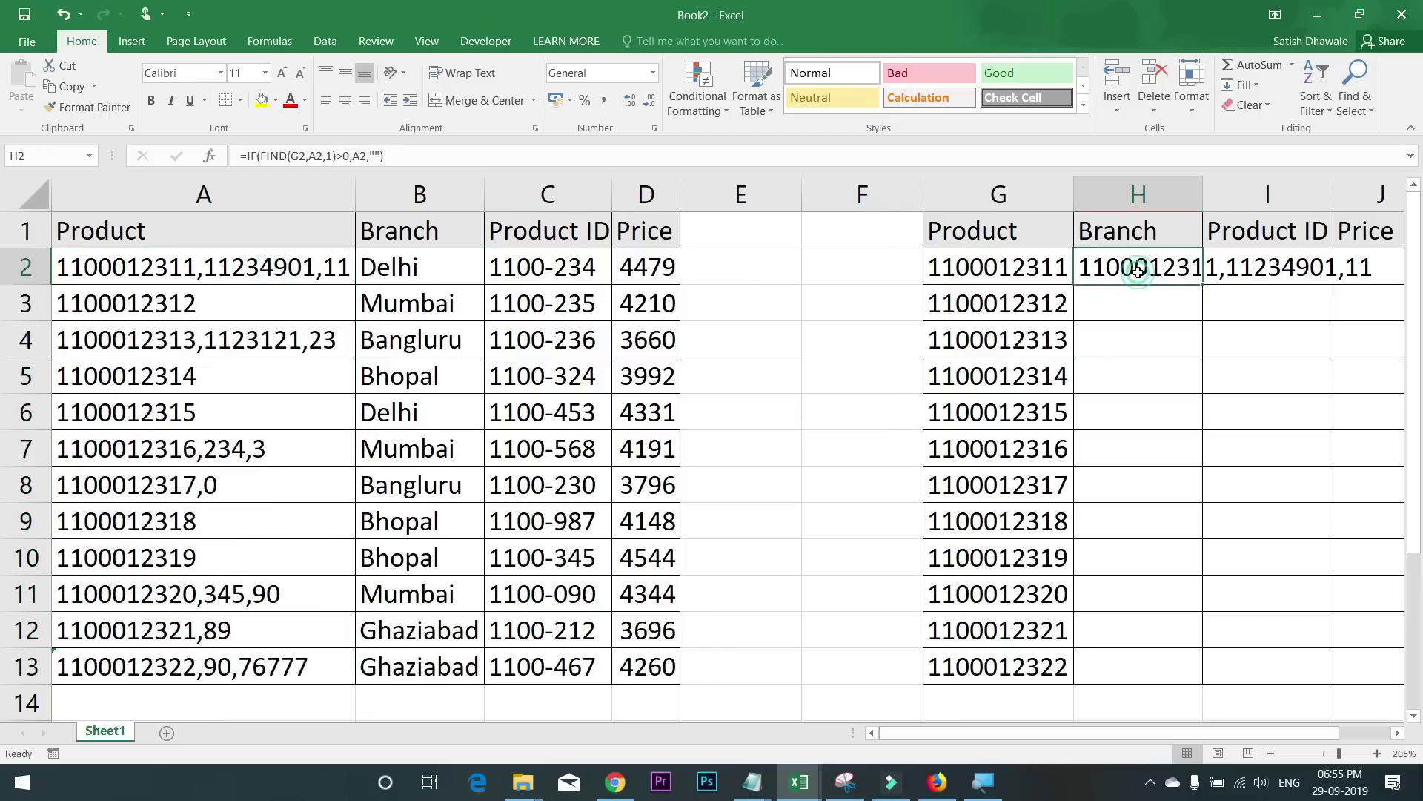
Step: Autofit column H to its contents and wrap the IF formula in H2 in a VLOOKUP function
{"action": "left_click", "coordinate": [1396, 732]}
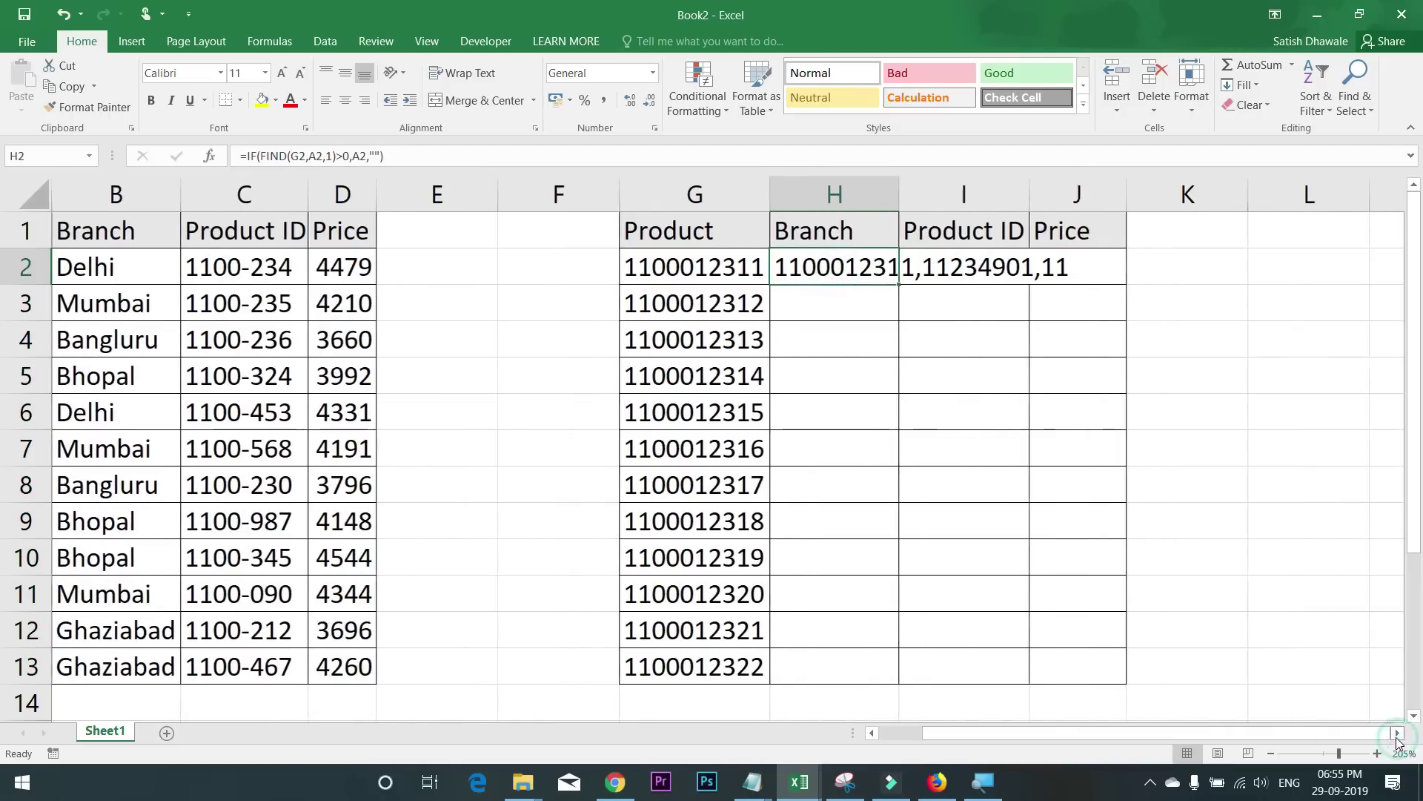
{"action": "double_click", "coordinate": [899, 188]}
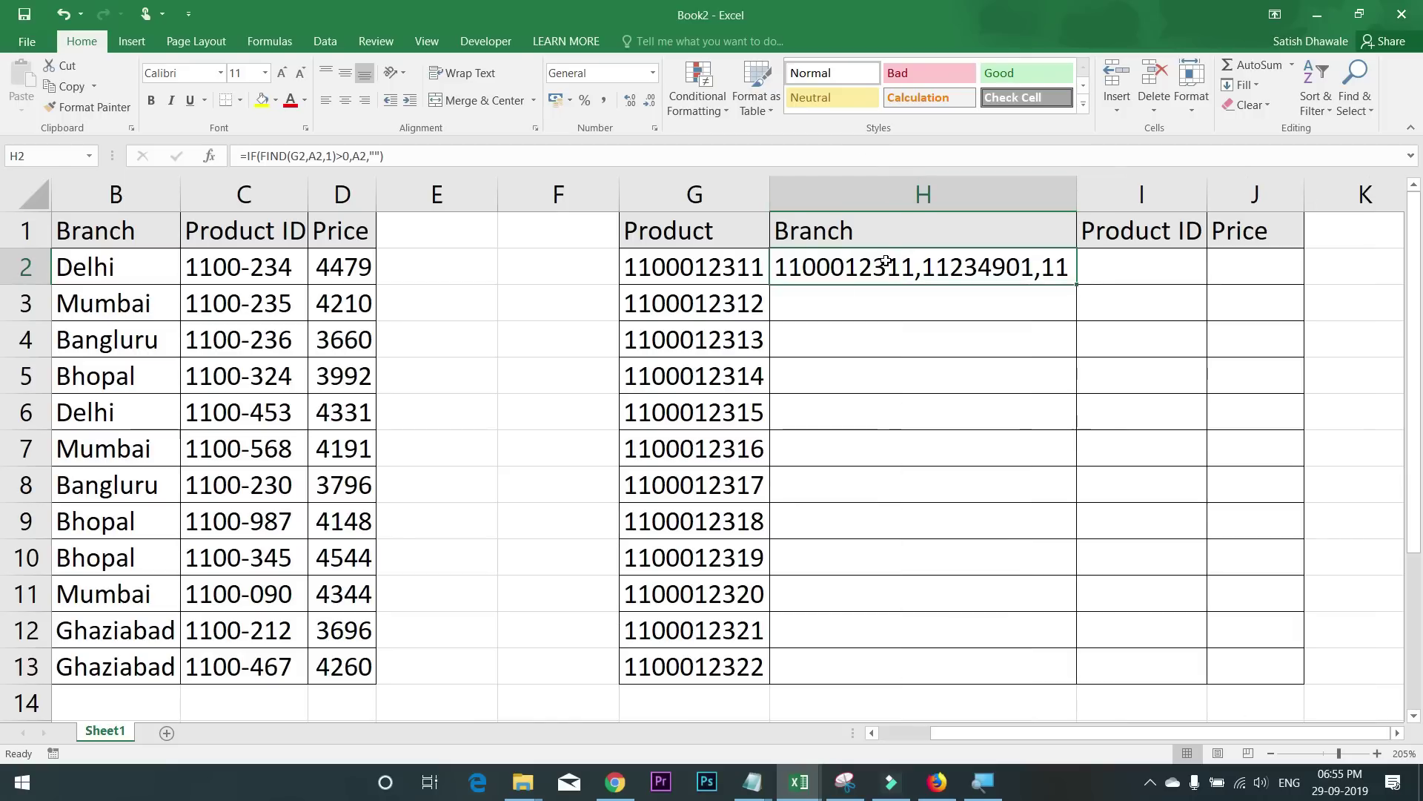
{"action": "double_click", "coordinate": [778, 267]}
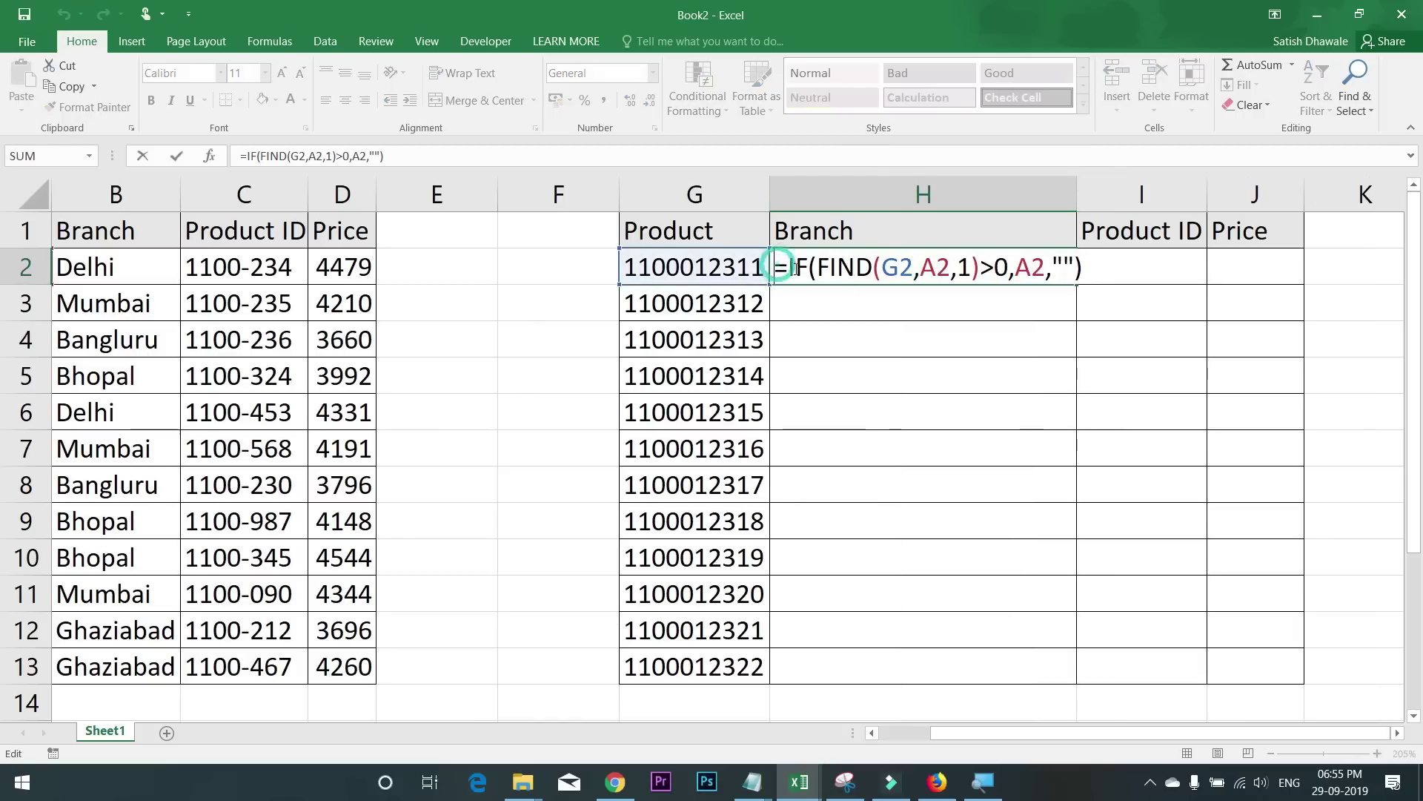
{"action": "left_click", "coordinate": [792, 265]}
{"action": "left_click", "coordinate": [788, 265]}
{"action": "type", "text": "VLOOKUP("}
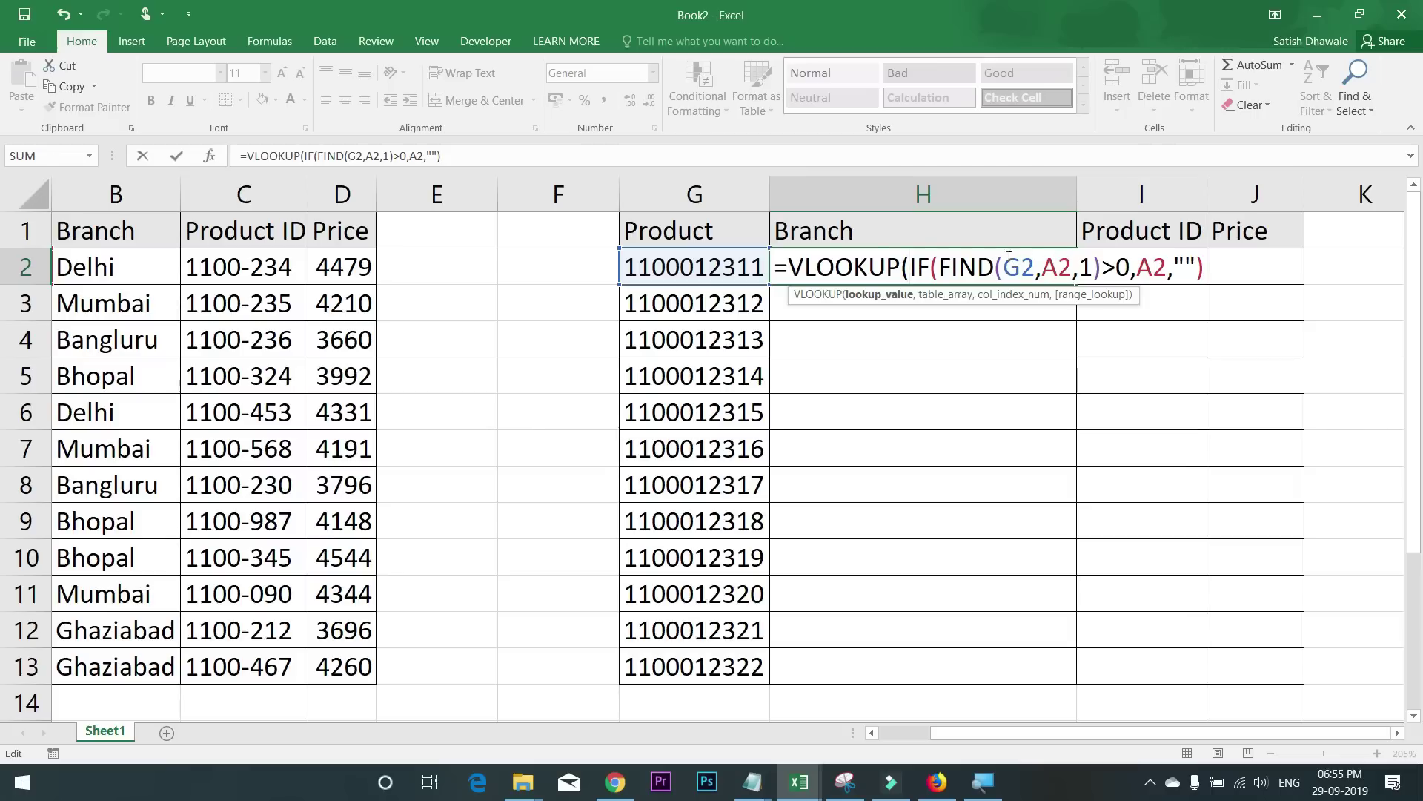
Step: Keep the whole IF expression as the lookup value of the VLOOKUP in H2 and set the table array to A1:D13
{"action": "left_click_drag", "start_coordinate": [967, 264], "coordinate": [1158, 268]}
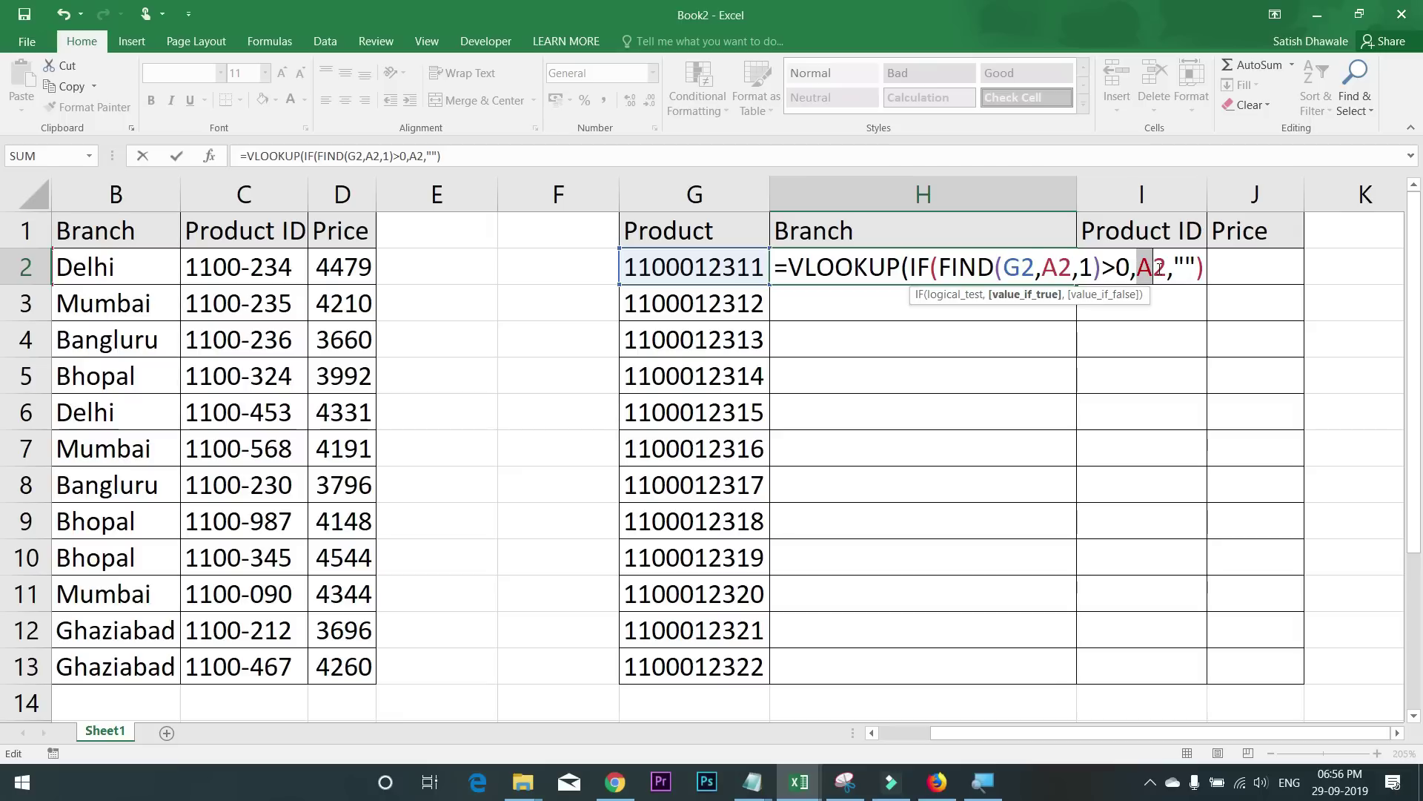
{"action": "left_click", "coordinate": [1196, 263]}
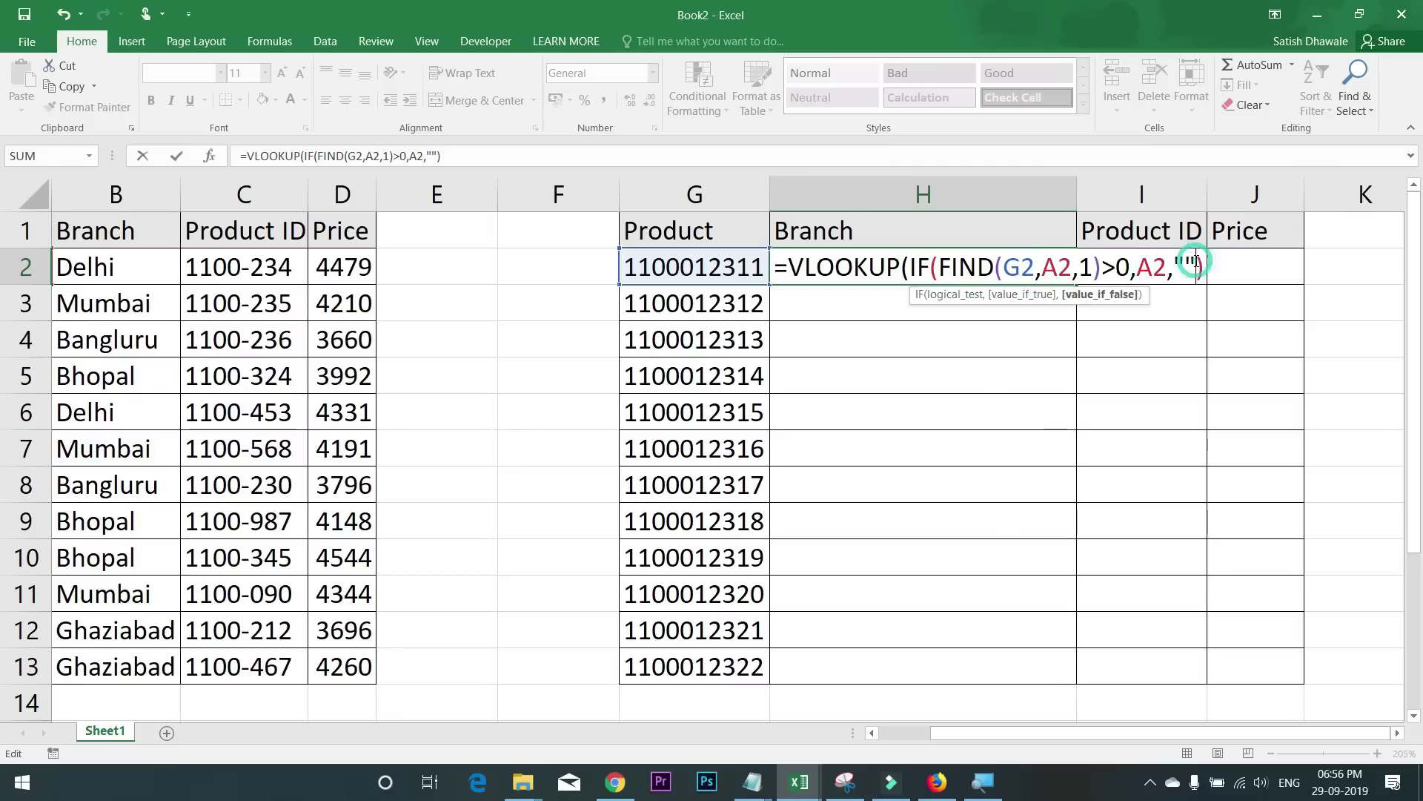
{"action": "left_click", "coordinate": [903, 269]}
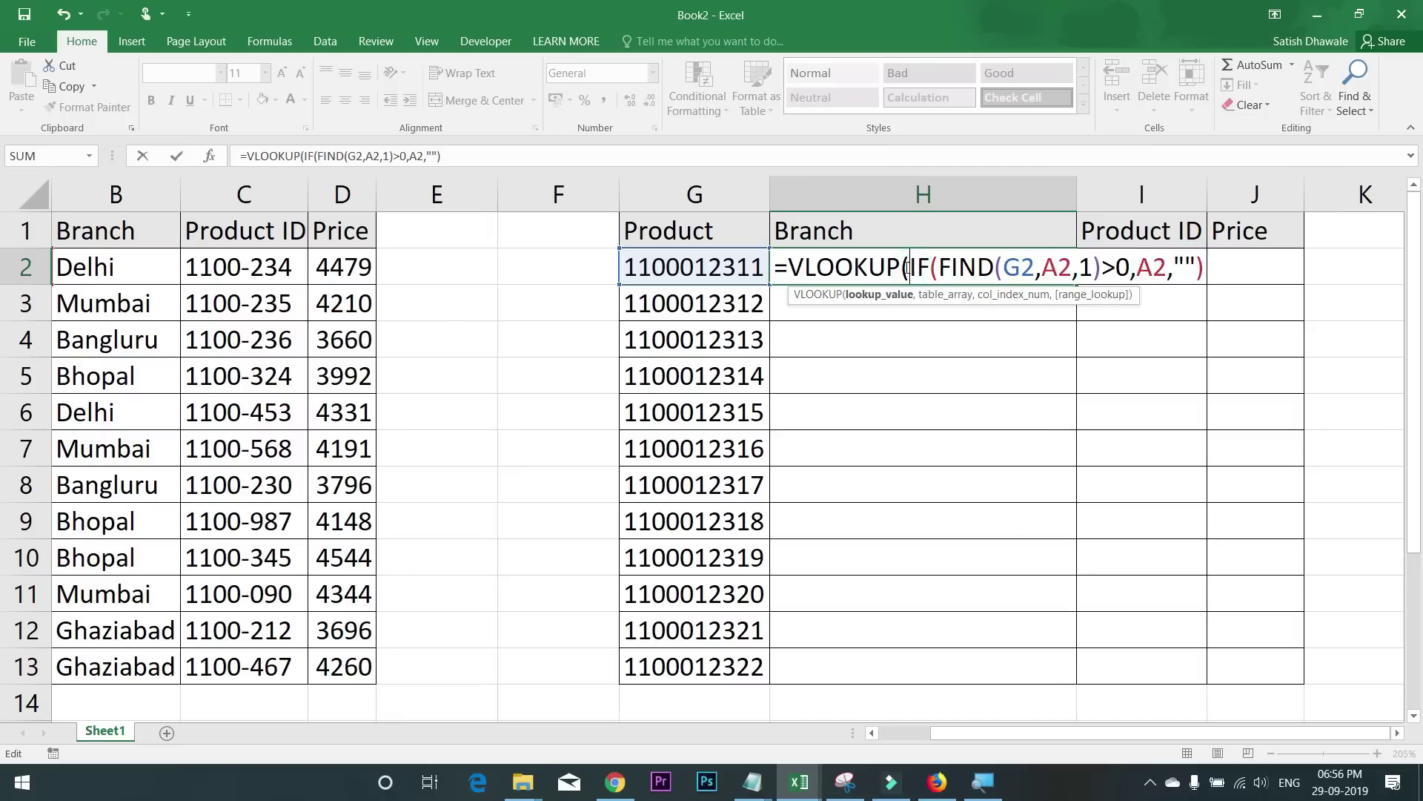
{"action": "left_click_drag", "start_coordinate": [910, 266], "coordinate": [1221, 268]}
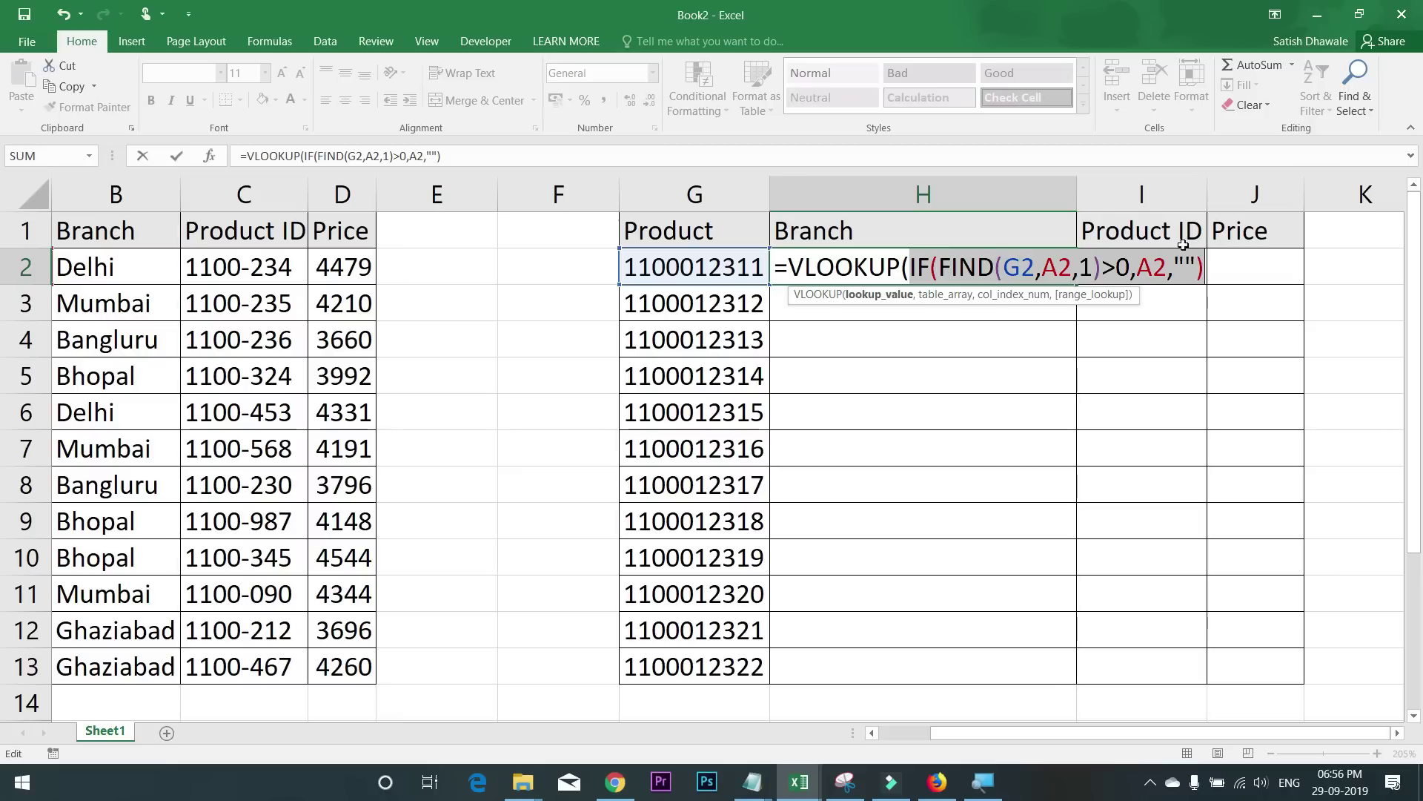
{"action": "left_click", "coordinate": [1202, 268]}
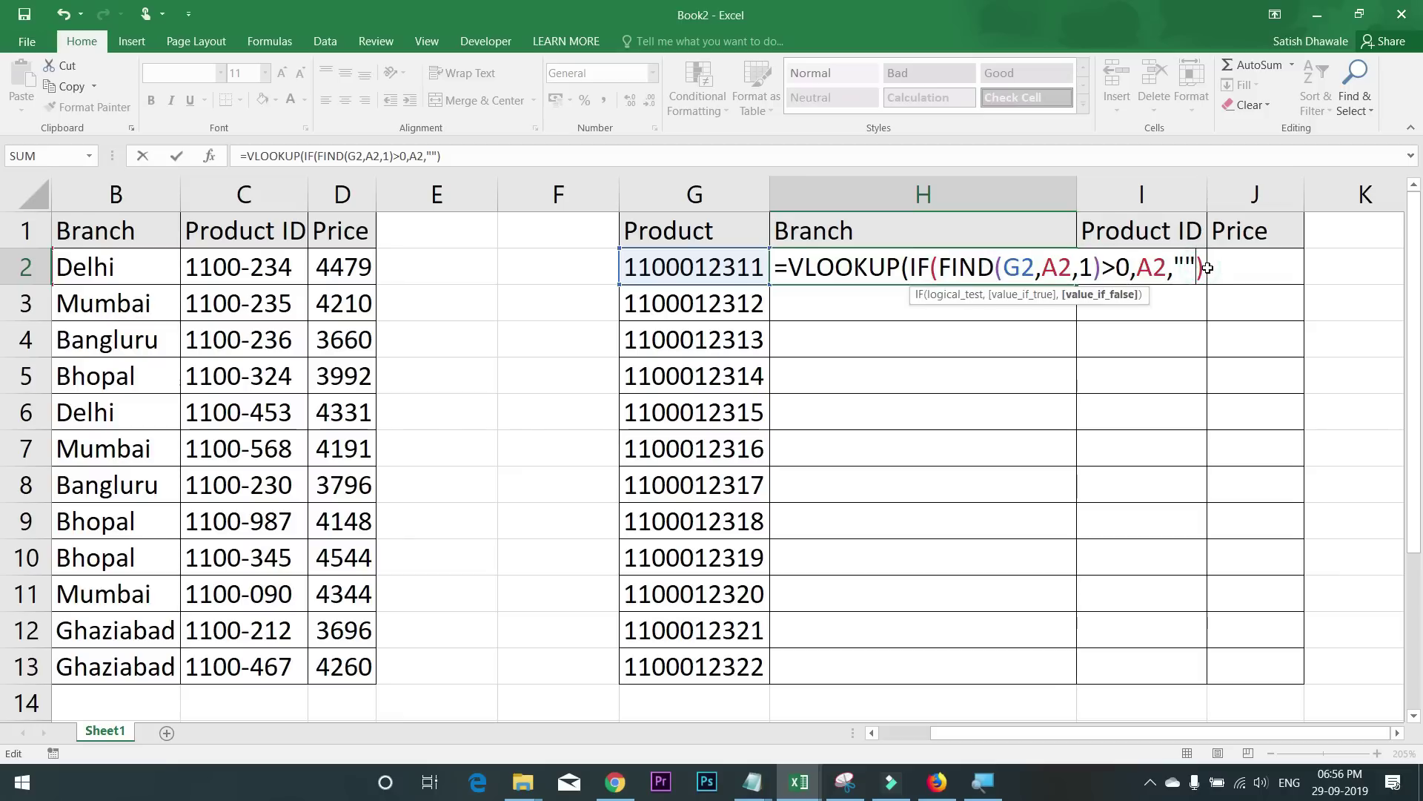
{"action": "left_click", "coordinate": [1206, 270]}
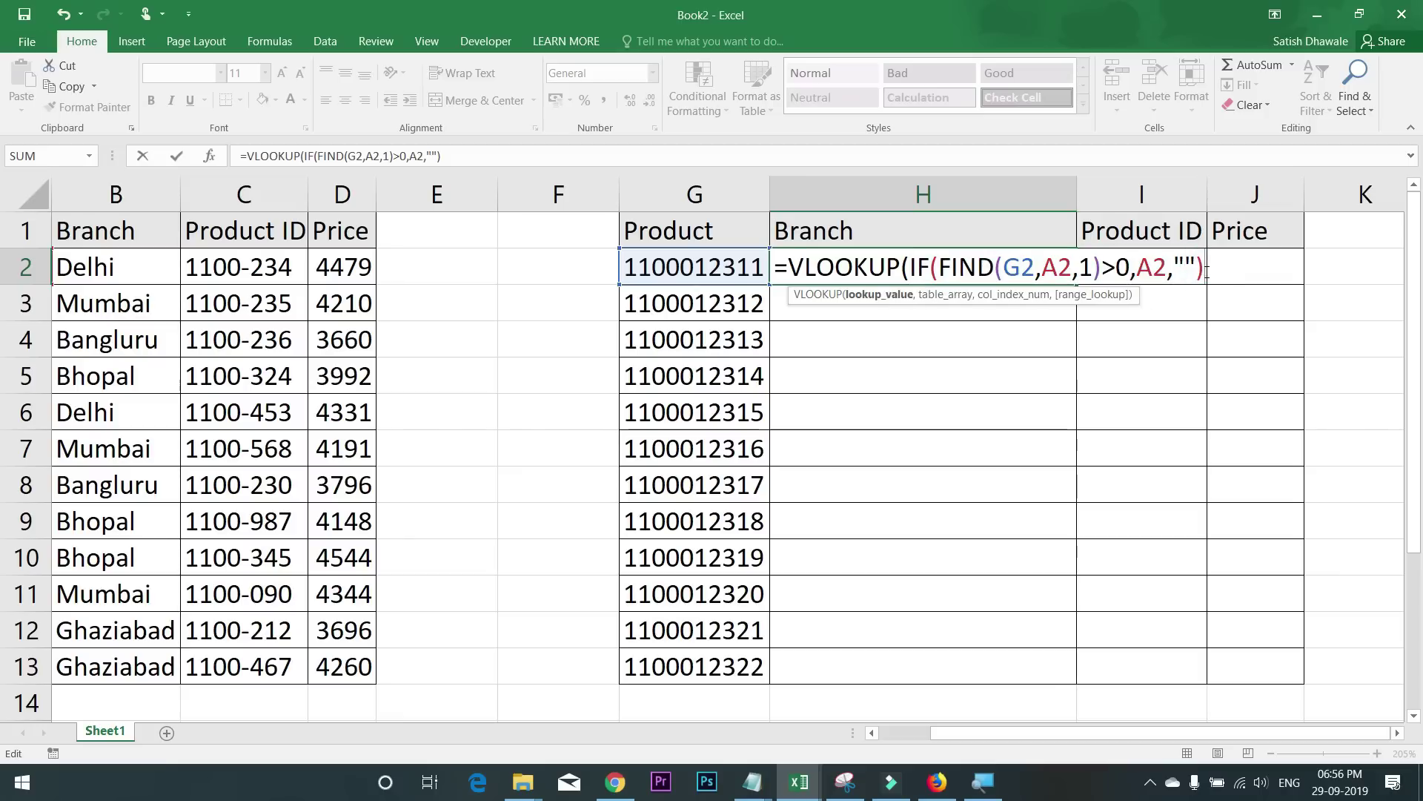
{"action": "type", "text": ","}
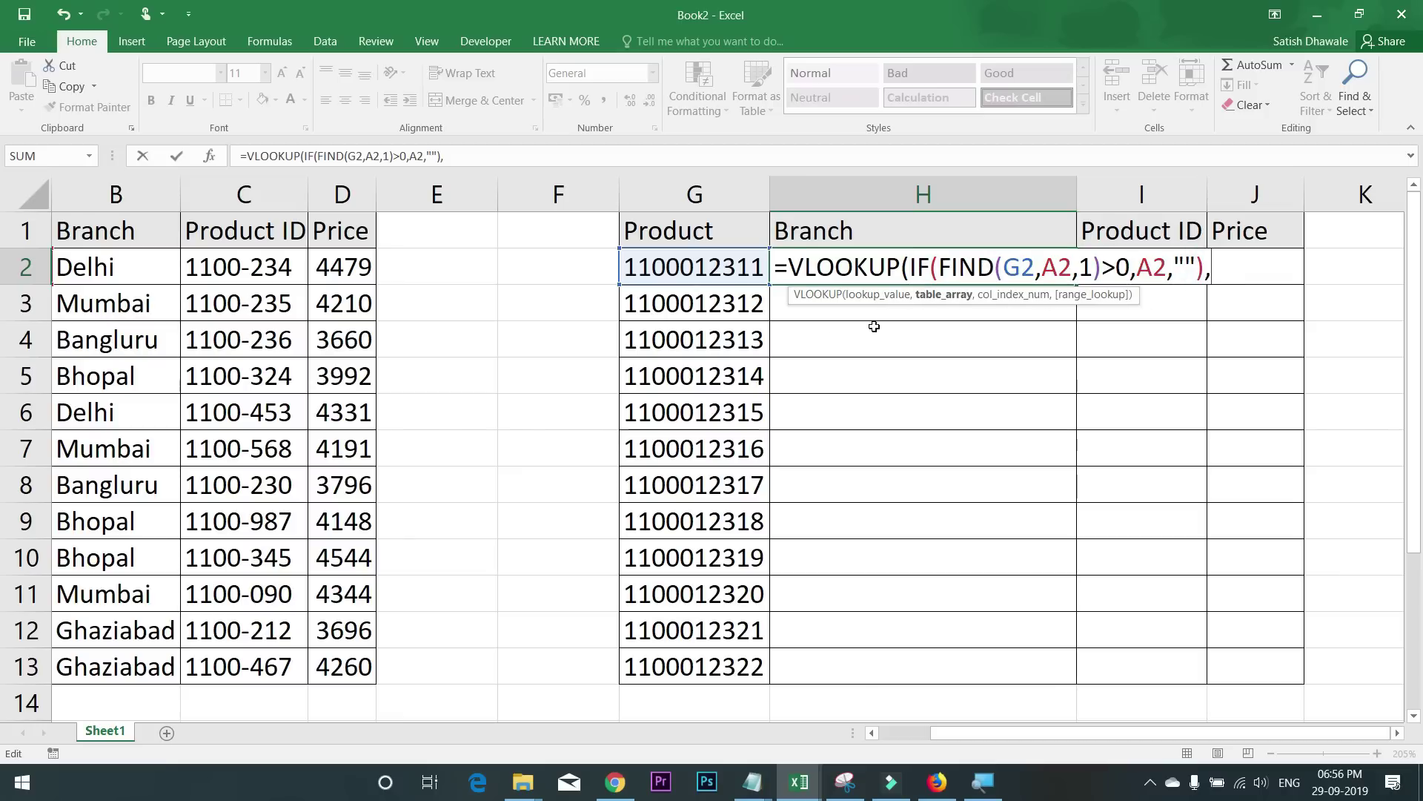
{"action": "left_click_drag", "start_coordinate": [327, 230], "coordinate": [9, 671]}
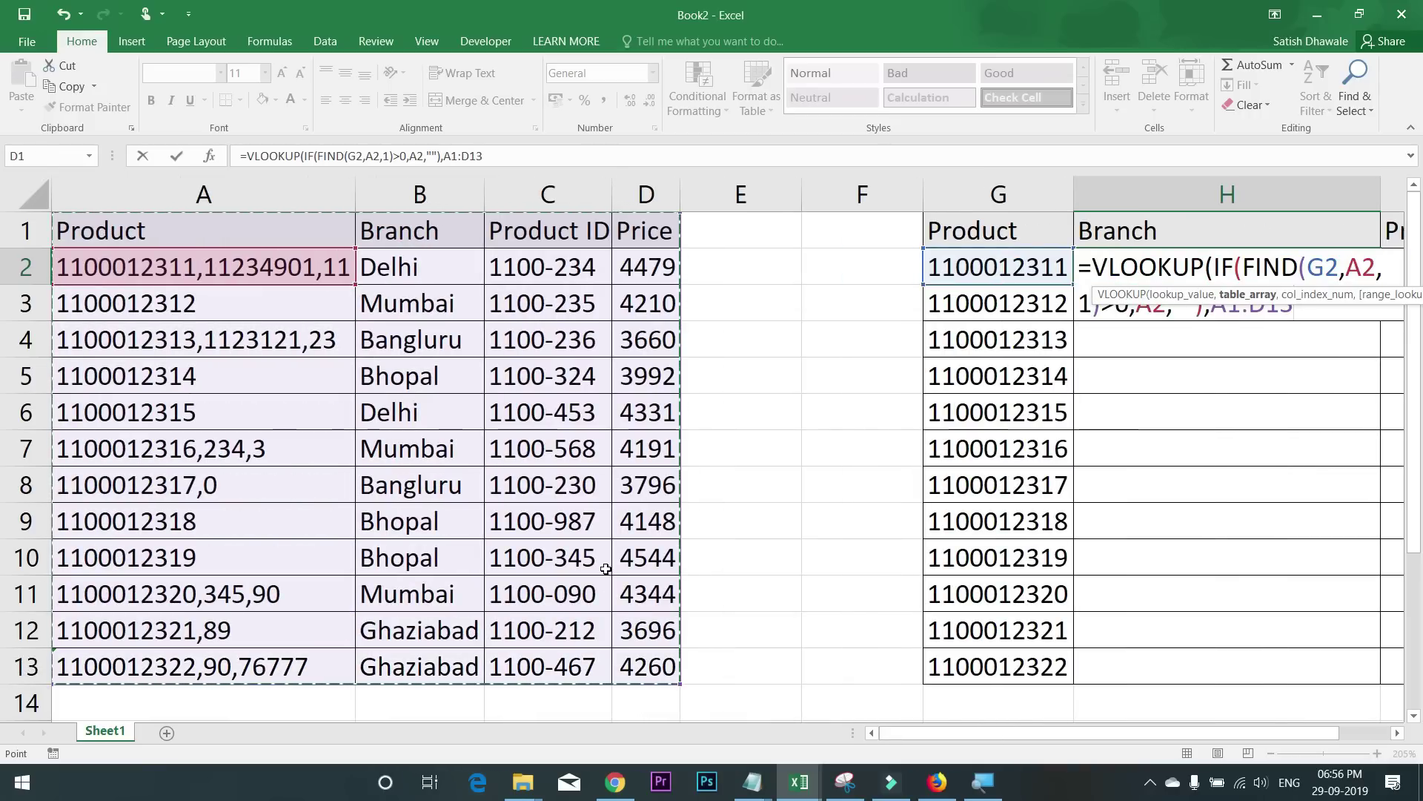
{"action": "left_click_drag", "start_coordinate": [1026, 732], "coordinate": [1068, 732]}
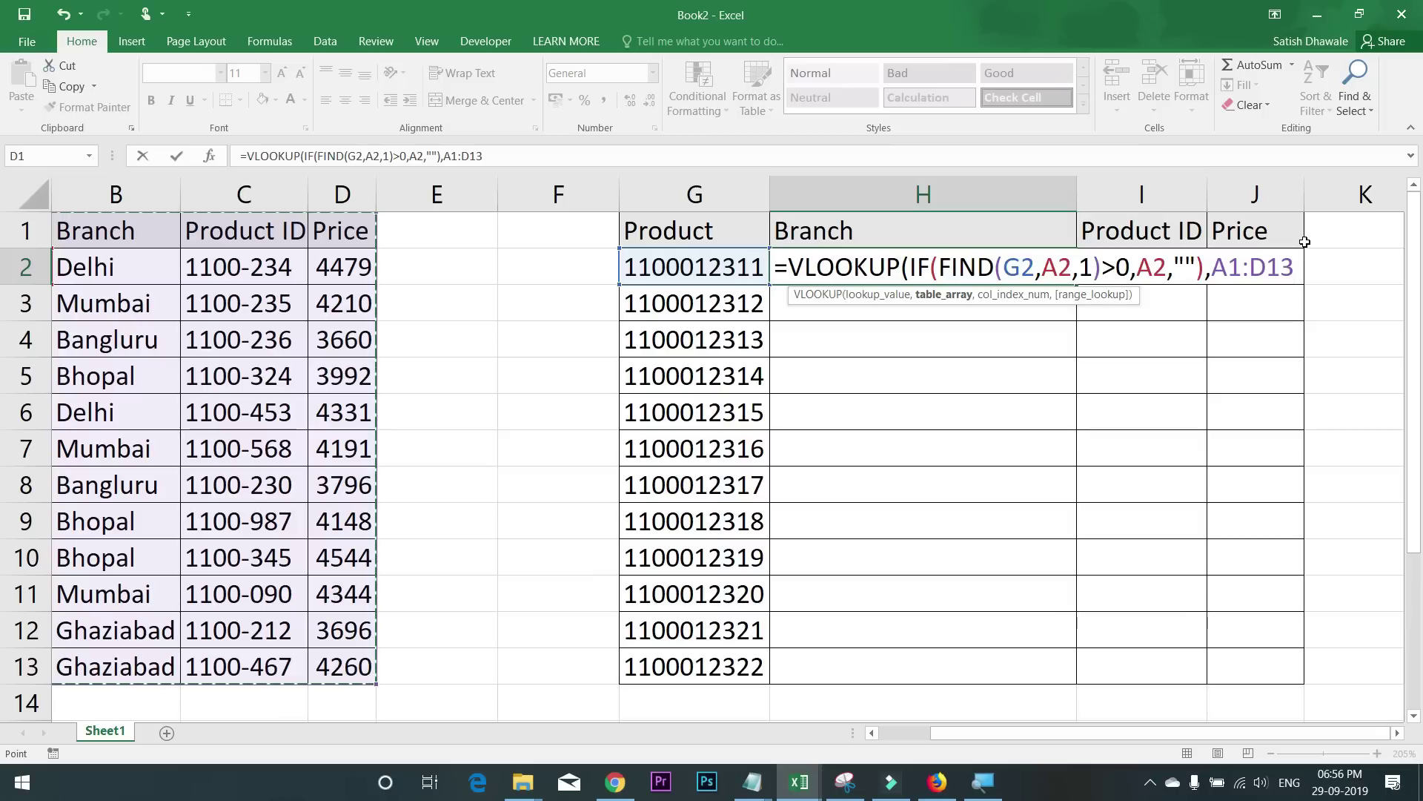
{"action": "type", "text": ","}
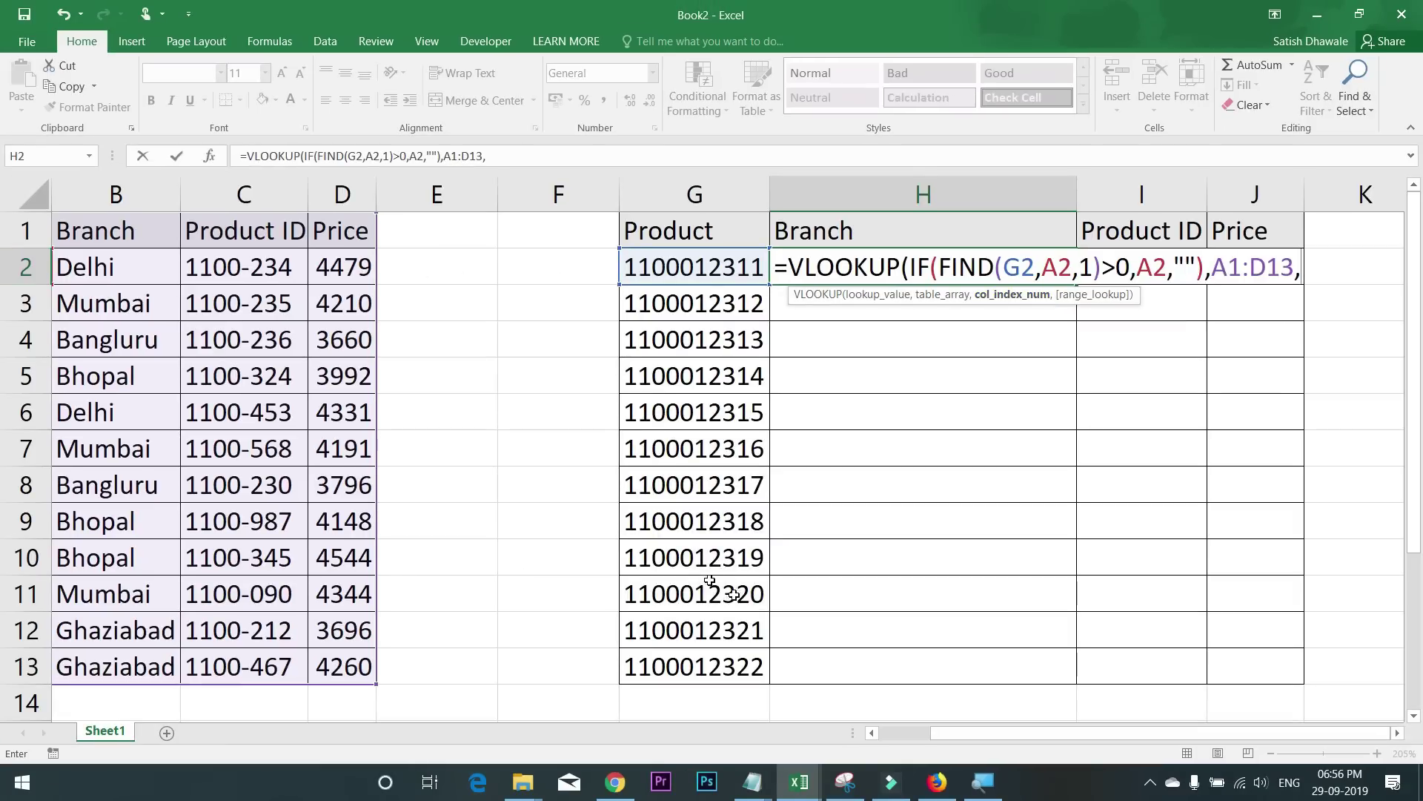
Step: Complete the VLOOKUP formula in H2 with column index 2 and range lookup 0, and enter it
{"action": "left_click_drag", "start_coordinate": [976, 734], "coordinate": [908, 730]}
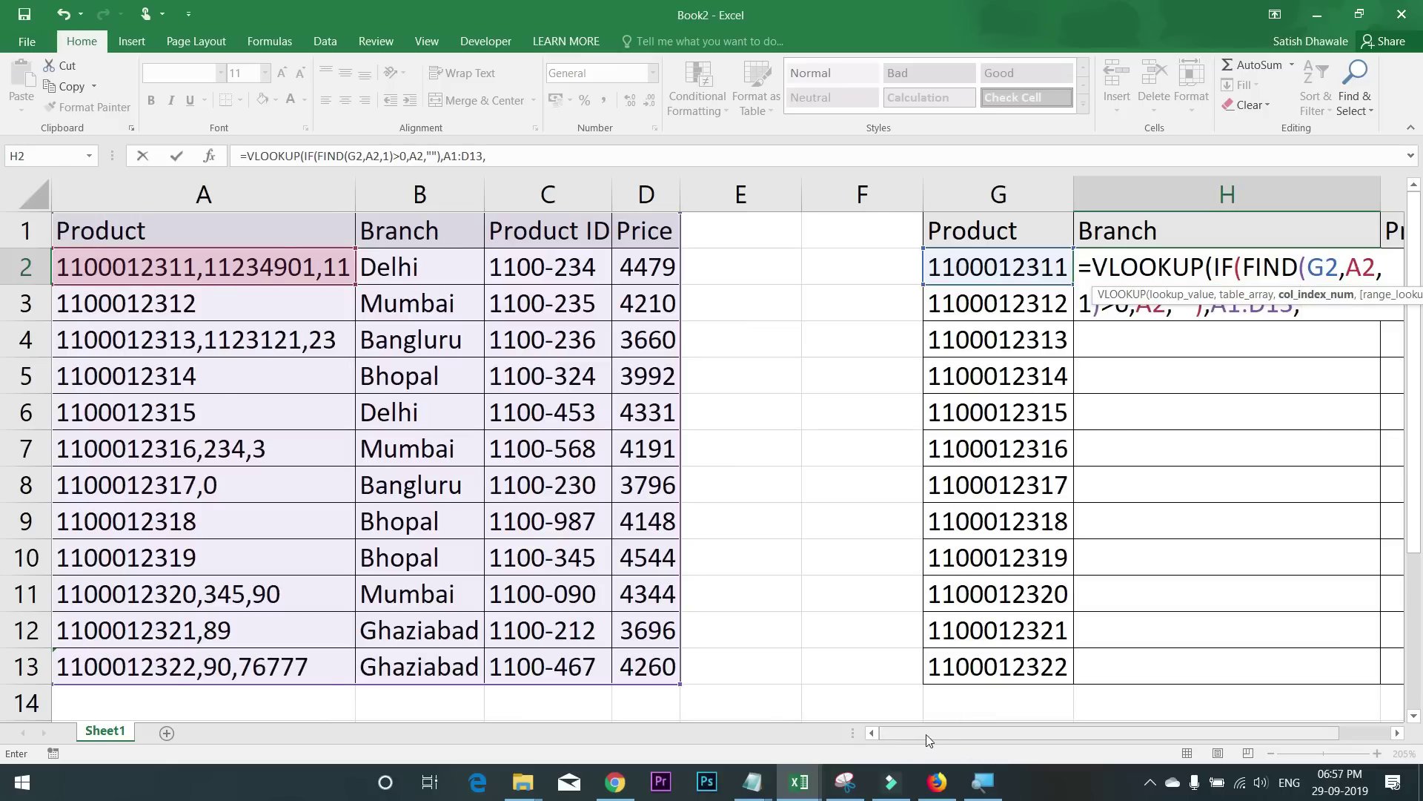
{"action": "left_click_drag", "start_coordinate": [926, 733], "coordinate": [977, 733]}
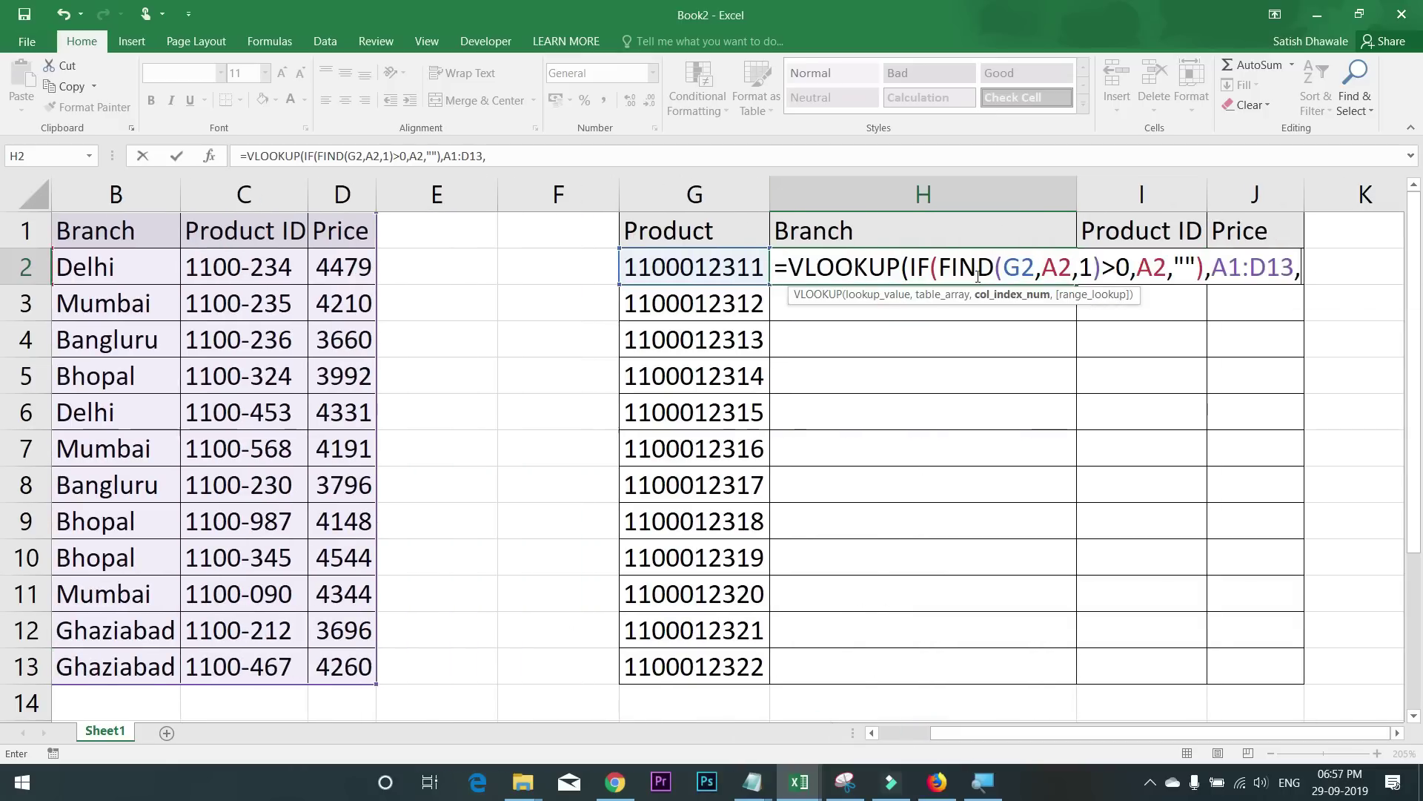
{"action": "type", "text": "2,0"}
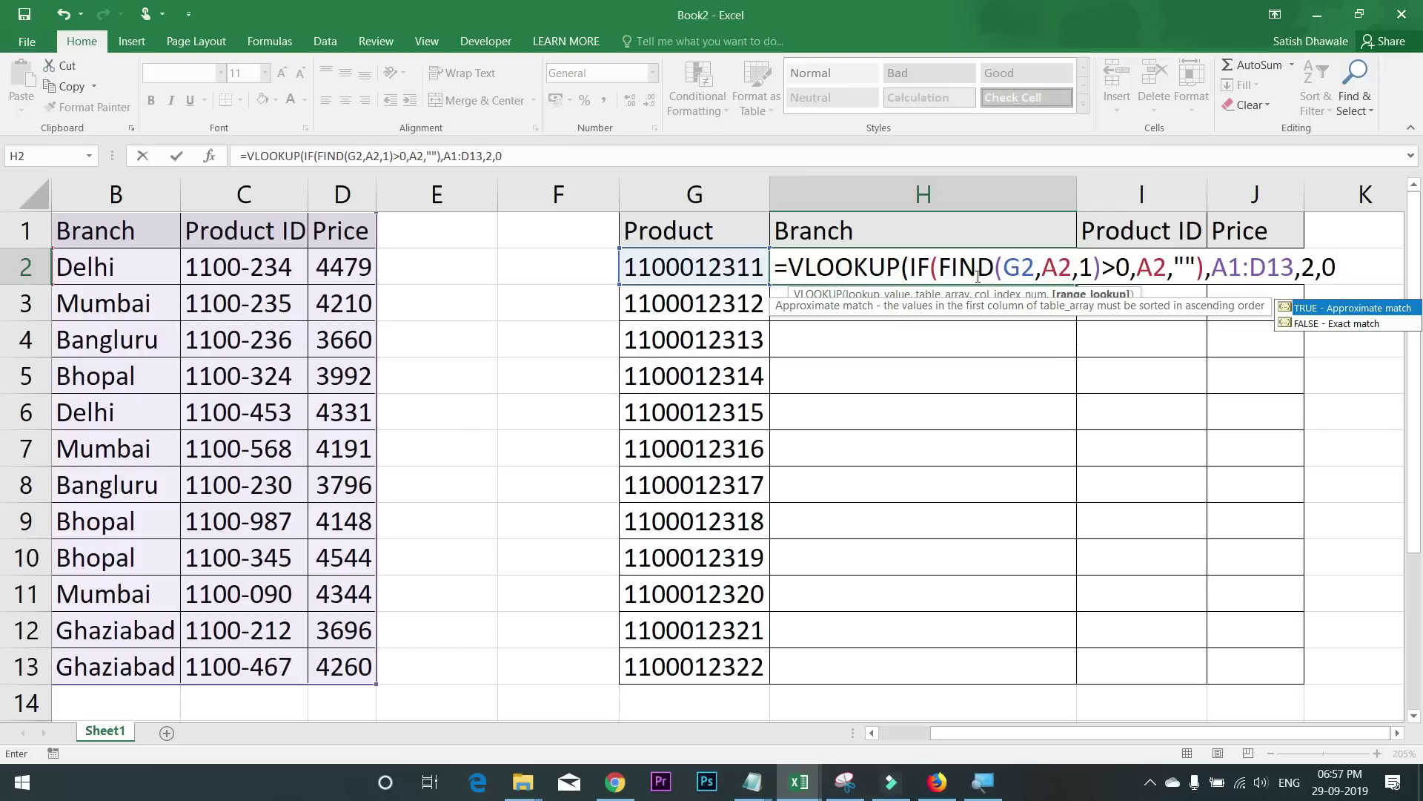
{"action": "type", "text": ")"}
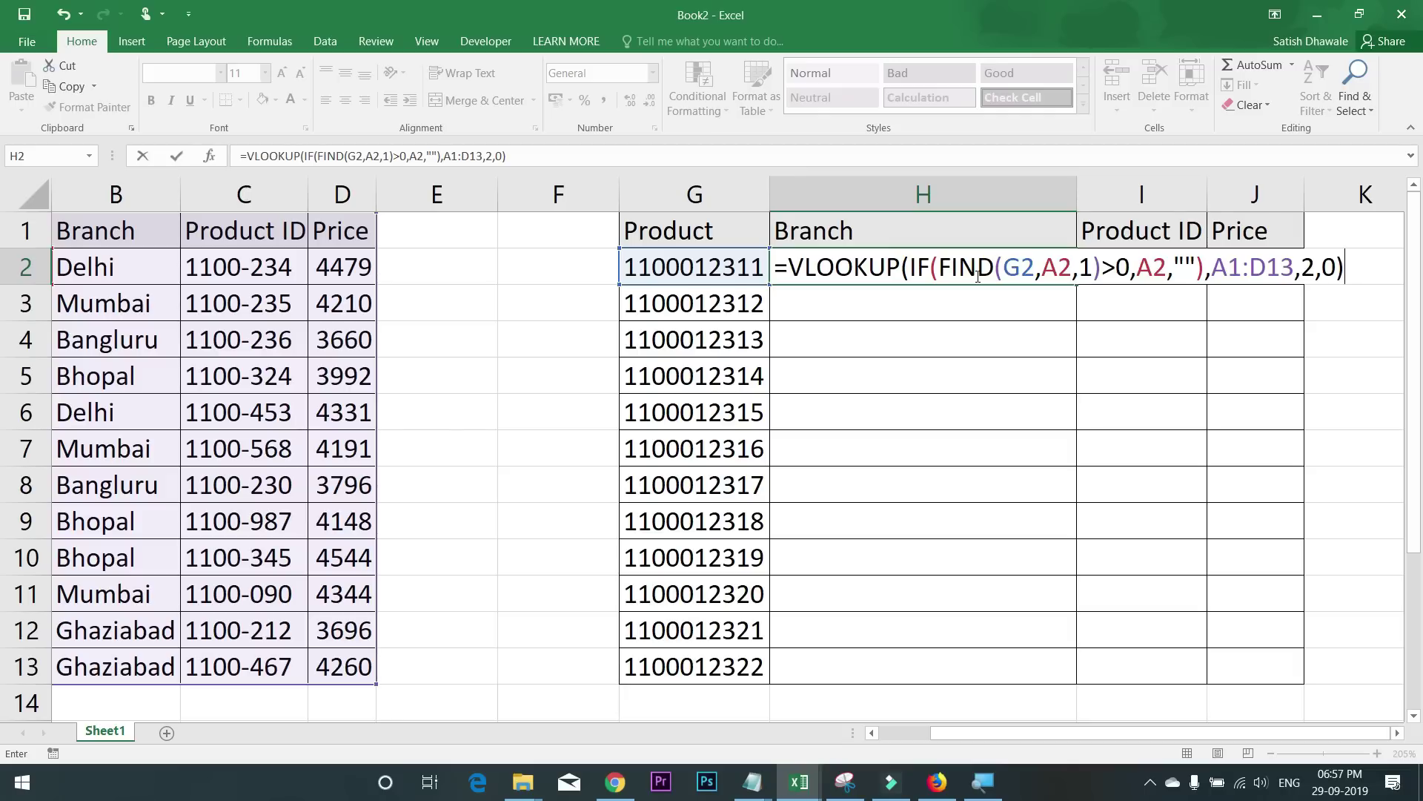
{"action": "key", "text": "Return"}
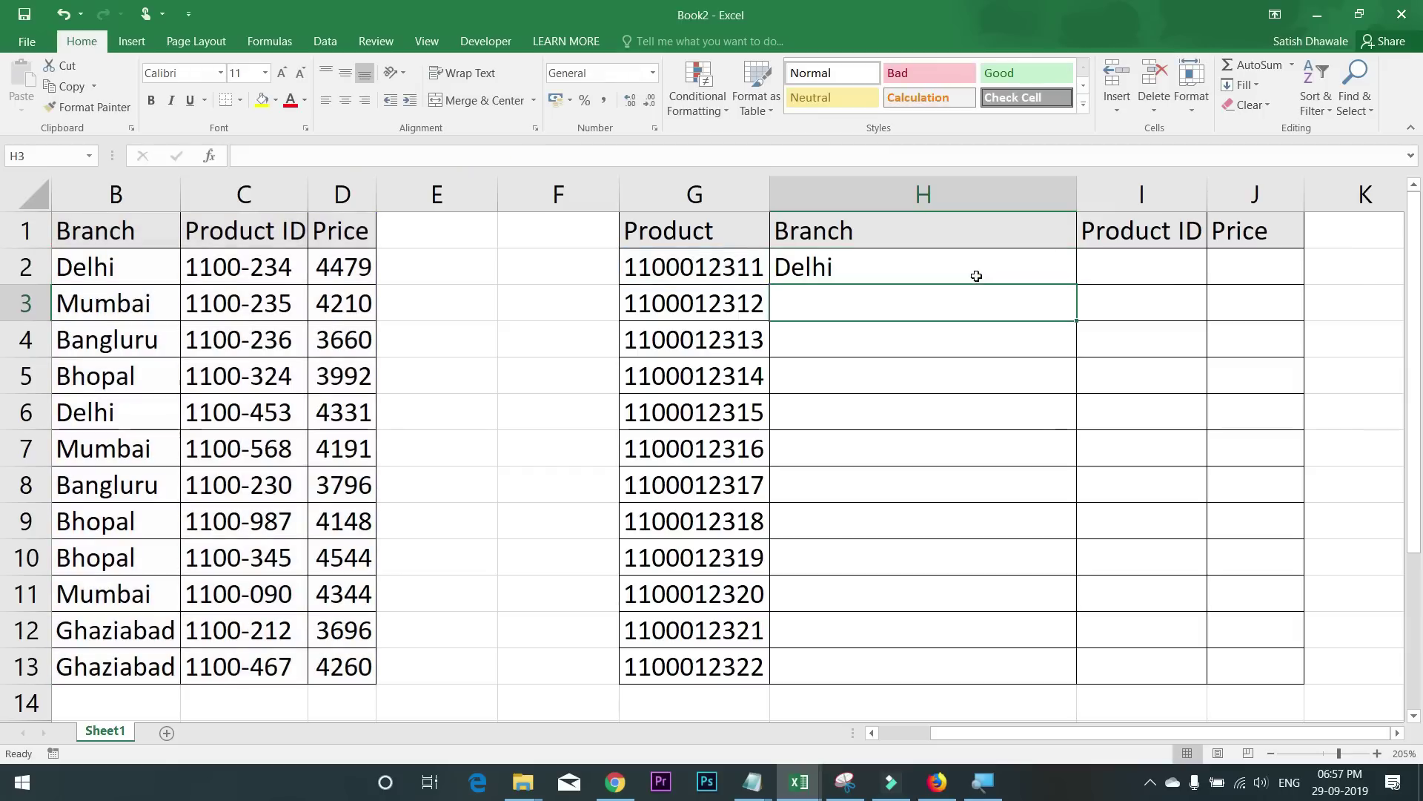
Step: Check the Branch result in H2 against the product number in G2 and the source record in row 2, and review range H2:H13
{"action": "left_click", "coordinate": [658, 267]}
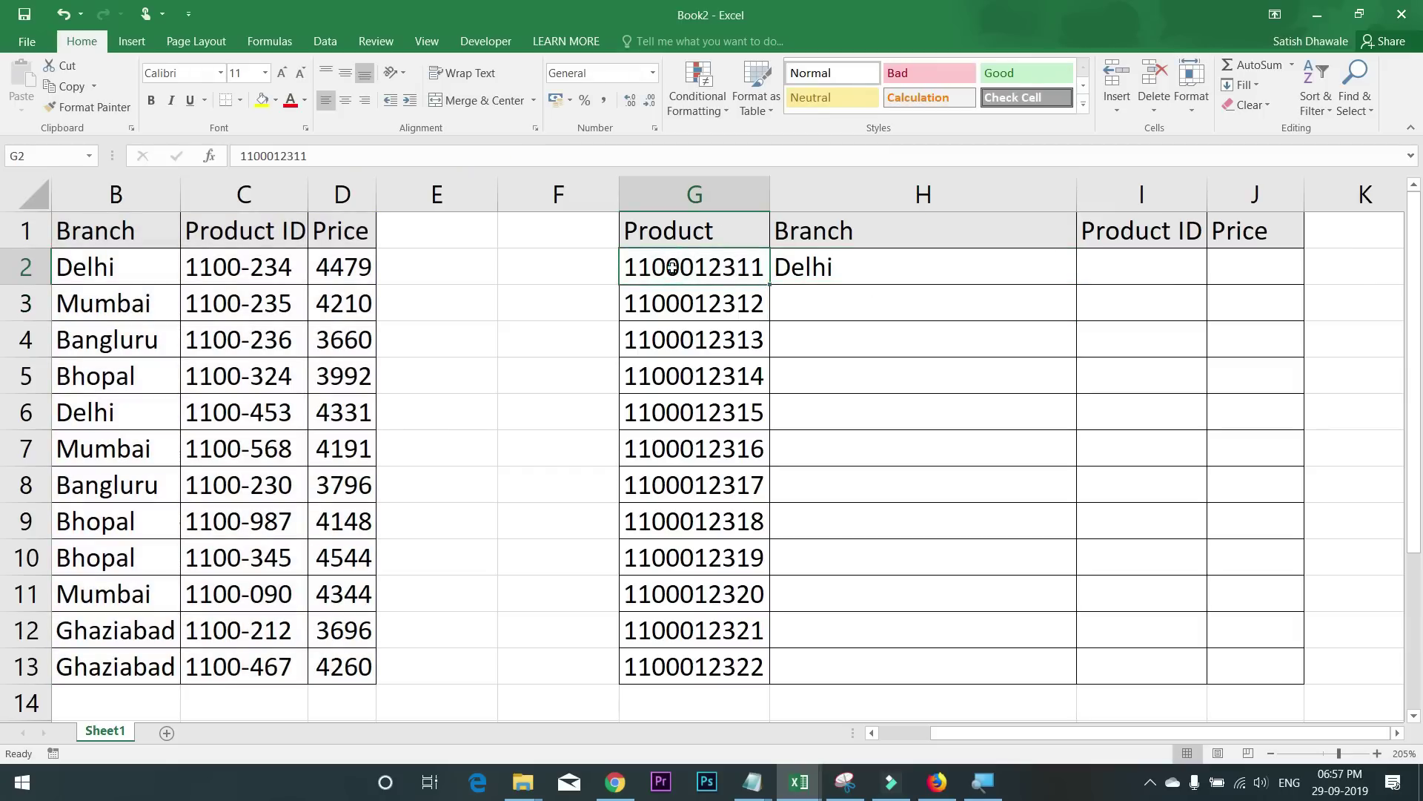
{"action": "left_click_drag", "start_coordinate": [425, 271], "coordinate": [154, 280]}
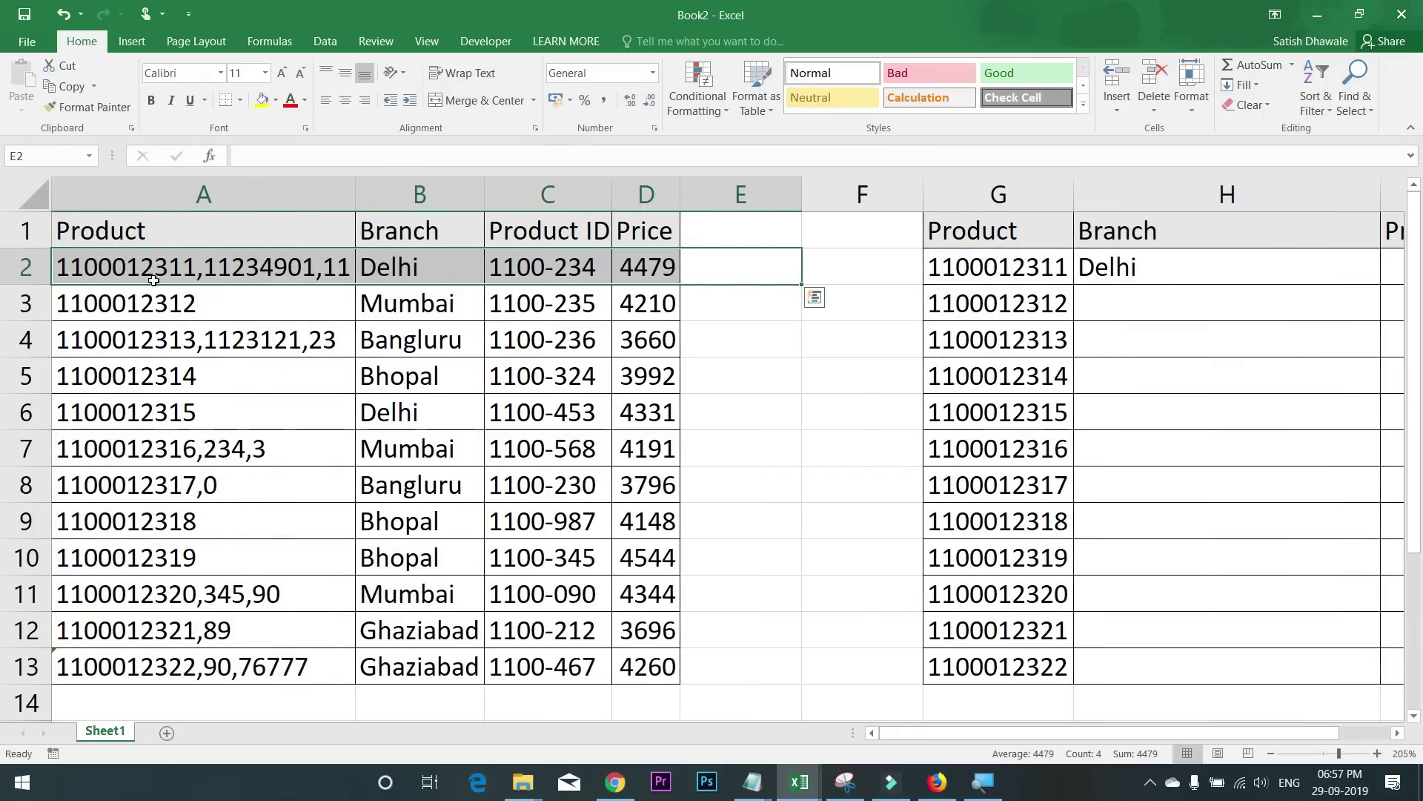
{"action": "left_click", "coordinate": [154, 280]}
{"action": "left_click", "coordinate": [1266, 271]}
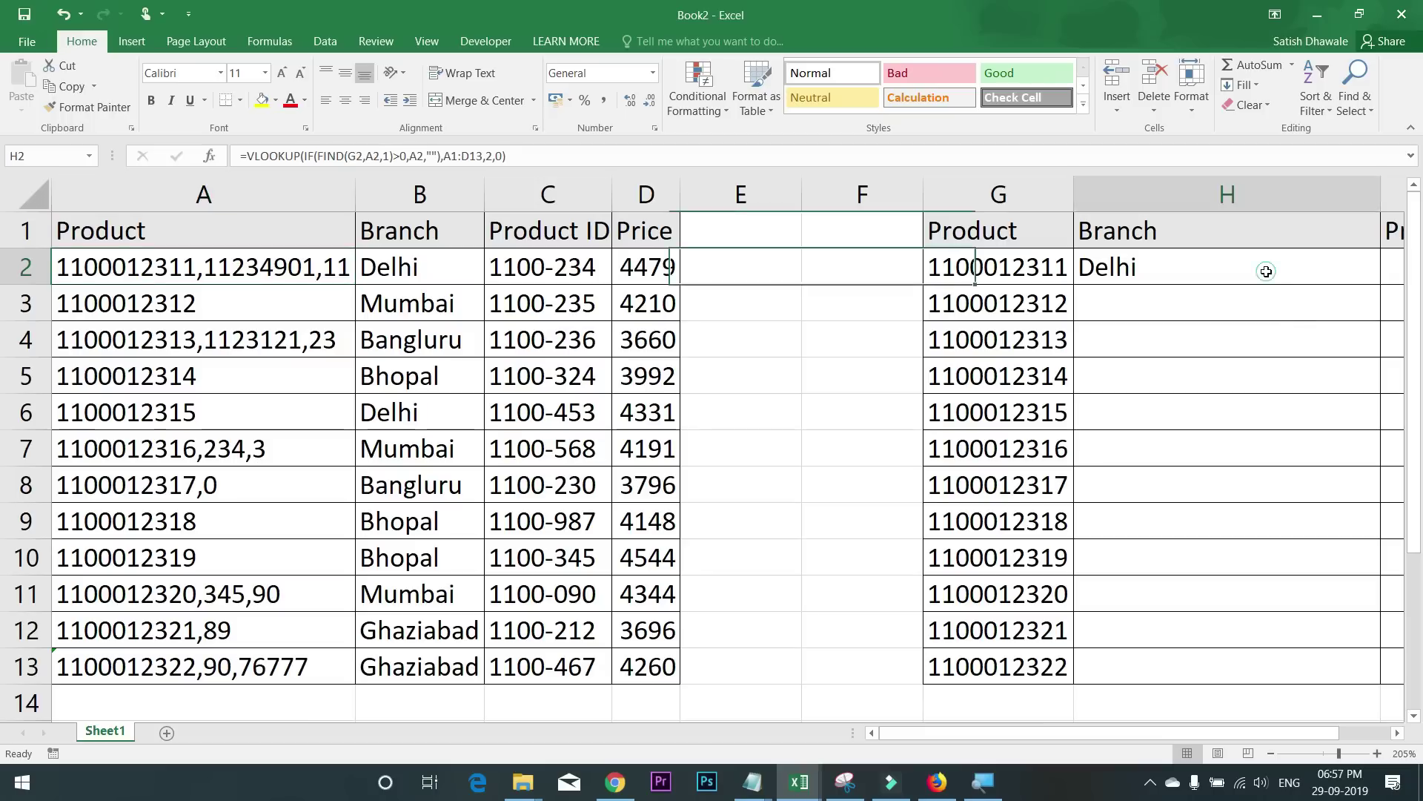
{"action": "scroll", "coordinate": [1401, 722], "scroll_direction": "right", "scroll_amount": 3}
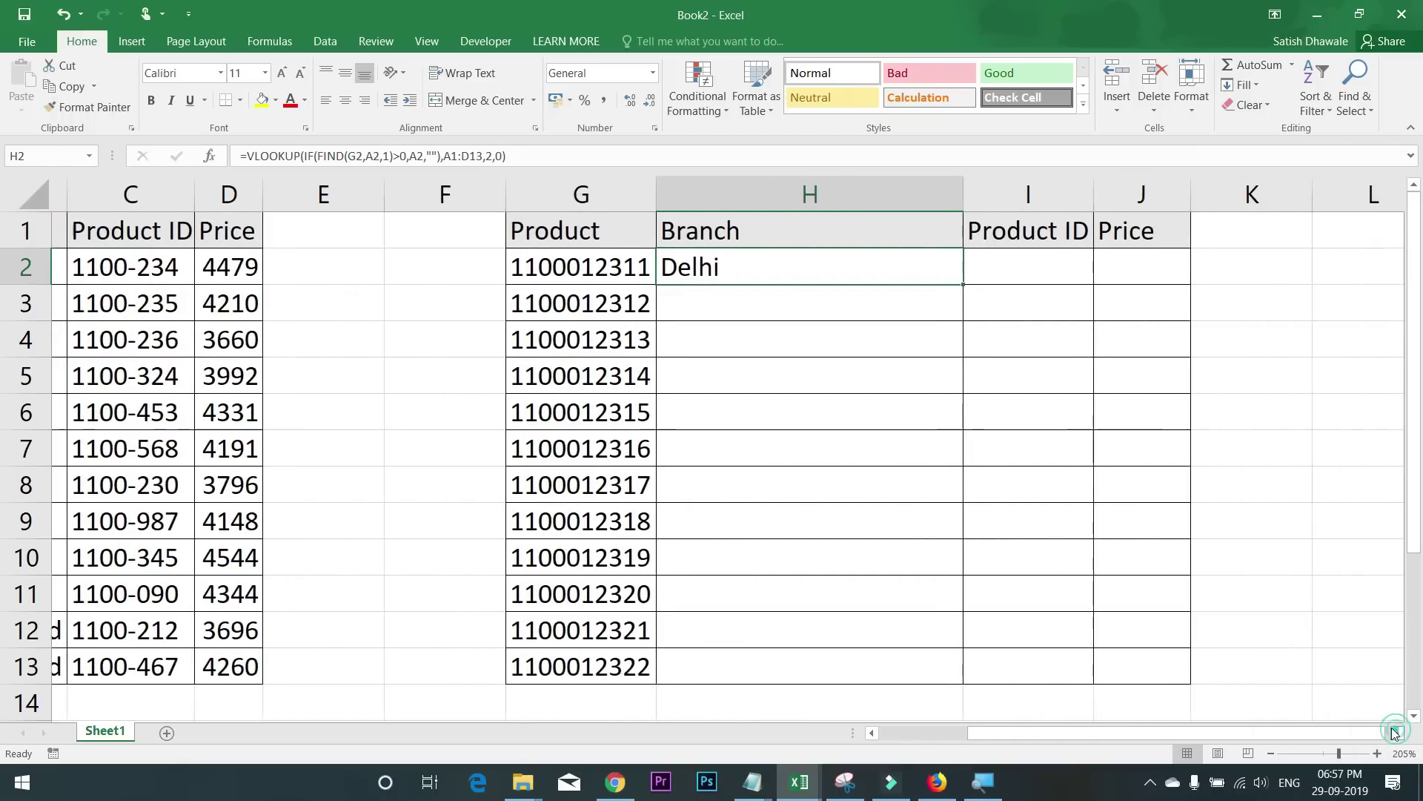
{"action": "left_click", "coordinate": [857, 271]}
{"action": "left_click_drag", "start_coordinate": [998, 263], "coordinate": [919, 611]}
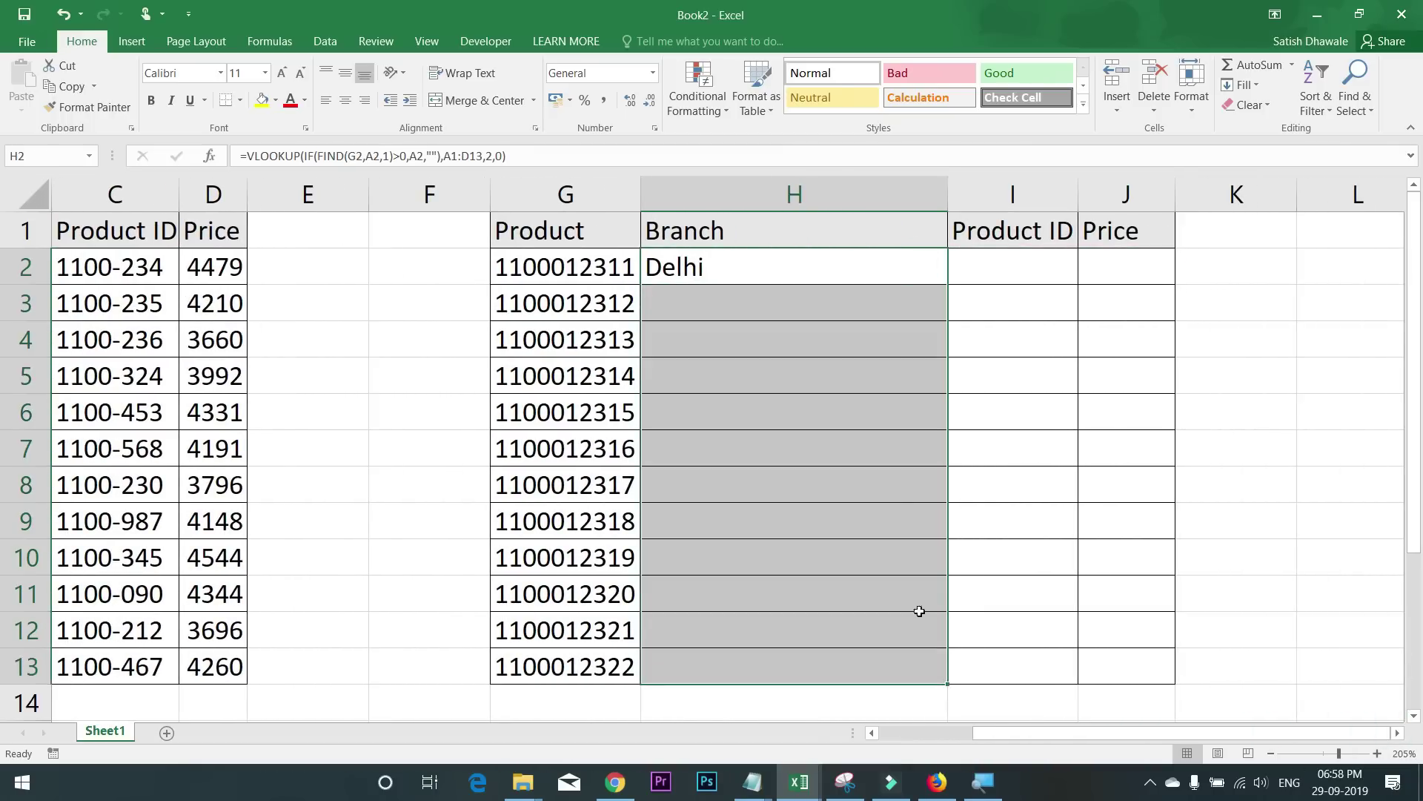
{"action": "left_click", "coordinate": [830, 267]}
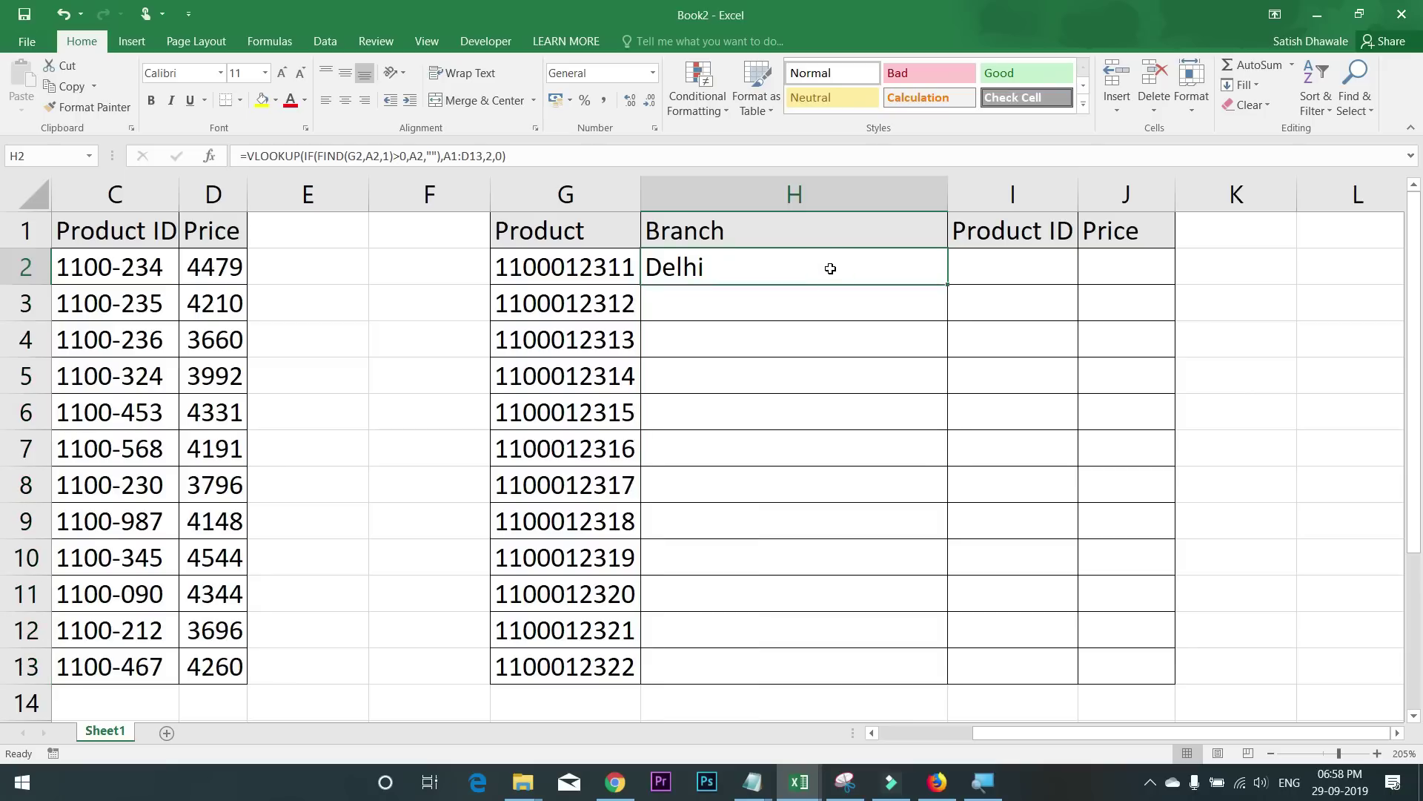
Step: Examine the column index argument of the VLOOKUP formula in H2 and the Product ID and Price cells I2 and J2
{"action": "double_click", "coordinate": [830, 267]}
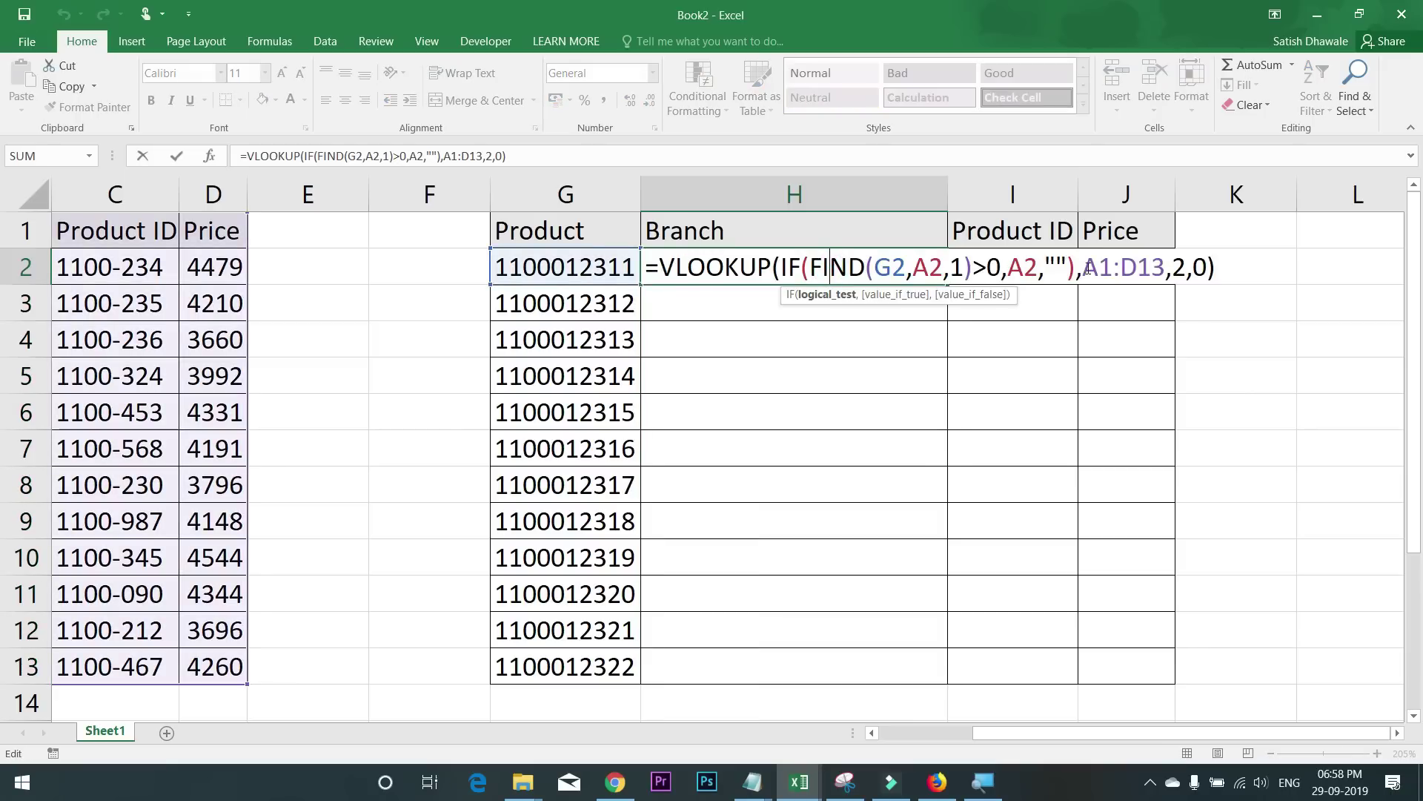
{"action": "left_click_drag", "start_coordinate": [1171, 268], "coordinate": [1187, 268]}
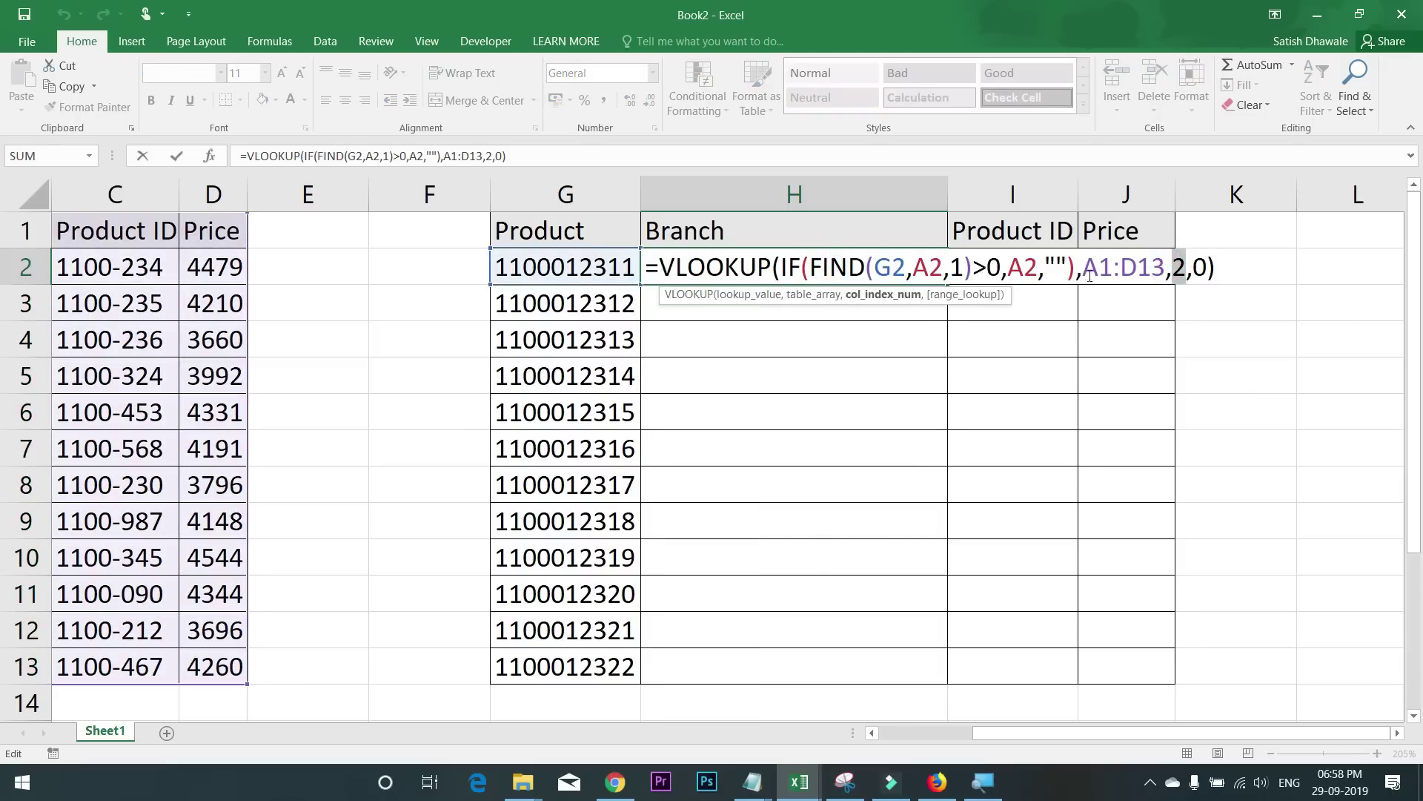
{"action": "key", "text": "Return"}
{"action": "left_click", "coordinate": [994, 269]}
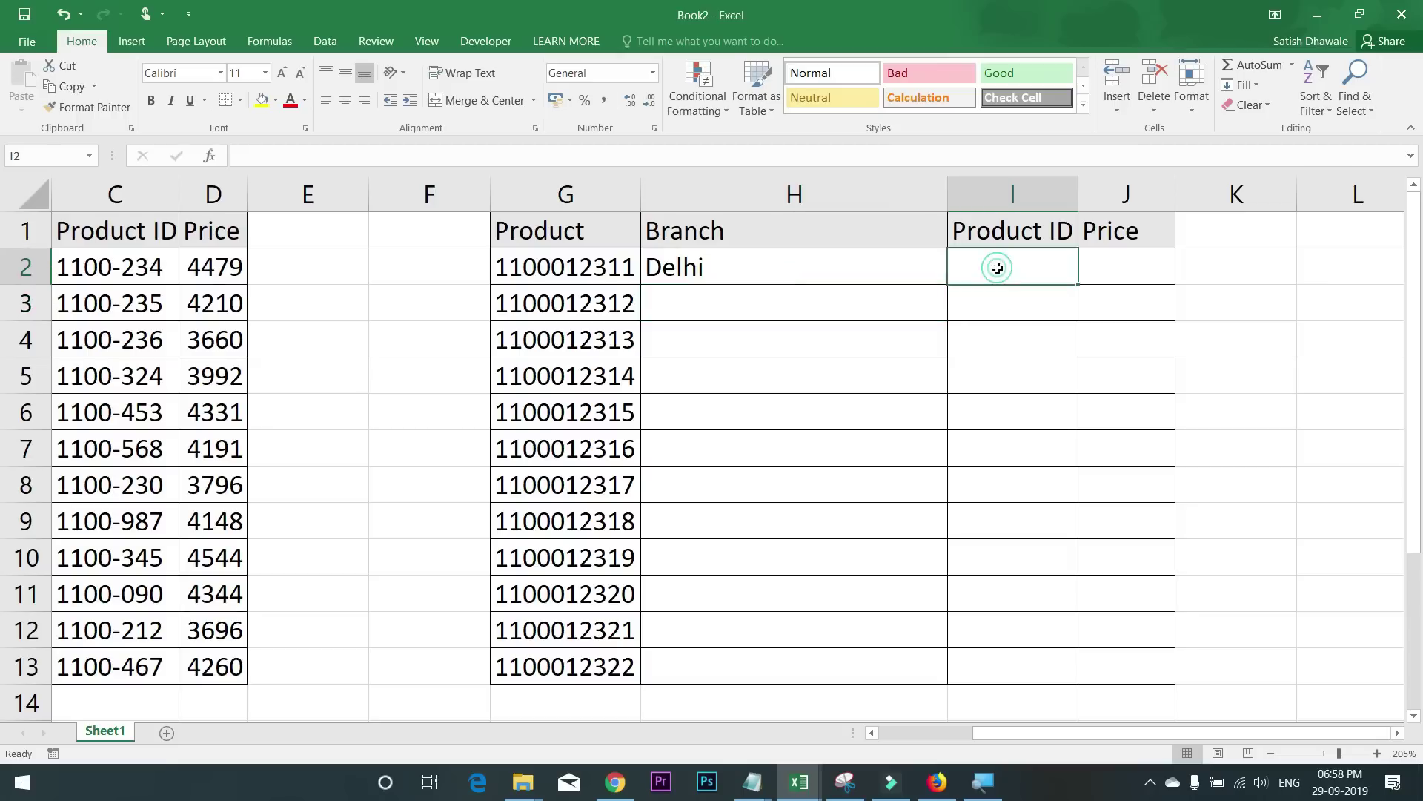
{"action": "left_click", "coordinate": [1117, 266]}
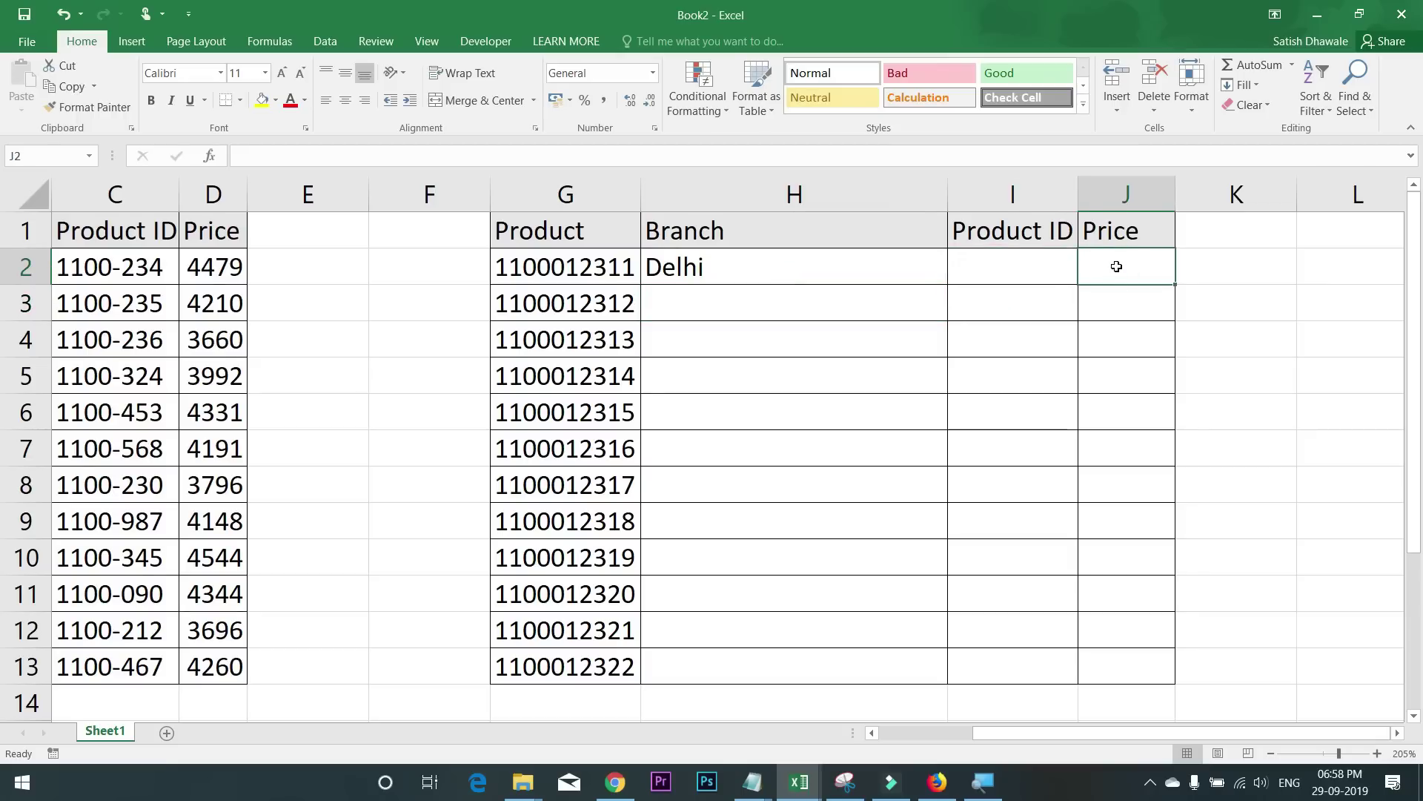
Step: Review the fixed column index in H2's formula again and compare it with the Branch, Product ID and Price headers in row 1
{"action": "left_click", "coordinate": [843, 267]}
{"action": "double_click", "coordinate": [847, 267]}
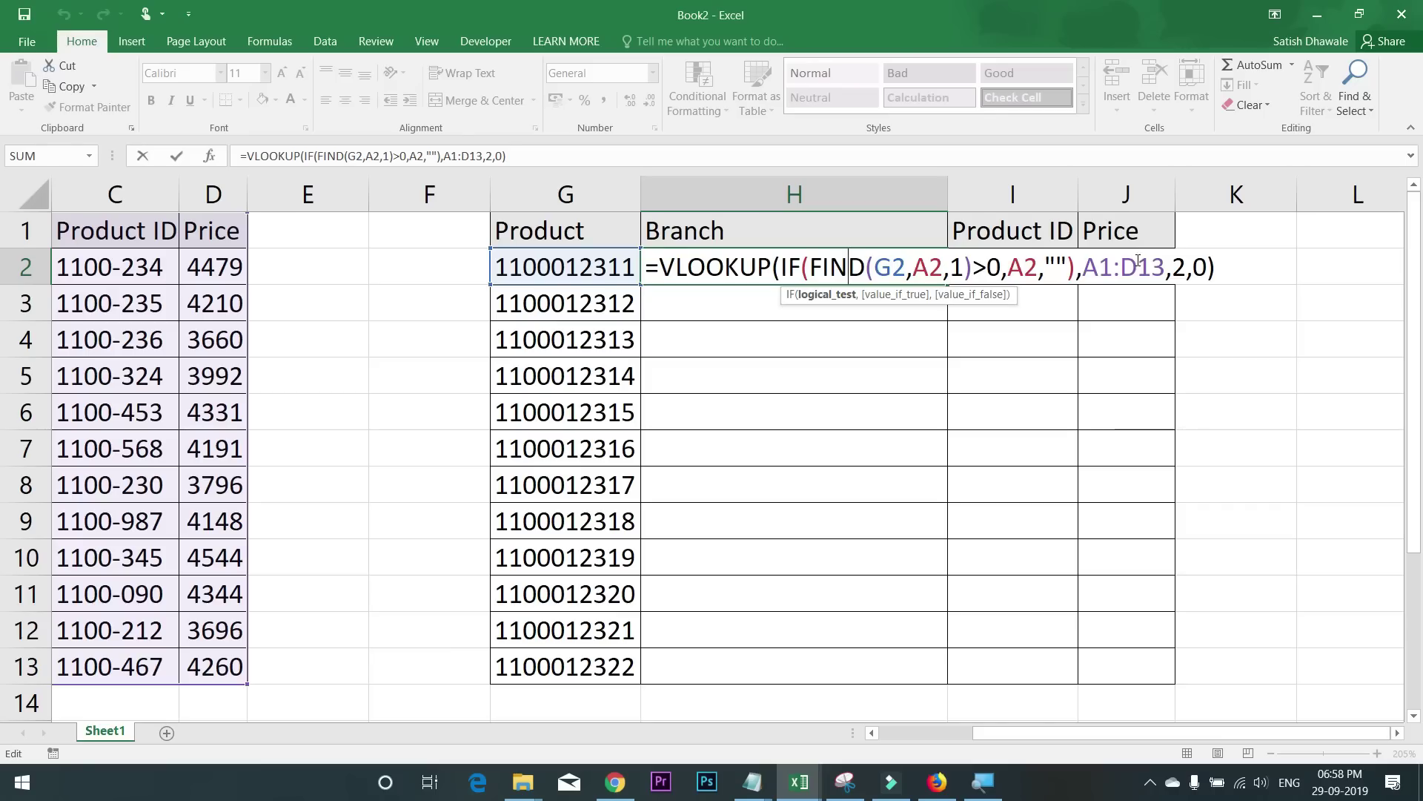
{"action": "double_click", "coordinate": [1181, 269]}
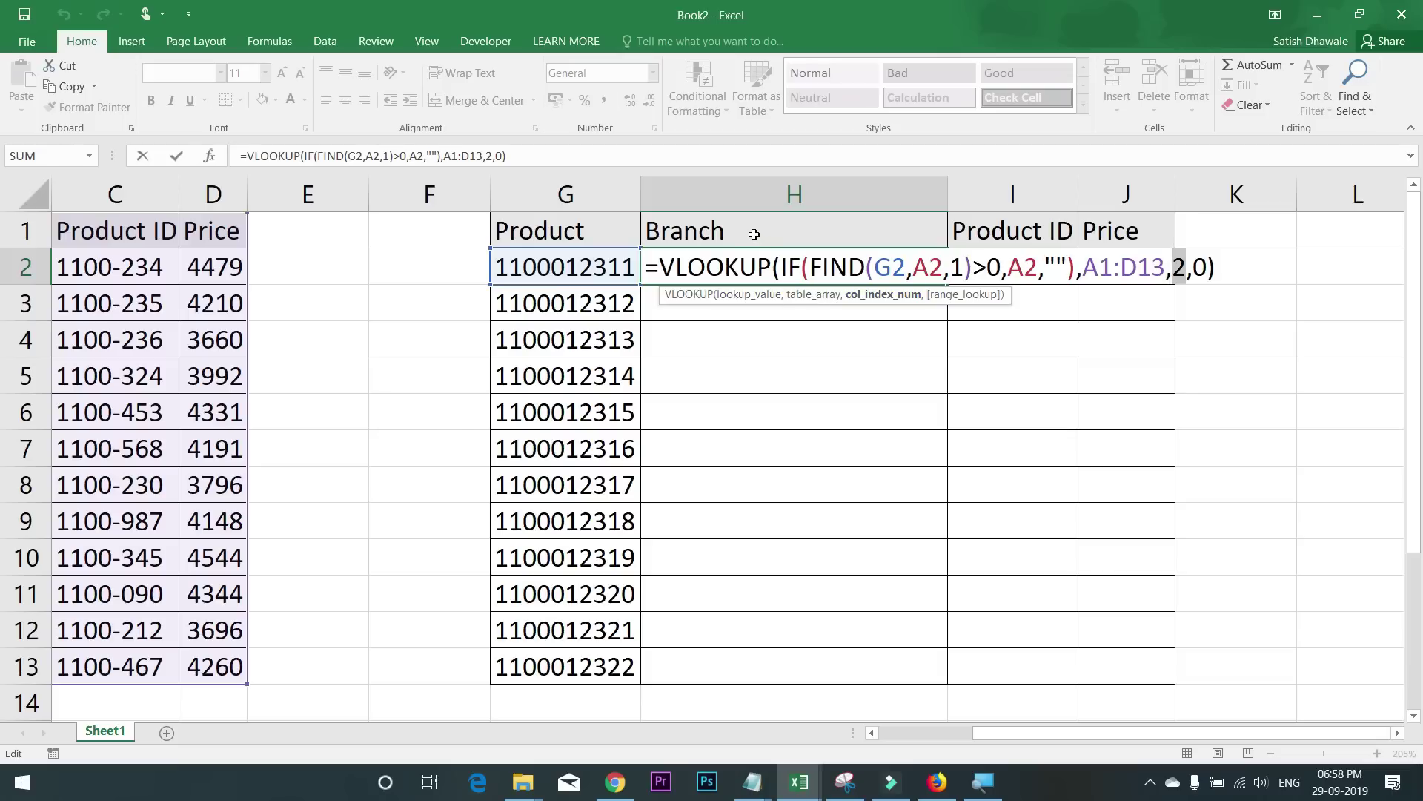
{"action": "key", "text": "ctrl+Return"}
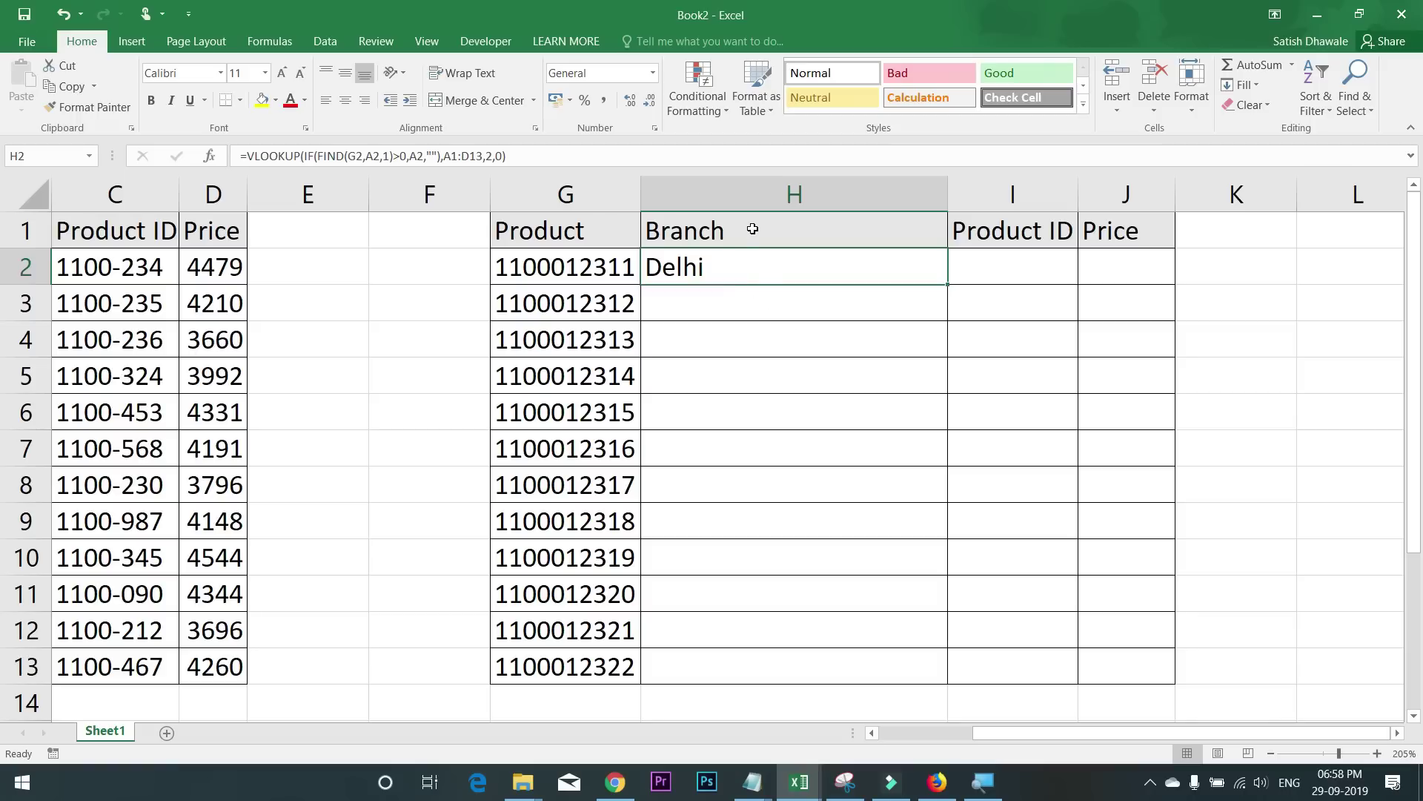
{"action": "left_click", "coordinate": [752, 230]}
{"action": "left_click", "coordinate": [990, 237]}
{"action": "left_click", "coordinate": [1134, 229]}
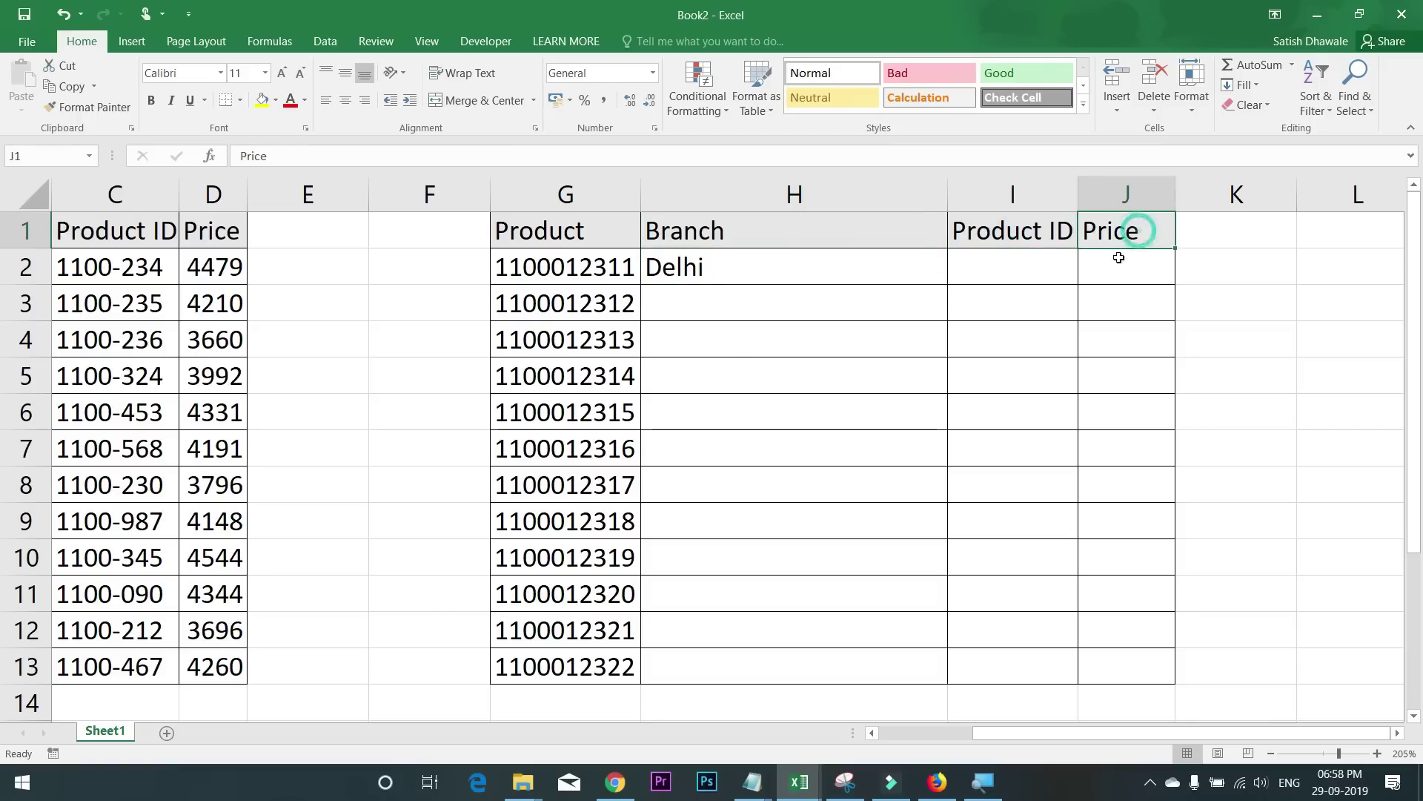
{"action": "left_click", "coordinate": [753, 705]}
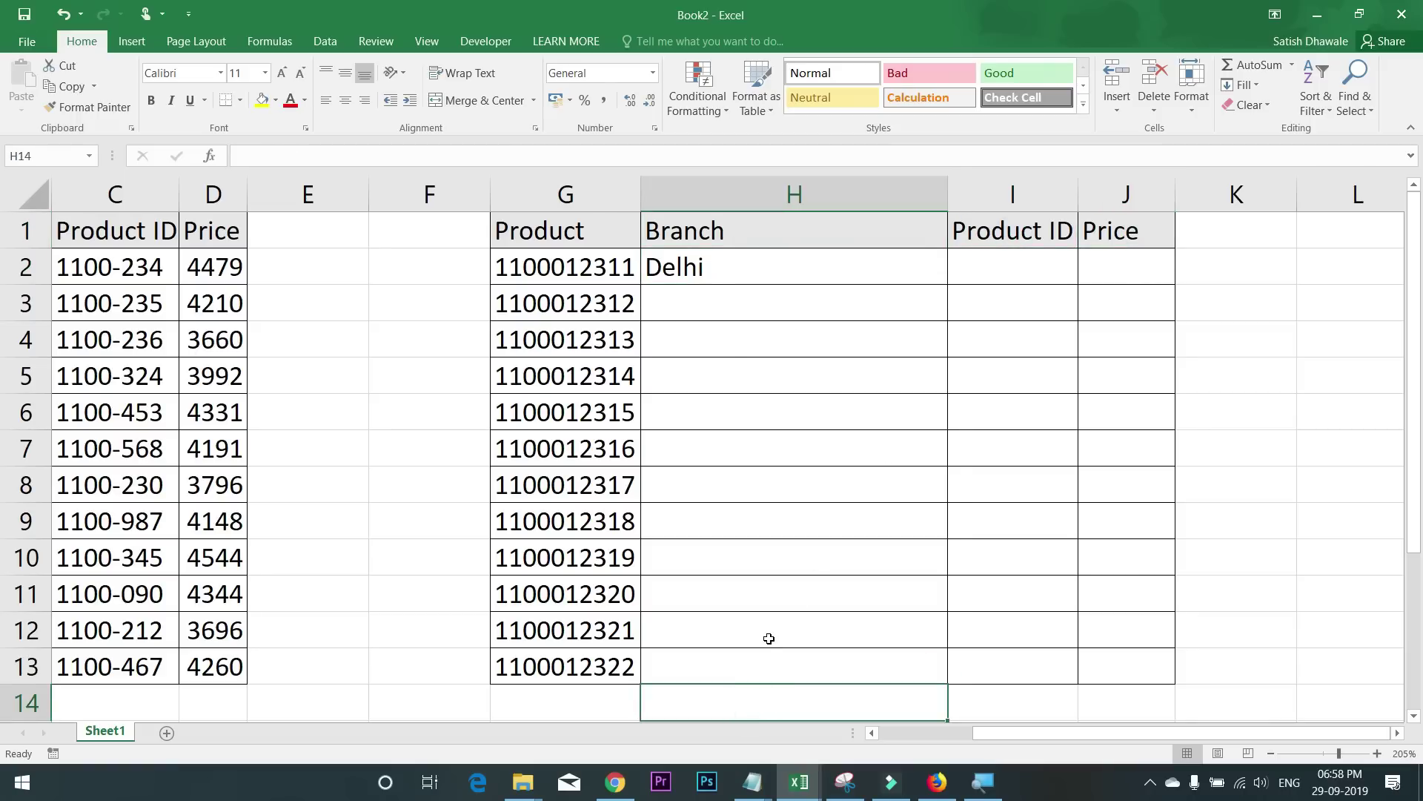
Step: Start a MATCH formula in H14 with the Branch header H1 as the lookup value
{"action": "type", "text": "=MAX"}
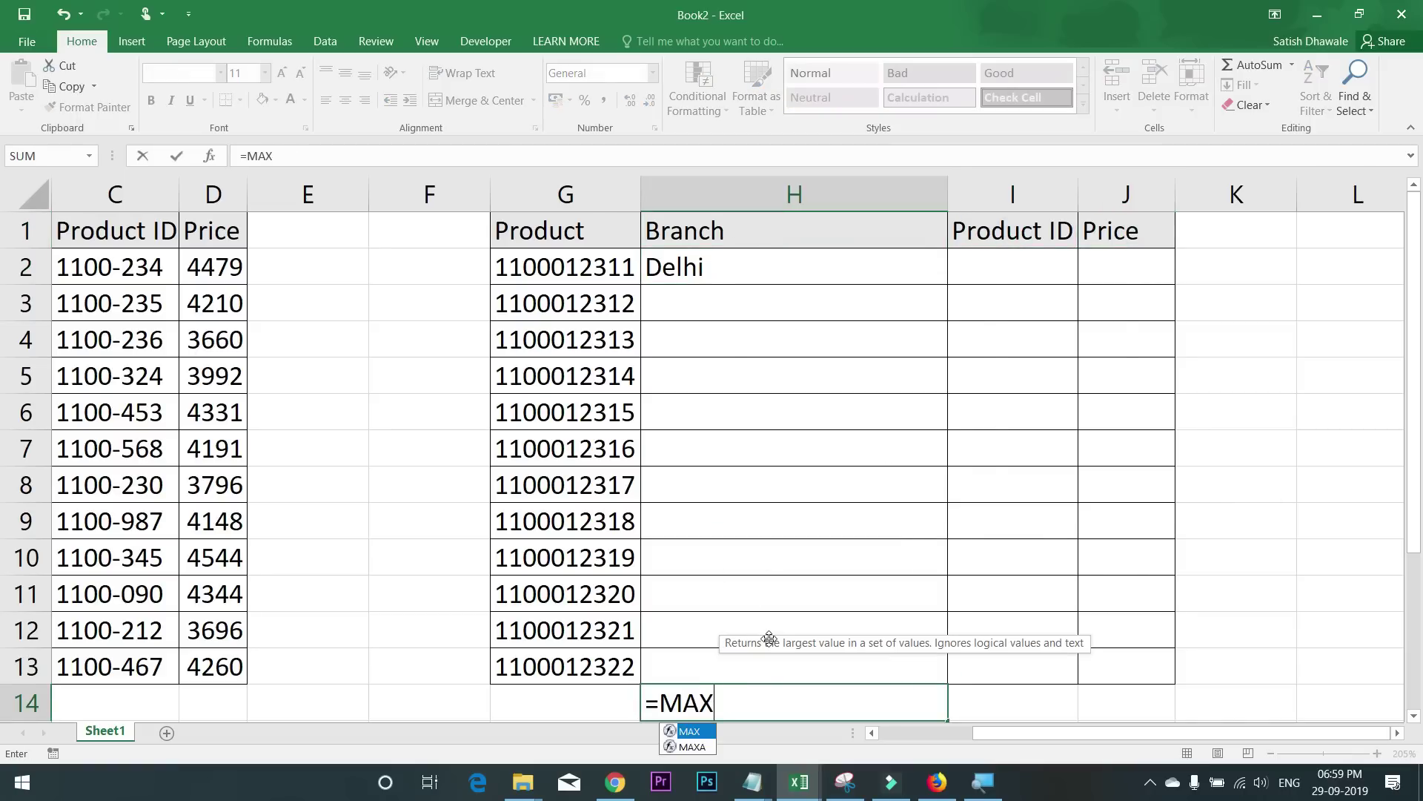
{"action": "key", "text": "BackSpace"}
{"action": "type", "text": "TCH("}
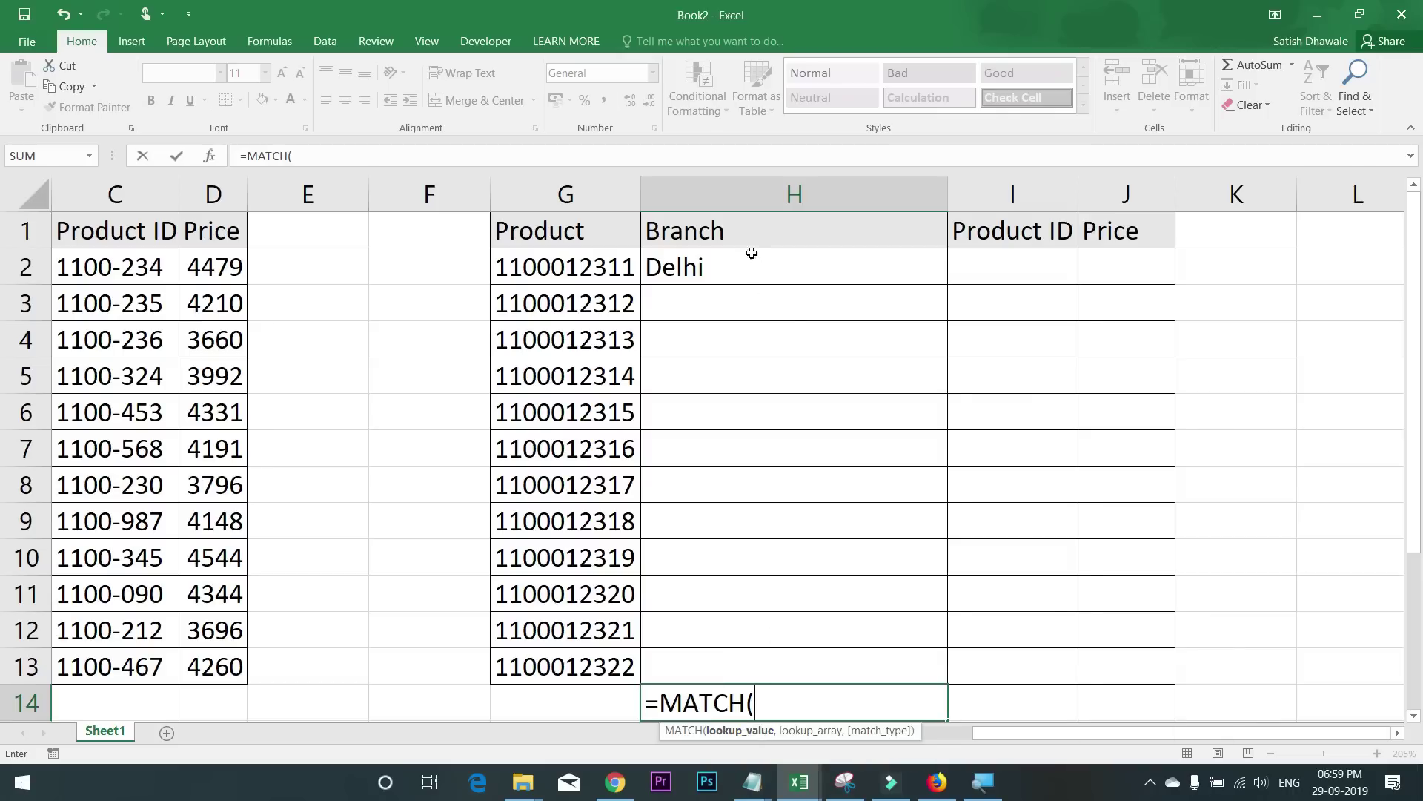
{"action": "left_click", "coordinate": [744, 232]}
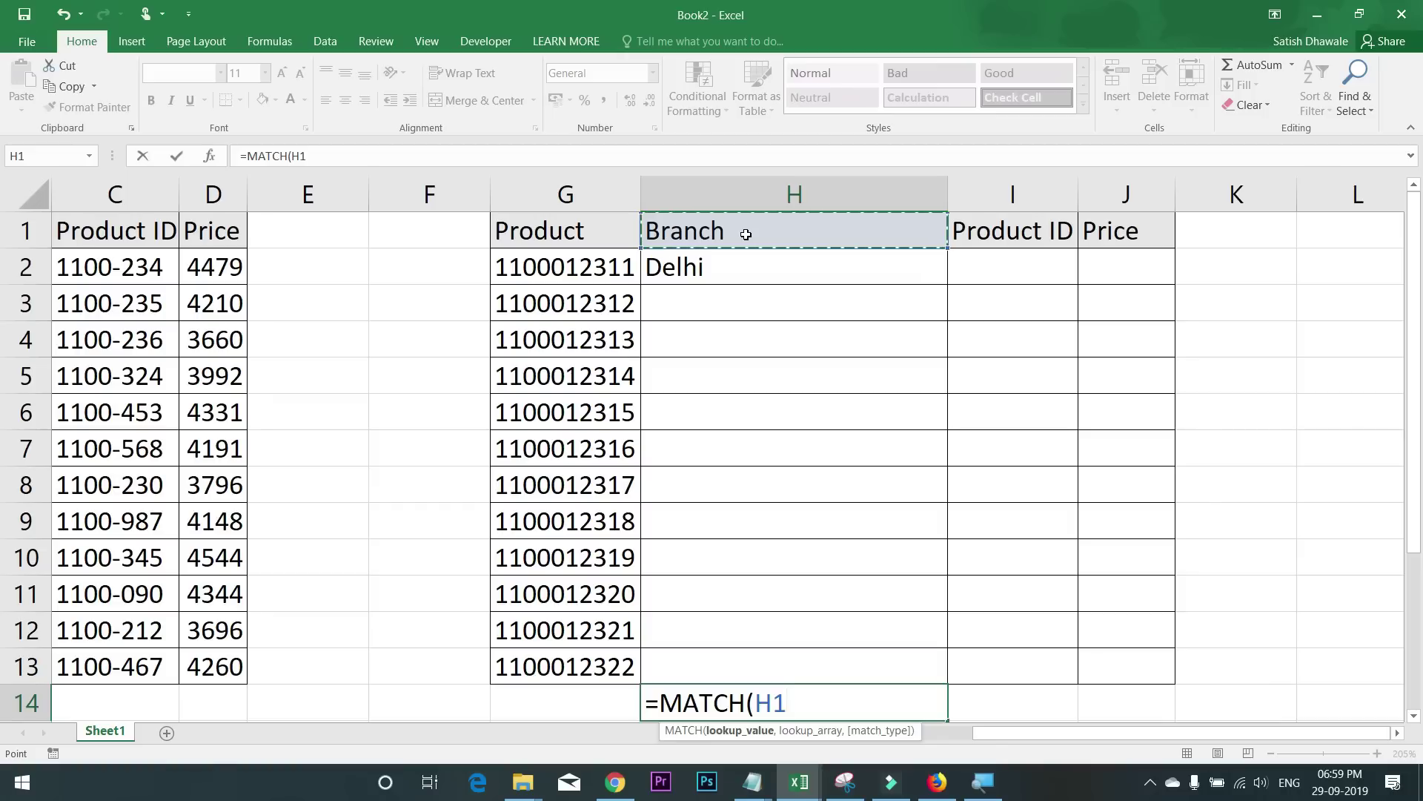
{"action": "type", "text": ","}
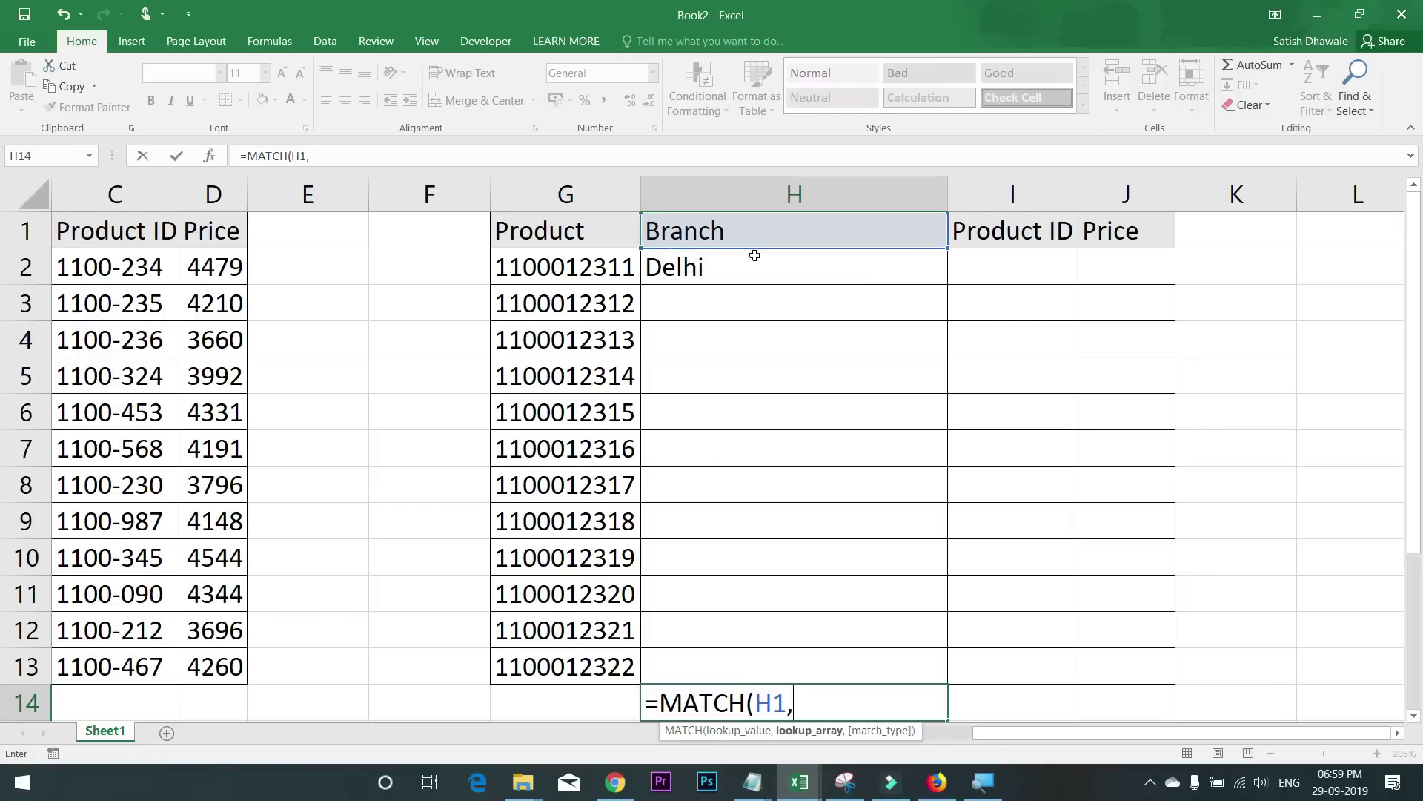
Step: Complete the MATCH formula in H14 with lookup array A1:D1 and match type 0, and enter it
{"action": "left_click_drag", "start_coordinate": [219, 242], "coordinate": [387, 234]}
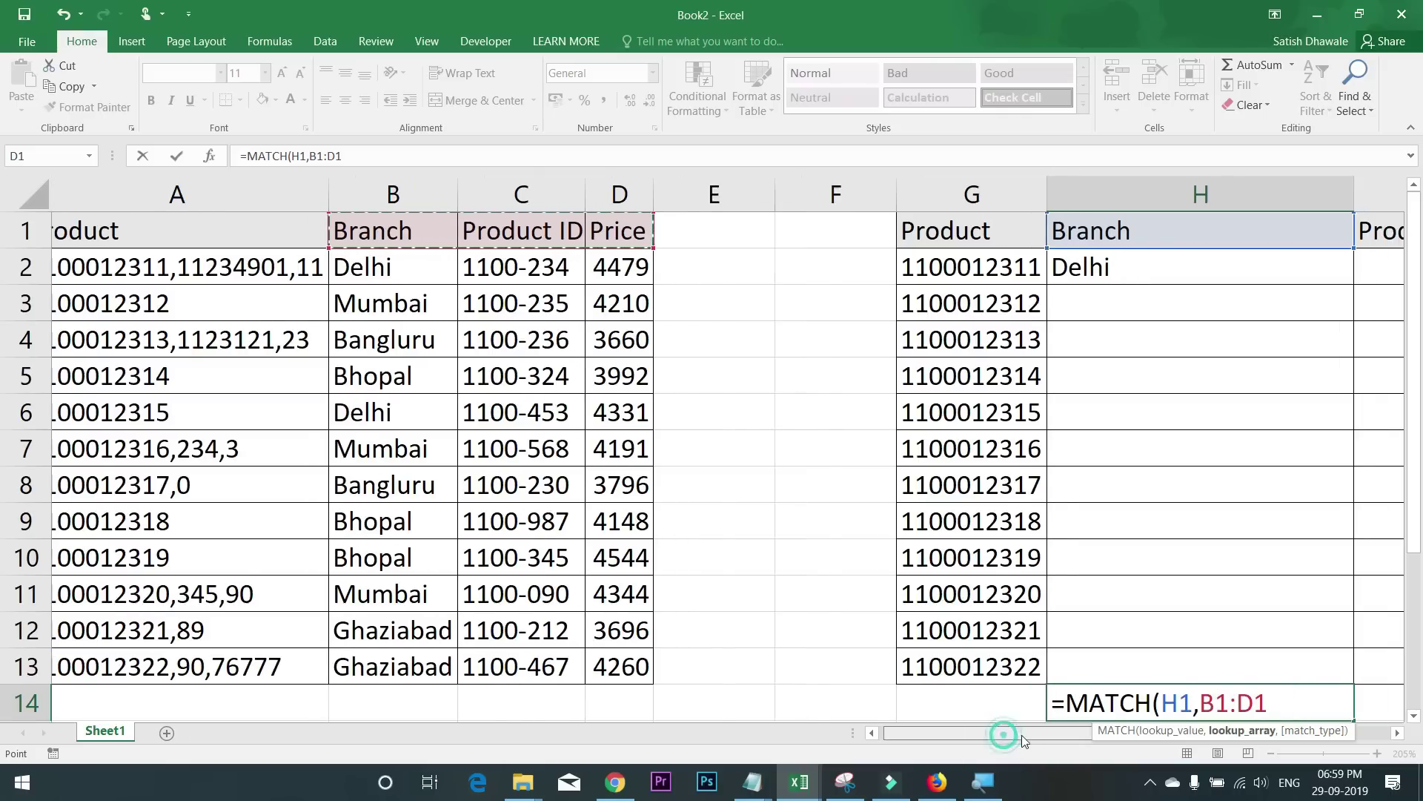
{"action": "left_click_drag", "start_coordinate": [84, 219], "coordinate": [634, 227]}
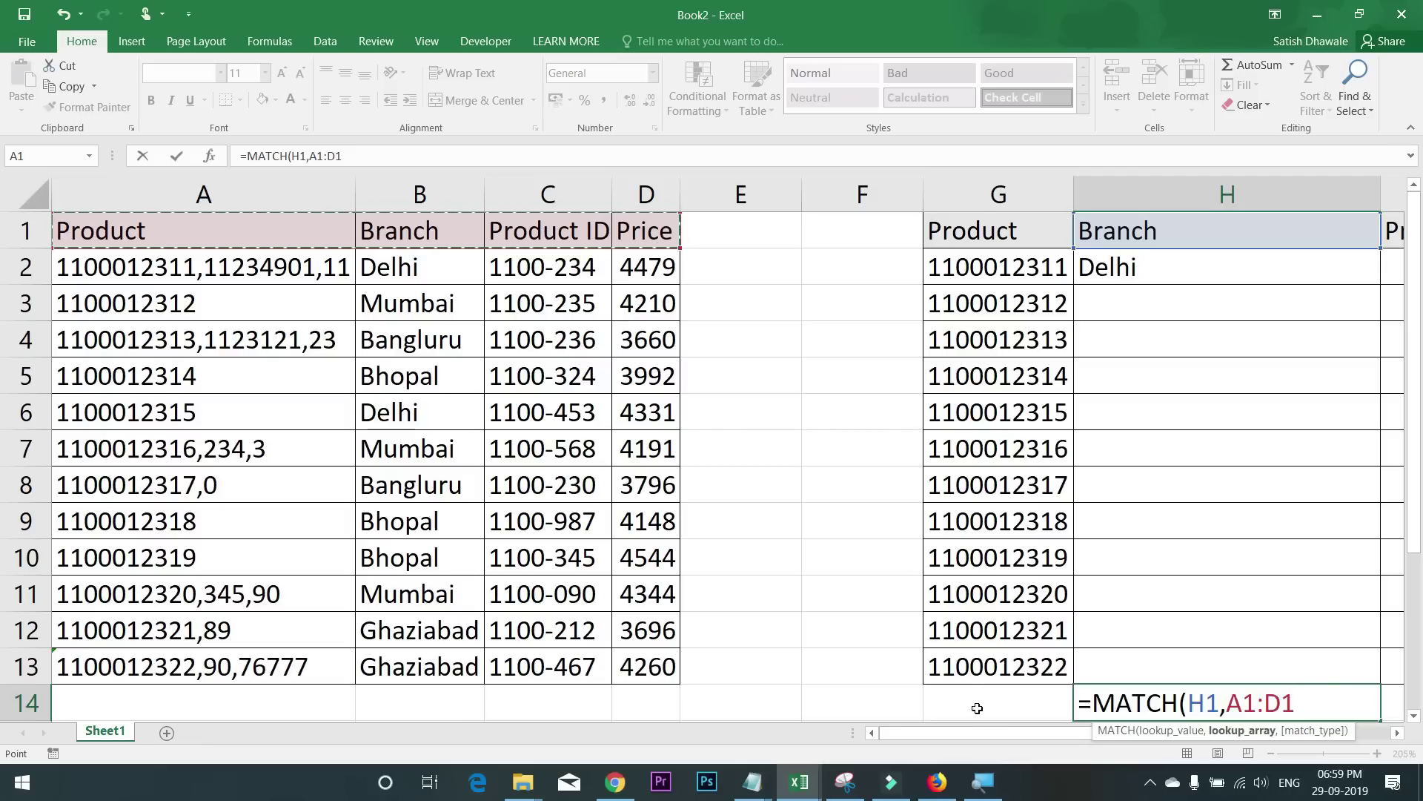
{"action": "left_click_drag", "start_coordinate": [1003, 734], "coordinate": [1090, 737]}
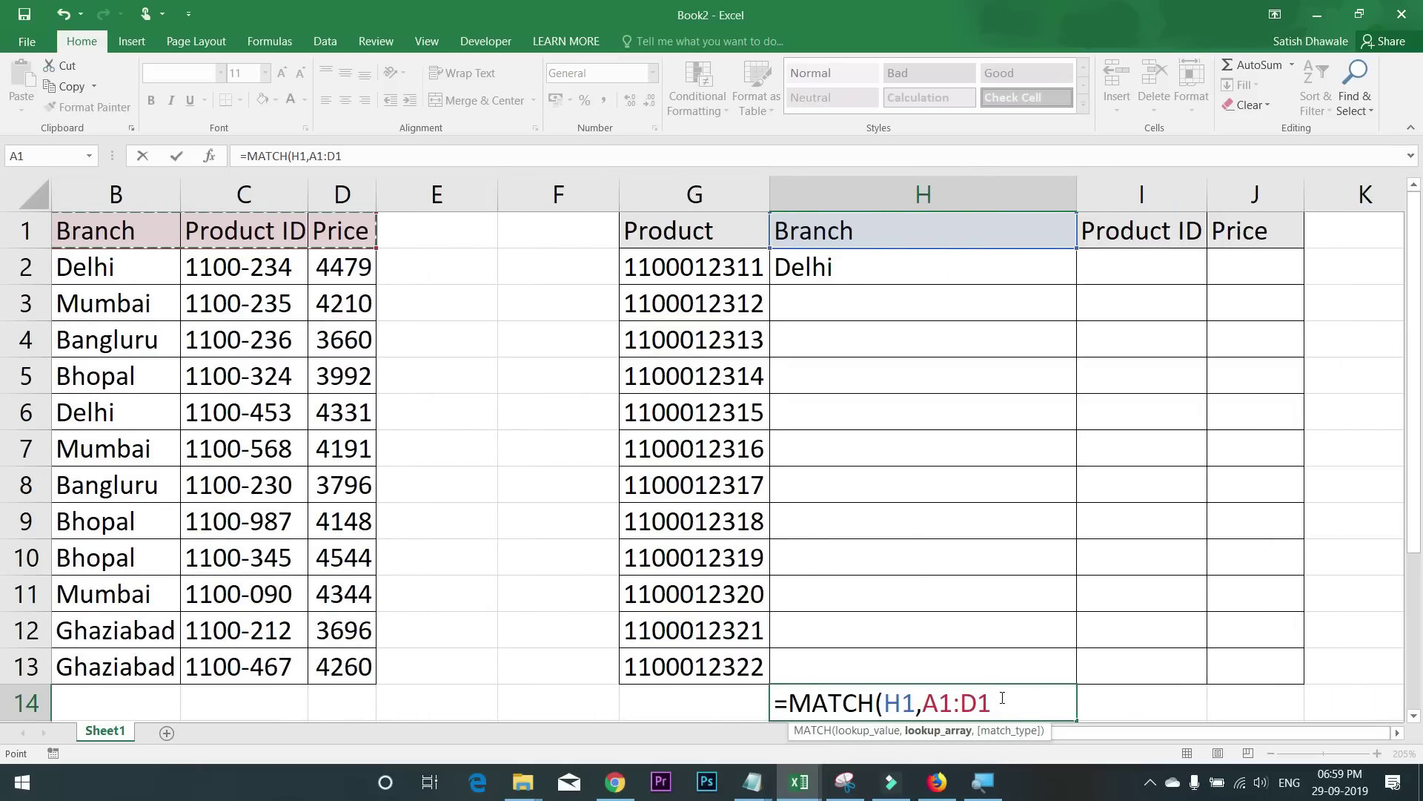
{"action": "type", "text": ","}
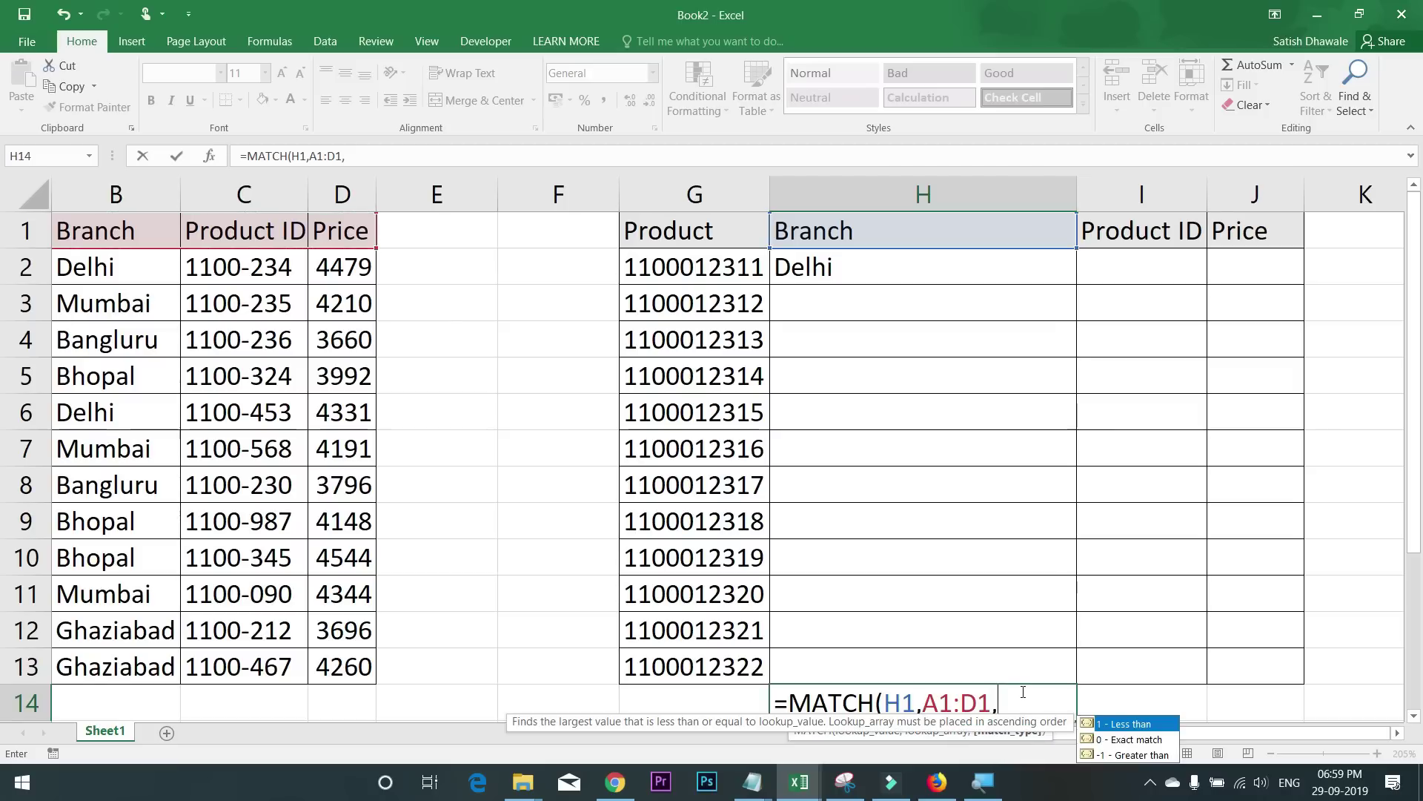
{"action": "type", "text": "0"}
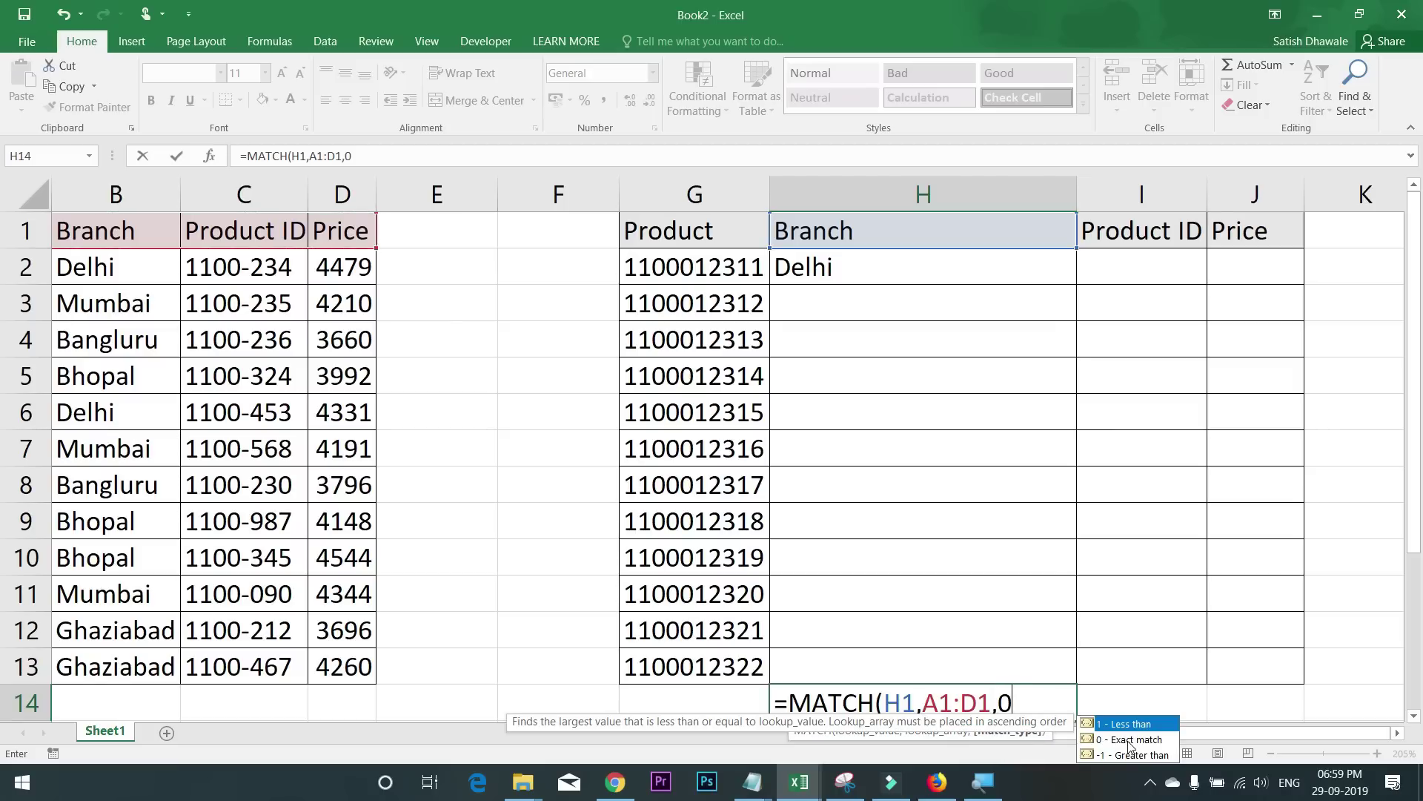
{"action": "type", "text": ")"}
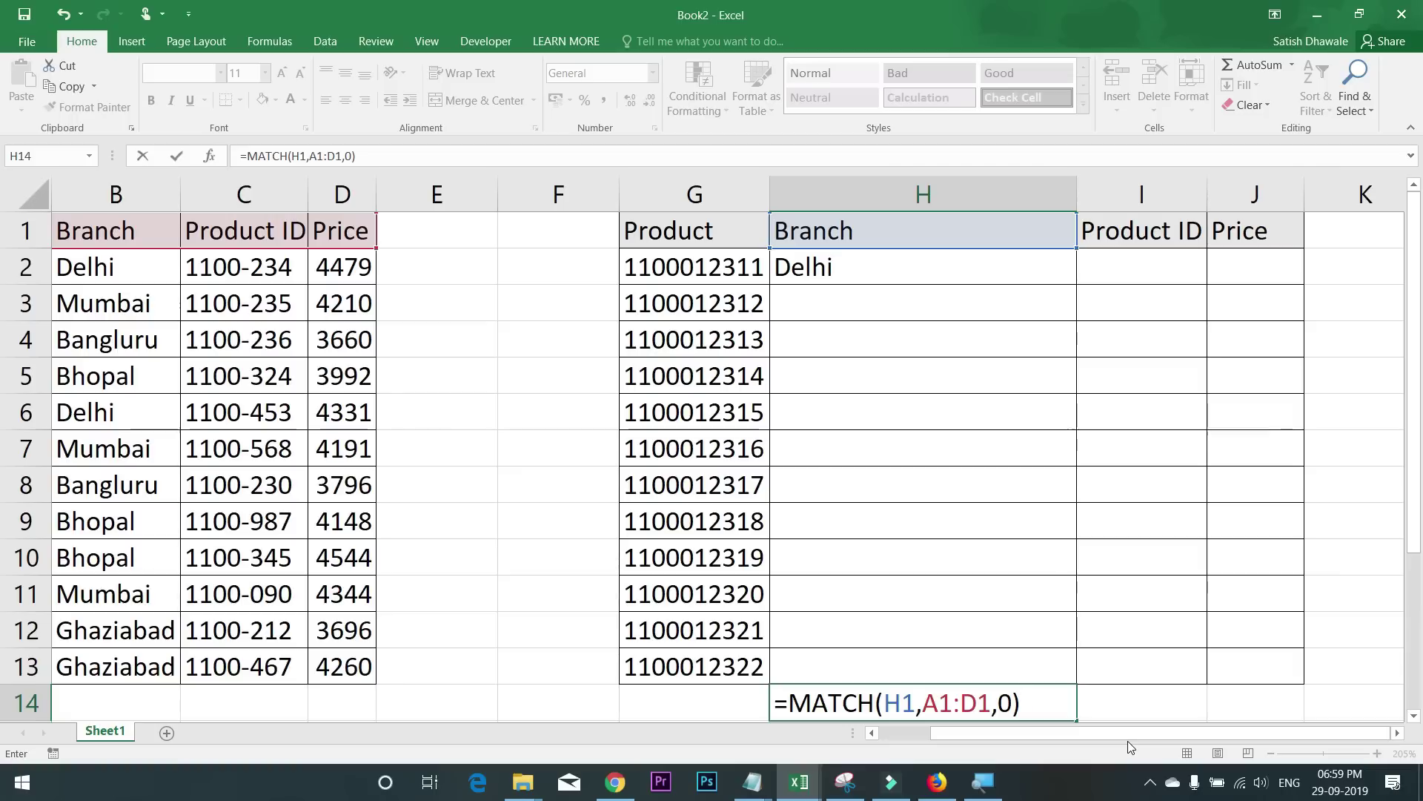
{"action": "key", "text": "Return"}
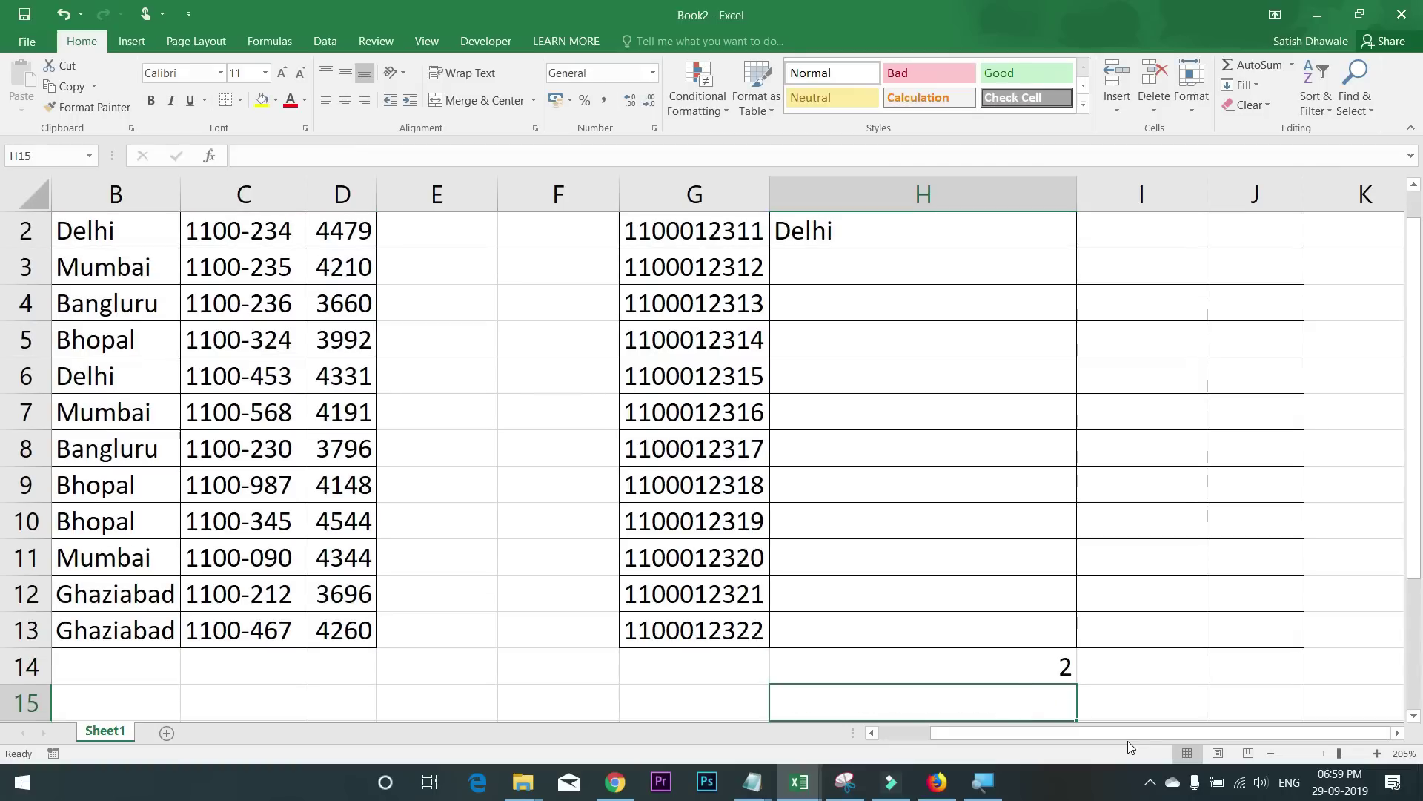
Step: Check the MATCH result in H14 against the position of Branch in the source headers A1:D1
{"action": "left_click", "coordinate": [1025, 662]}
{"action": "scroll", "coordinate": [398, 340], "scroll_direction": "up", "scroll_amount": 1}
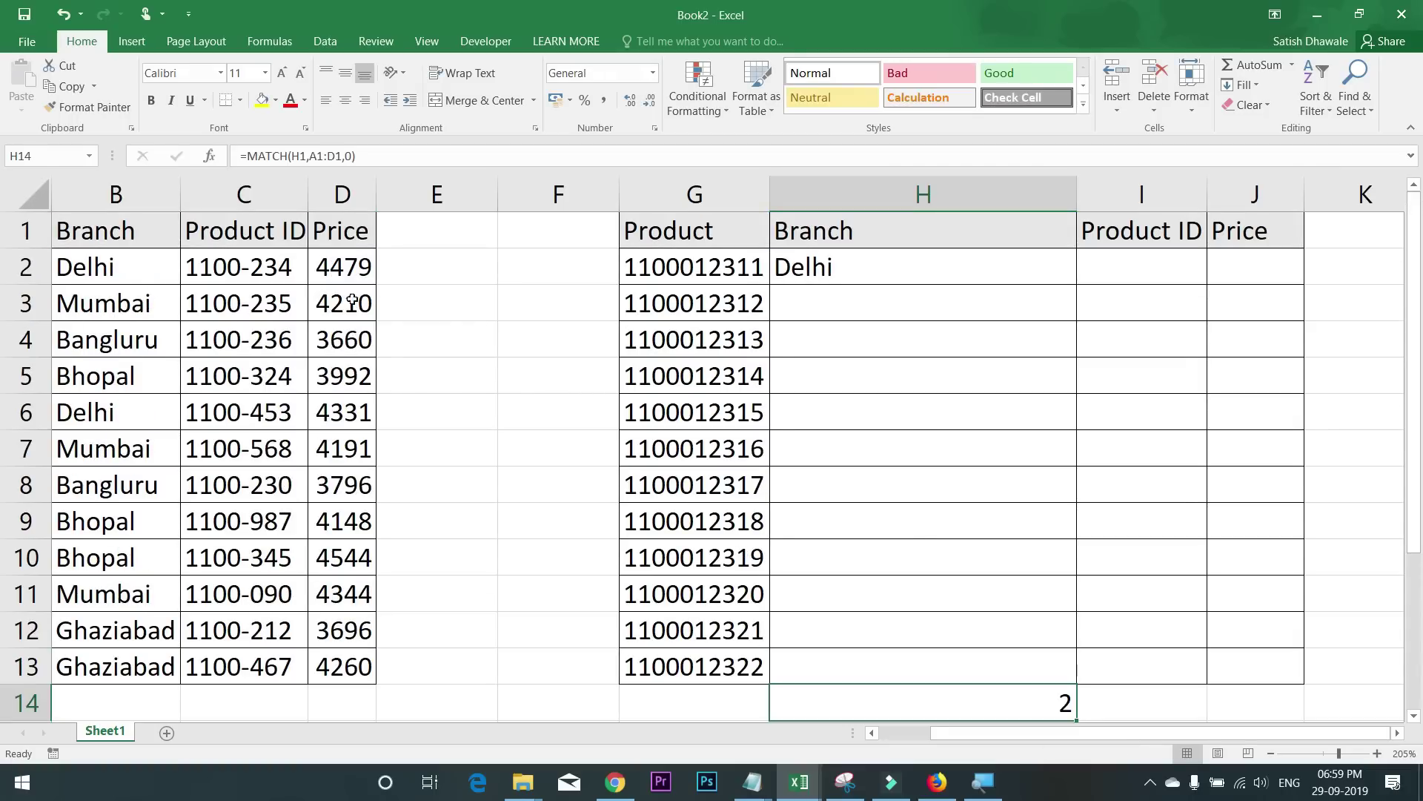
{"action": "left_click", "coordinate": [327, 226]}
{"action": "scroll", "coordinate": [204, 233], "scroll_direction": "left", "scroll_amount": 1}
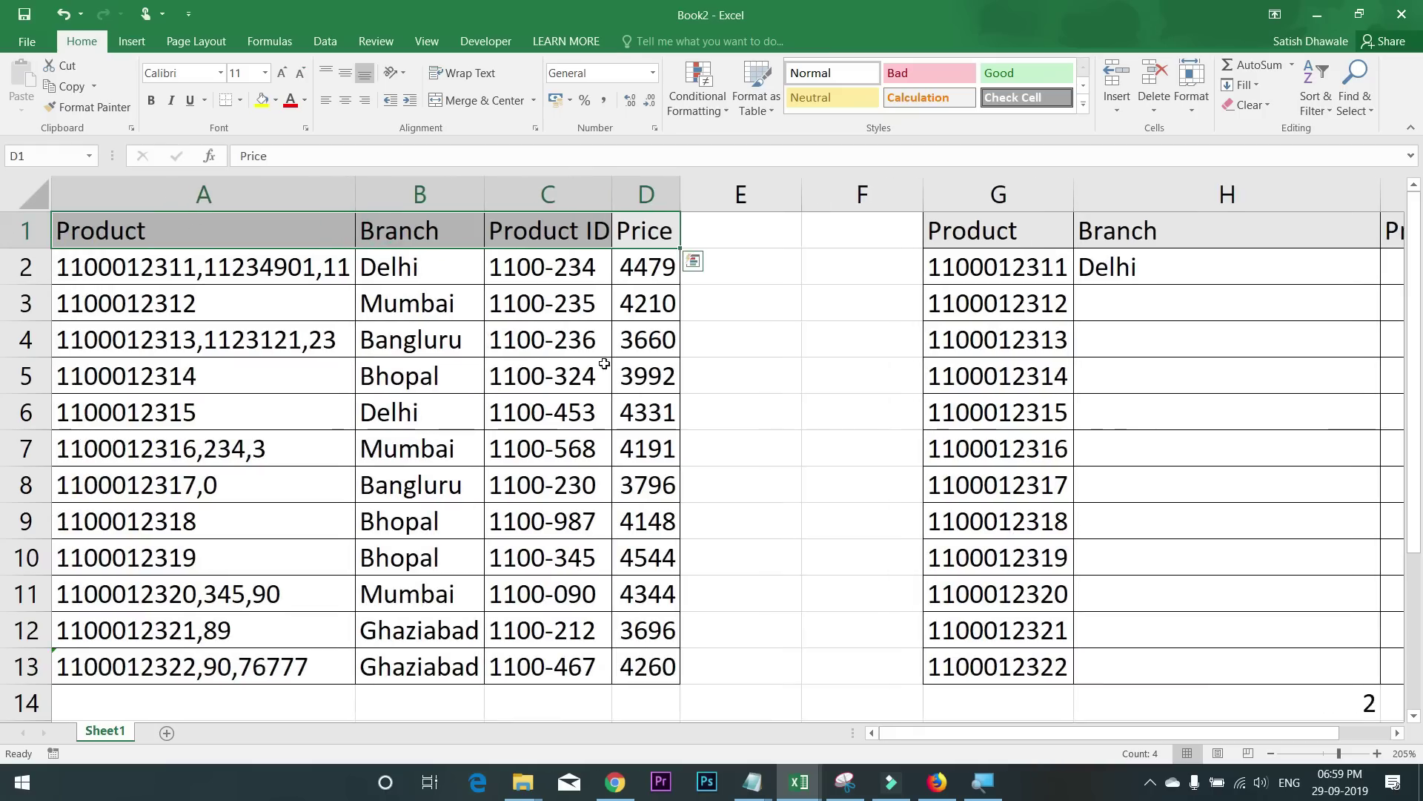
{"action": "left_click", "coordinate": [1308, 711]}
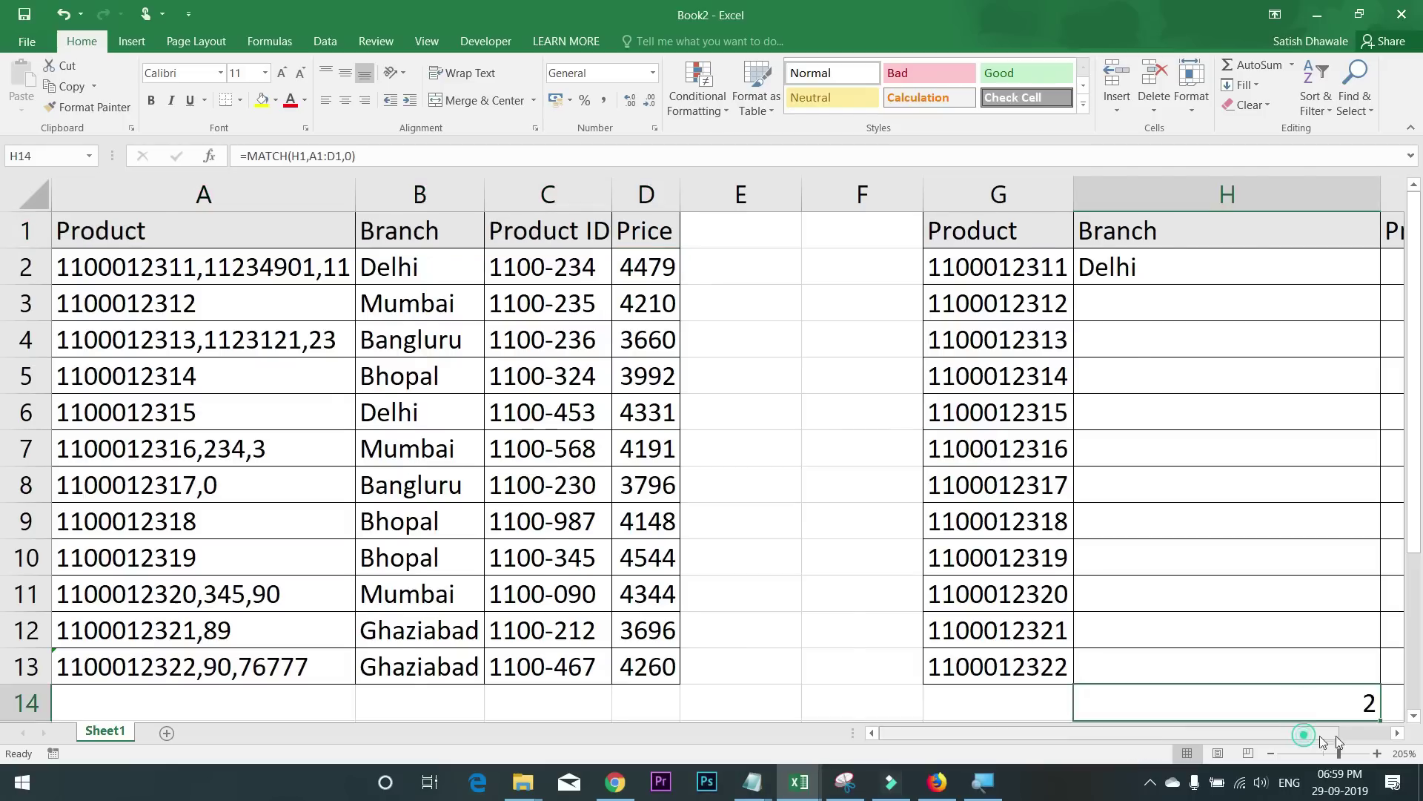
{"action": "left_click", "coordinate": [1396, 733]}
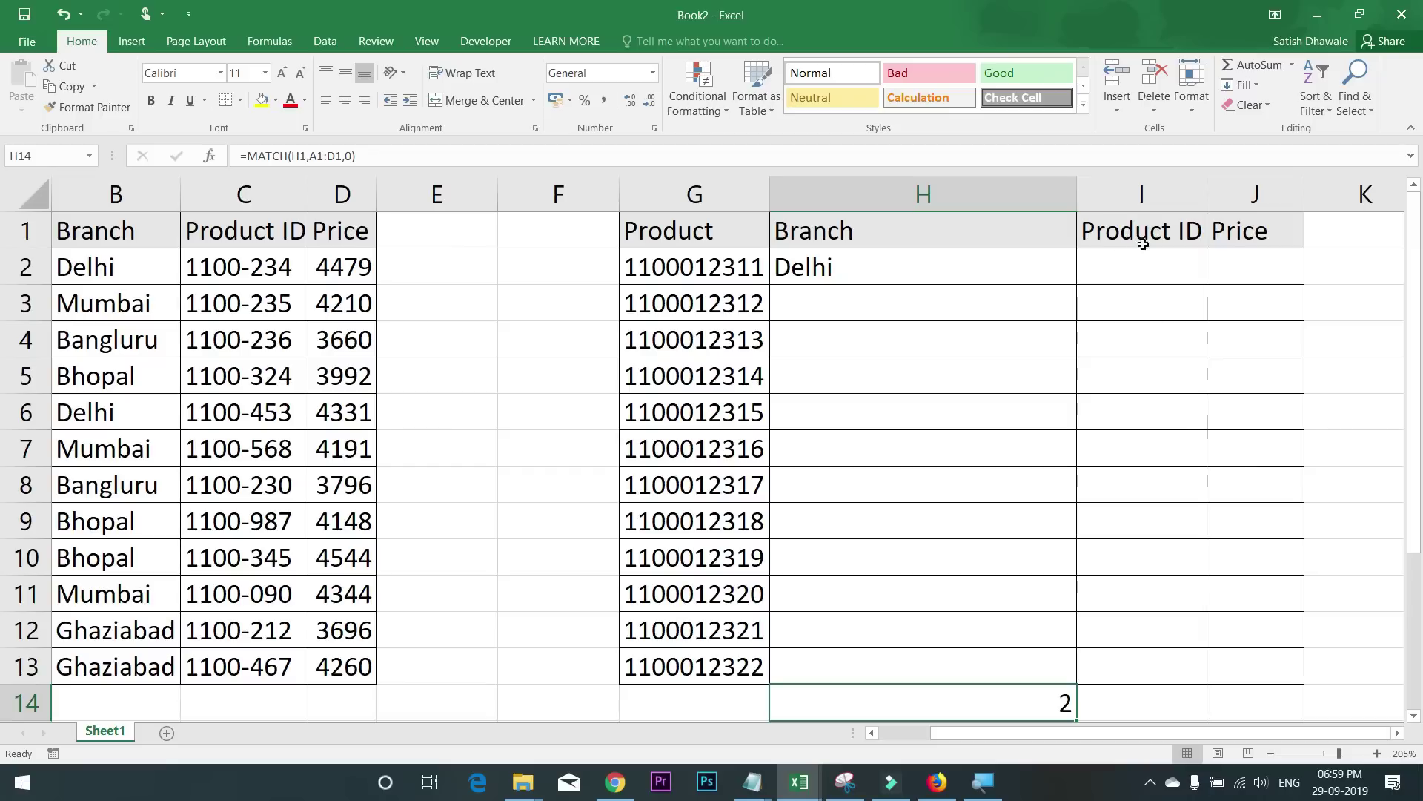
Step: Make the lookup array in H14's MATCH formula absolute as $A$1:$D$1
{"action": "double_click", "coordinate": [1023, 709]}
{"action": "left_click", "coordinate": [907, 703]}
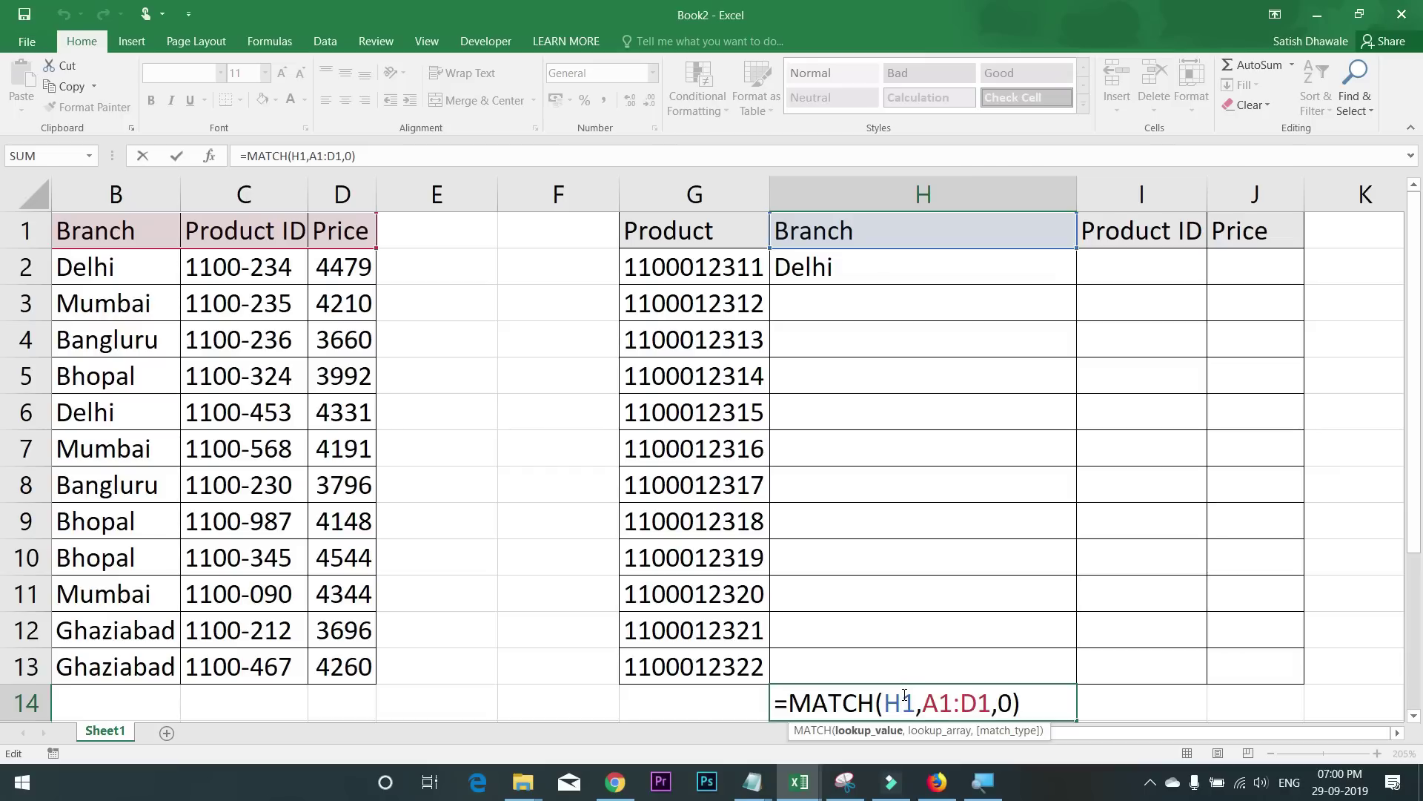
{"action": "left_click_drag", "start_coordinate": [992, 702], "coordinate": [929, 702]}
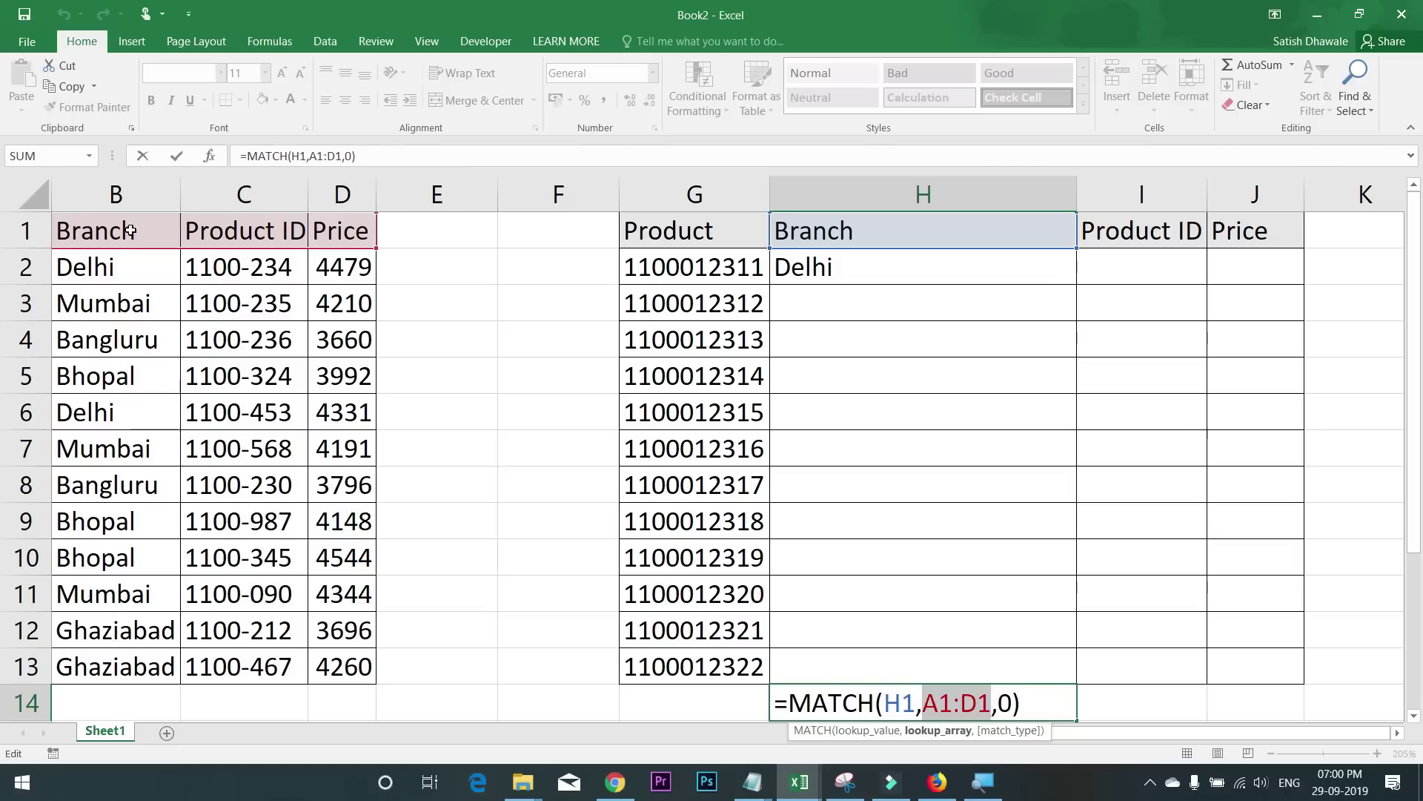
{"action": "left_click_drag", "start_coordinate": [1119, 736], "coordinate": [1001, 736]}
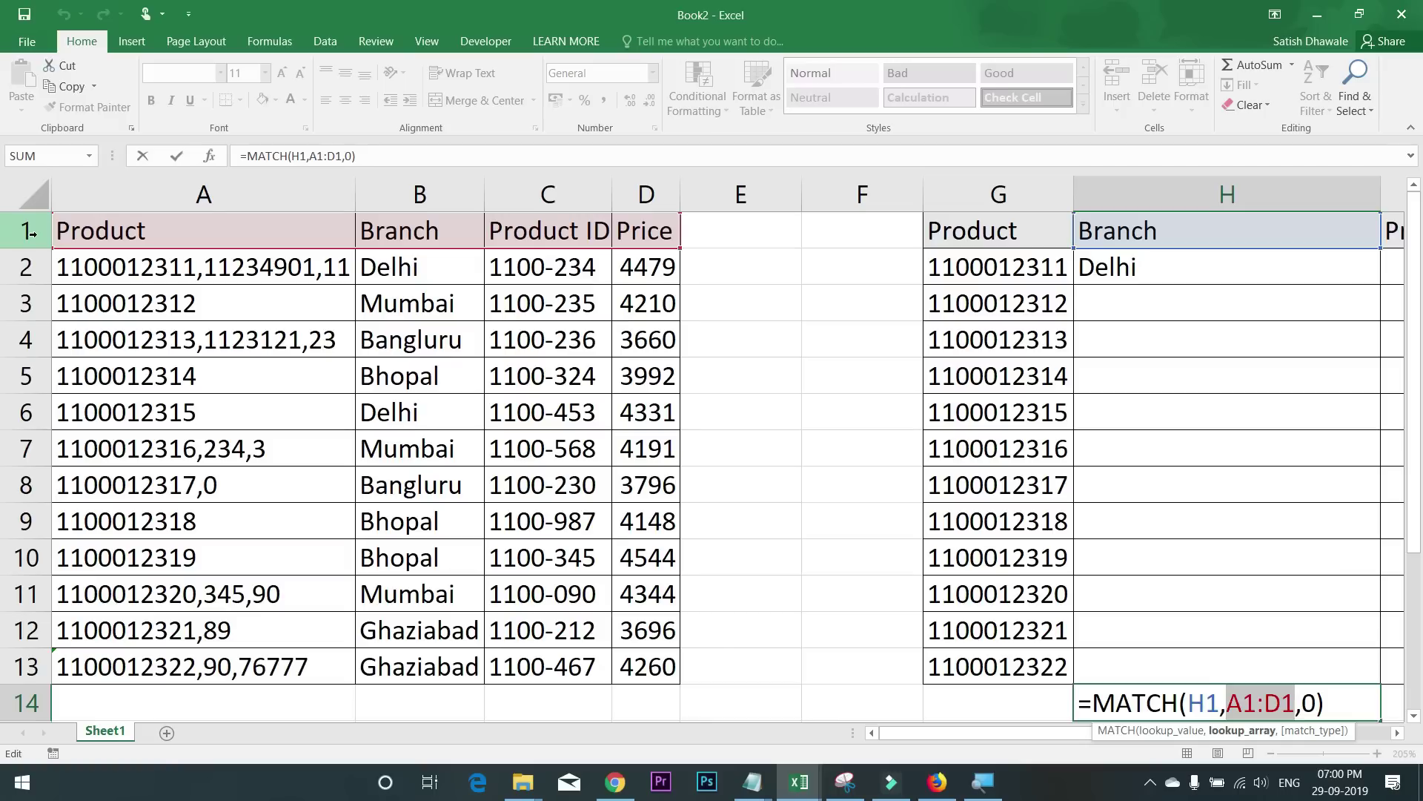
{"action": "key", "text": "F4"}
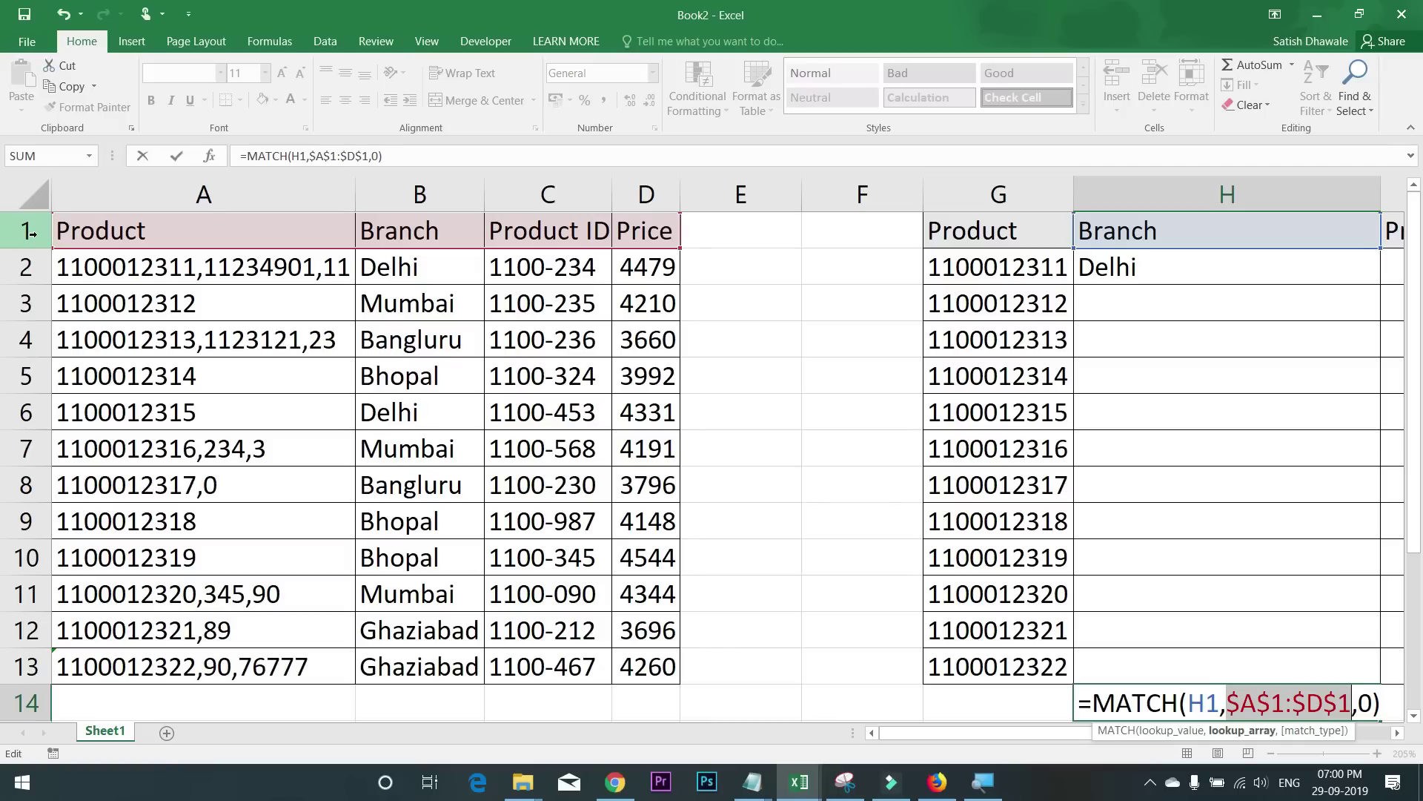
{"action": "left_click", "coordinate": [1397, 734]}
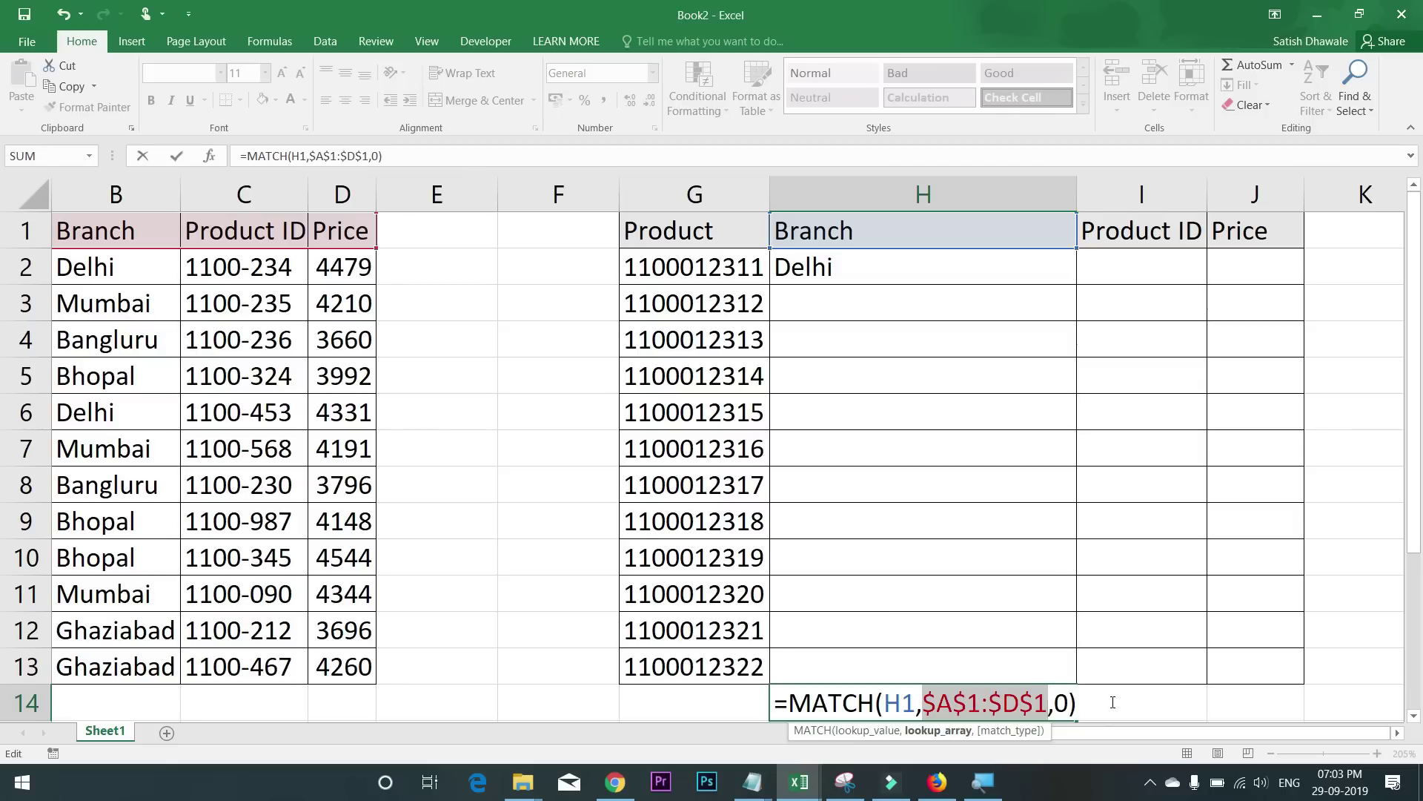
Step: Lock only the row of the lookup value in H14's MATCH formula as H$1 and enter the formula
{"action": "left_click", "coordinate": [903, 710]}
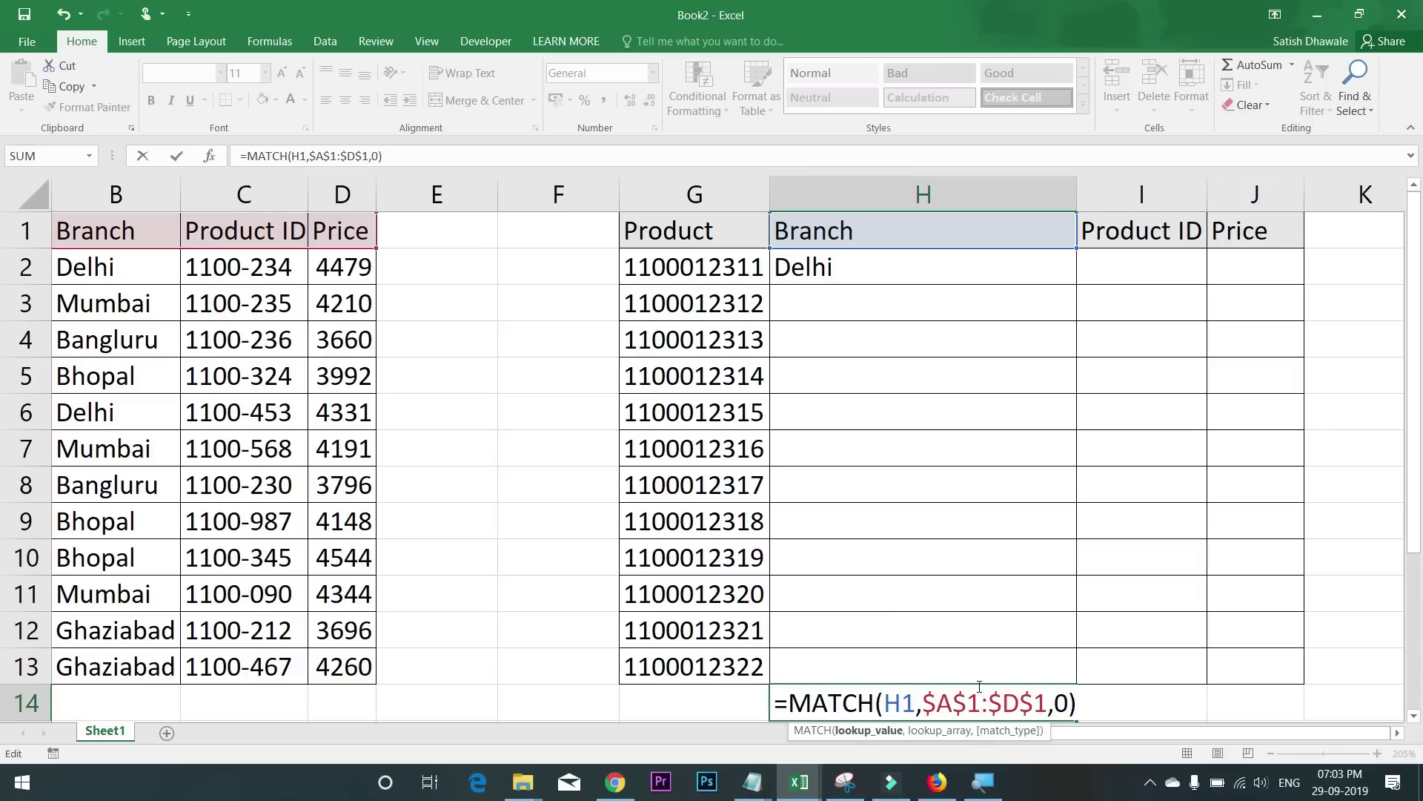
{"action": "type", "text": "$"}
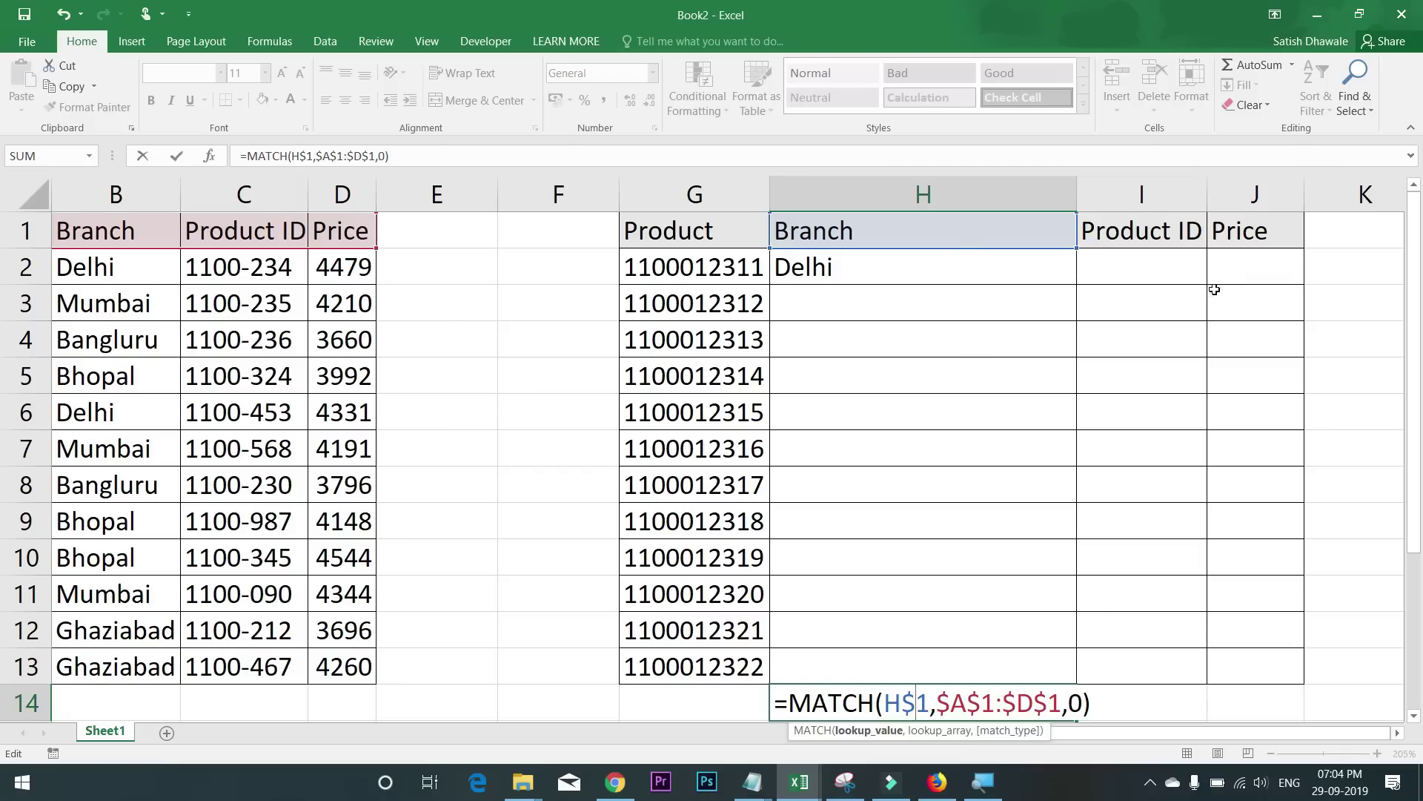
{"action": "key", "text": "Return"}
Step: Fill the MATCH formula from H14 across to J14 and check each resulting column index
{"action": "left_click", "coordinate": [958, 669]}
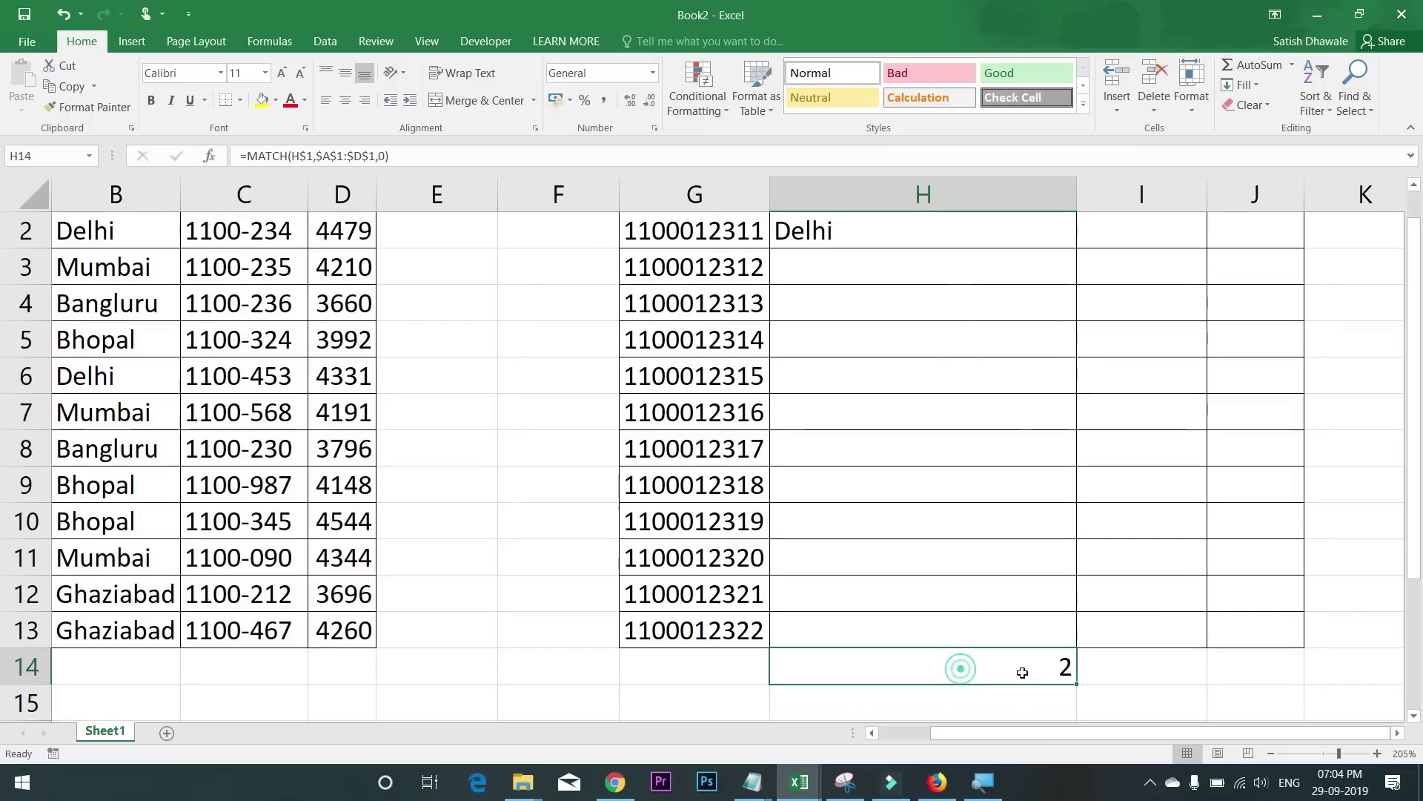
{"action": "left_click_drag", "start_coordinate": [1076, 686], "coordinate": [1269, 686]}
{"action": "left_click", "coordinate": [1061, 671]}
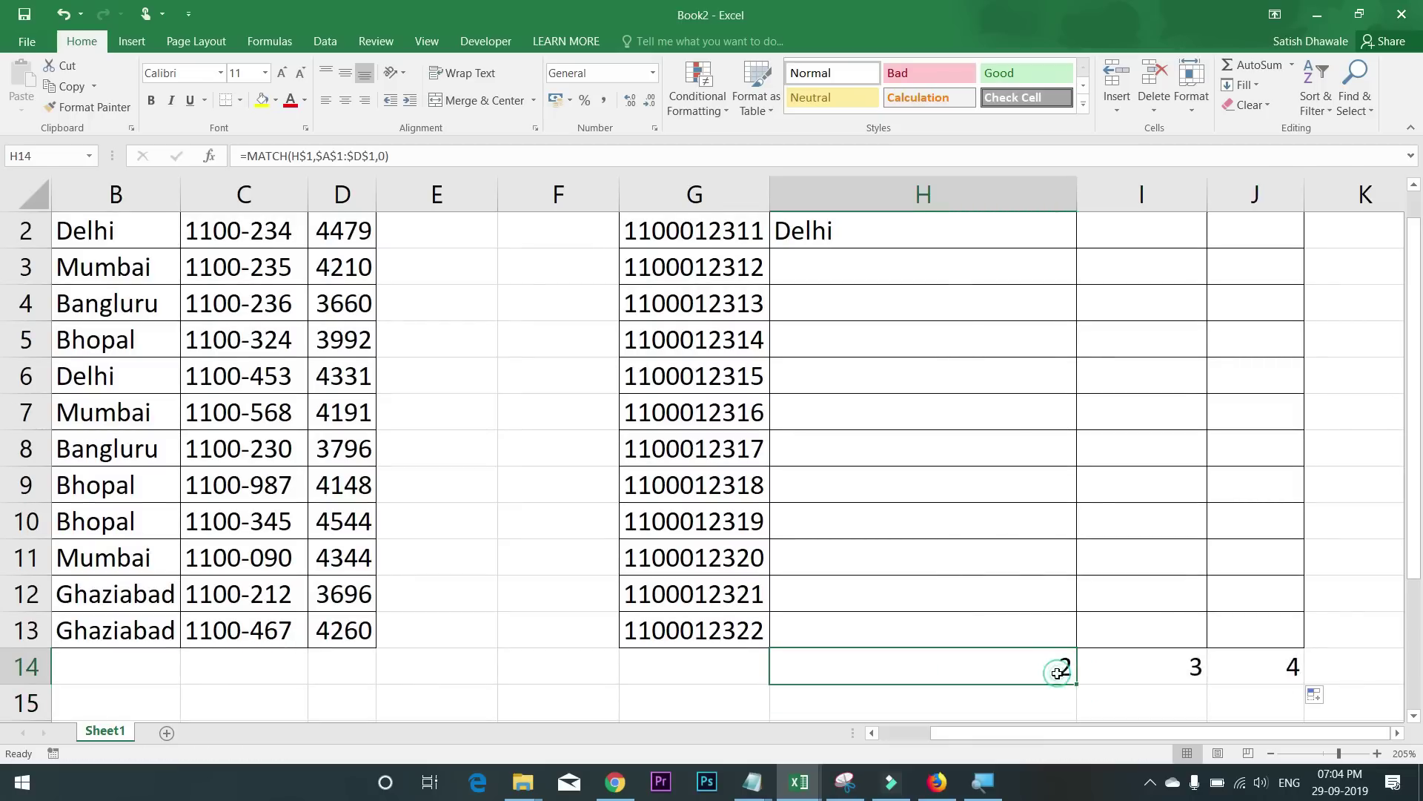
{"action": "left_click", "coordinate": [1127, 670]}
{"action": "left_click", "coordinate": [1235, 669]}
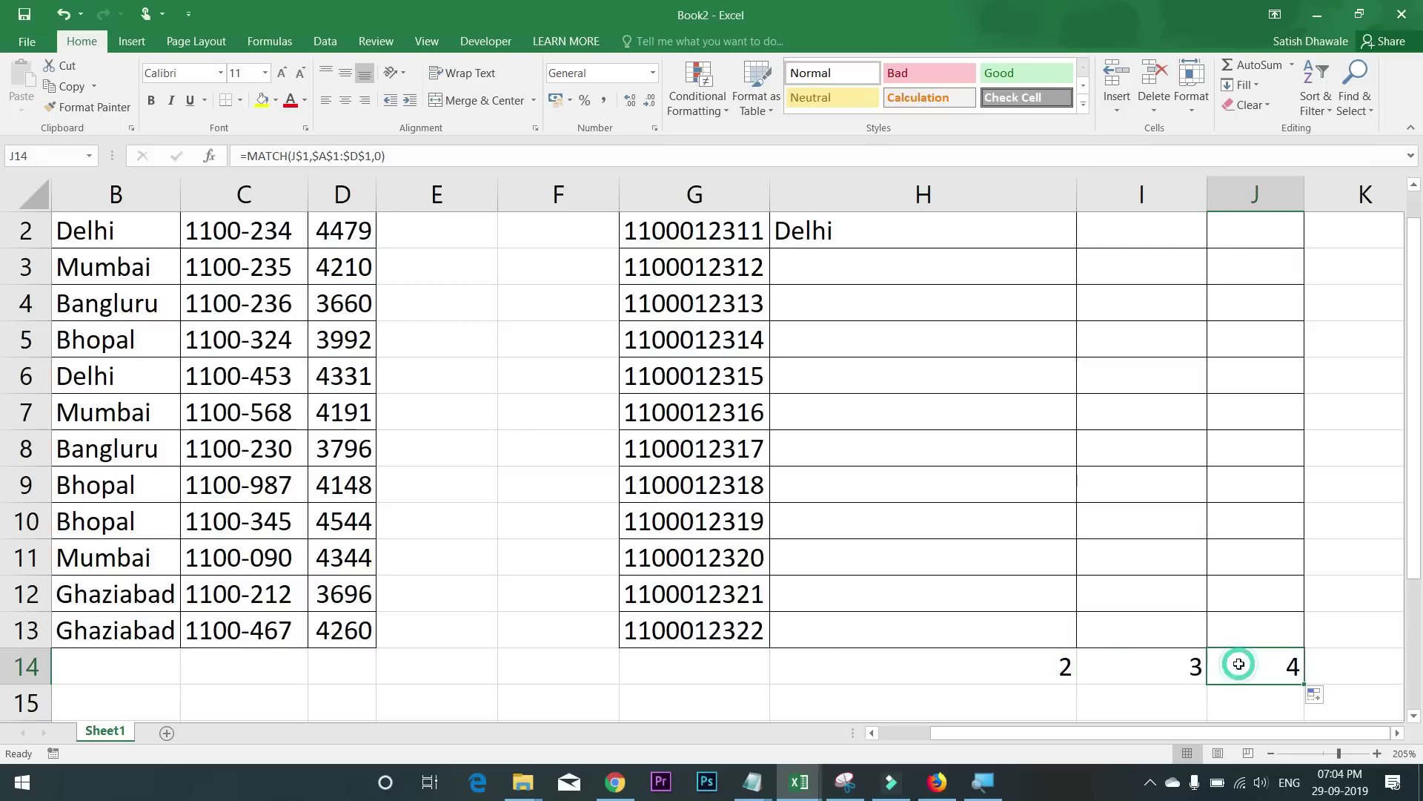
Step: Copy the MATCH(H$1,$A$1:$D$1,0) expression from H14 without its equals sign, leaving the cell's formula intact
{"action": "double_click", "coordinate": [1032, 672]}
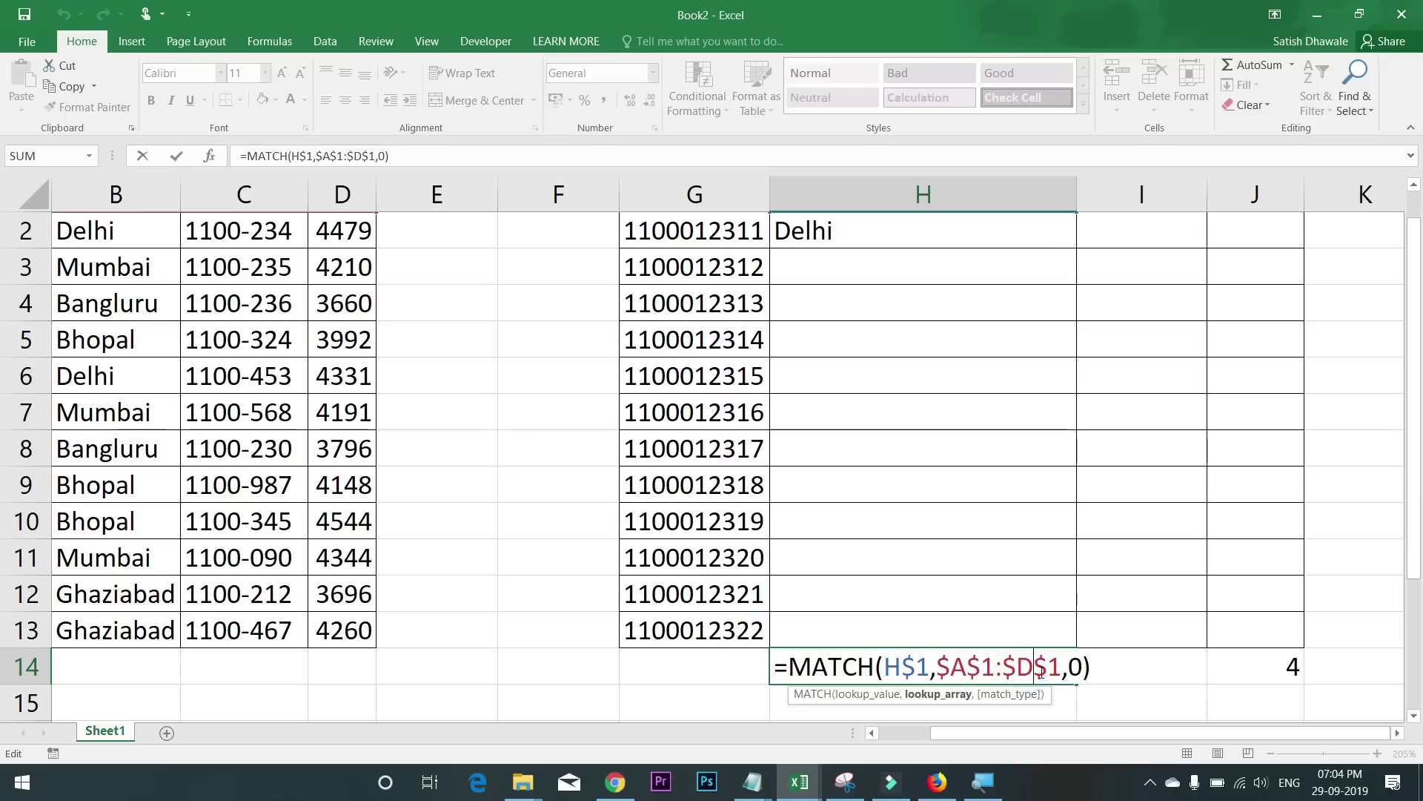
{"action": "left_click_drag", "start_coordinate": [1092, 668], "coordinate": [783, 675]}
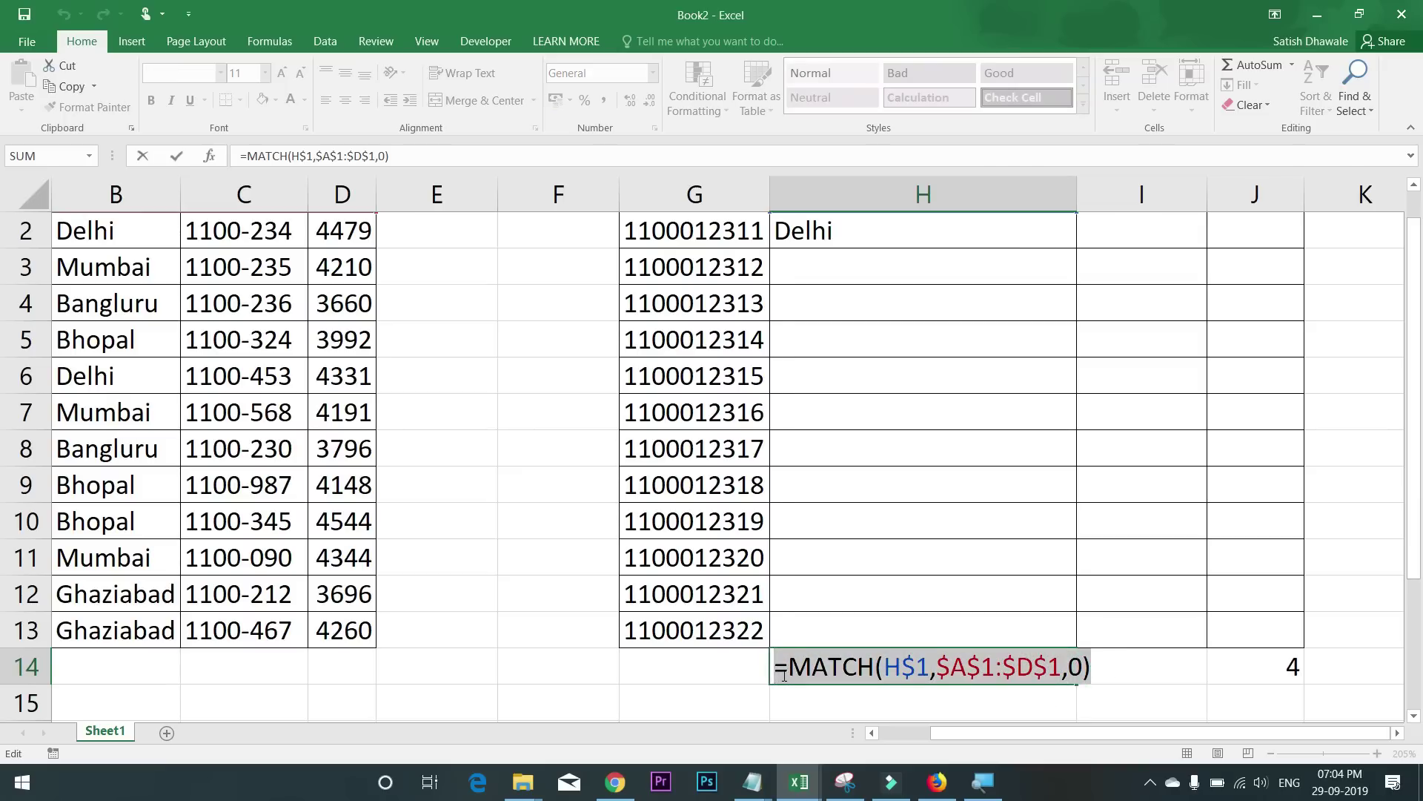
{"action": "left_click", "coordinate": [785, 675]}
{"action": "left_click_drag", "start_coordinate": [788, 673], "coordinate": [1090, 672]}
{"action": "key", "text": "ctrl+c"}
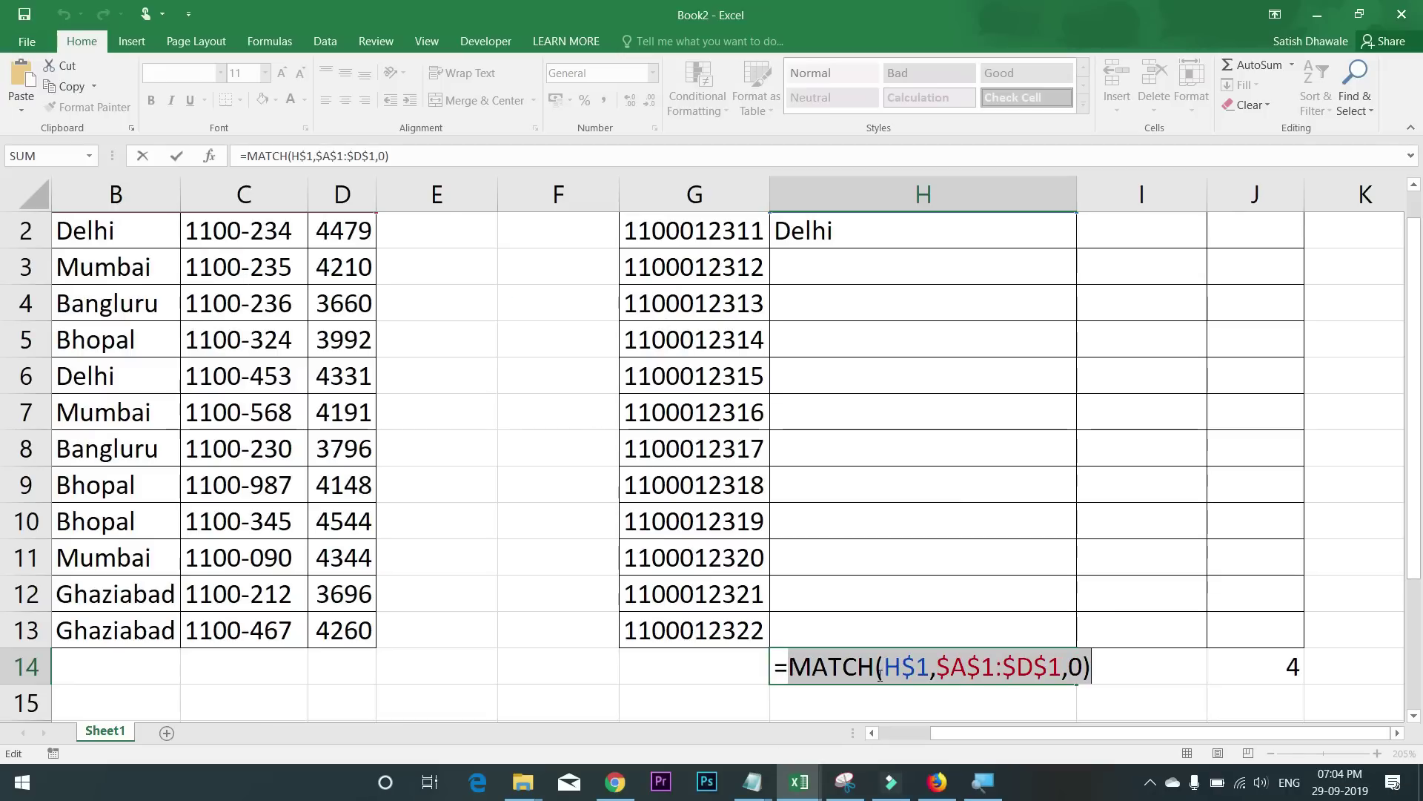
{"action": "key", "text": "Escape"}
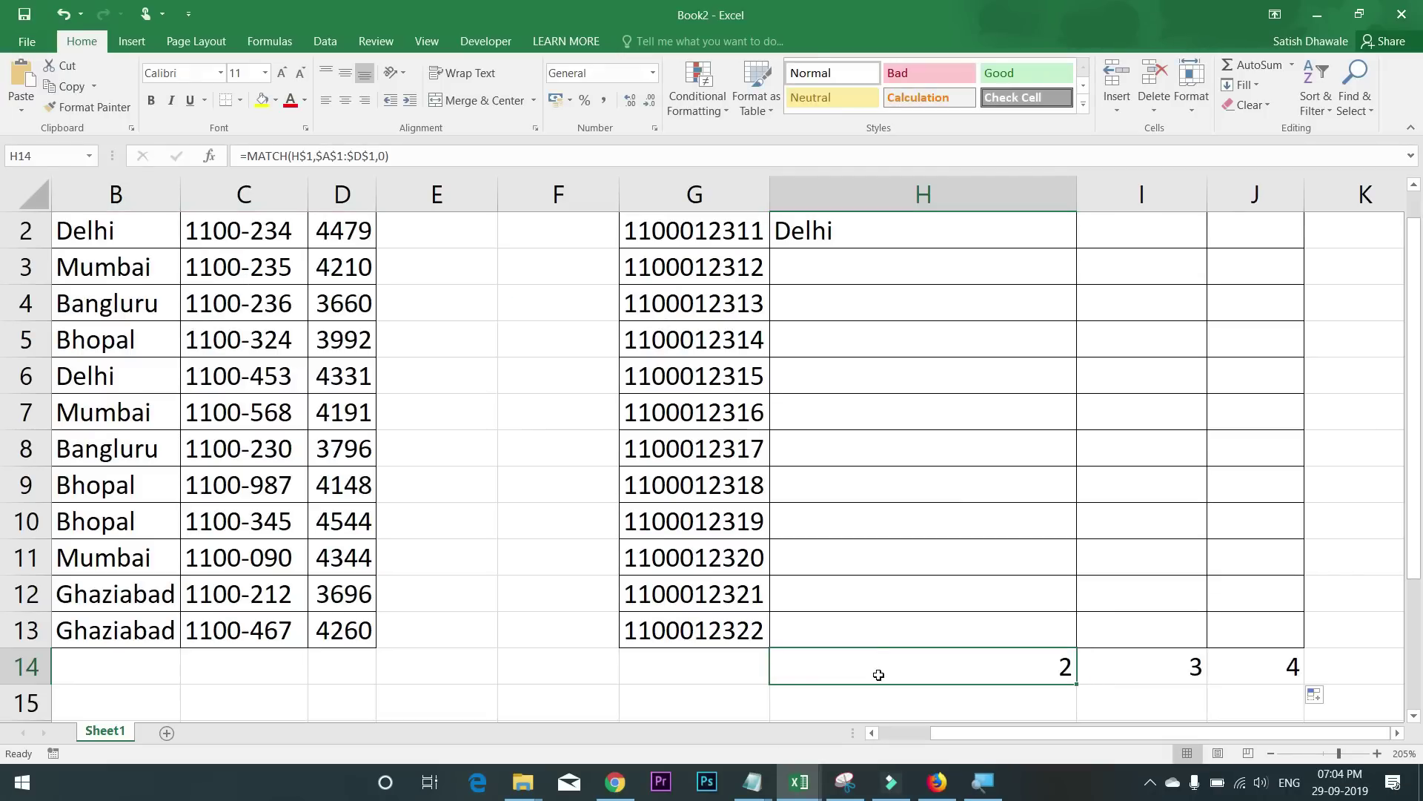
Step: Replace the column index 2 in H2's VLOOKUP formula with the copied MATCH(H$1,$A$1:$D$1,0) expression
{"action": "scroll", "coordinate": [867, 445], "scroll_direction": "up", "scroll_amount": 1}
{"action": "double_click", "coordinate": [880, 267]}
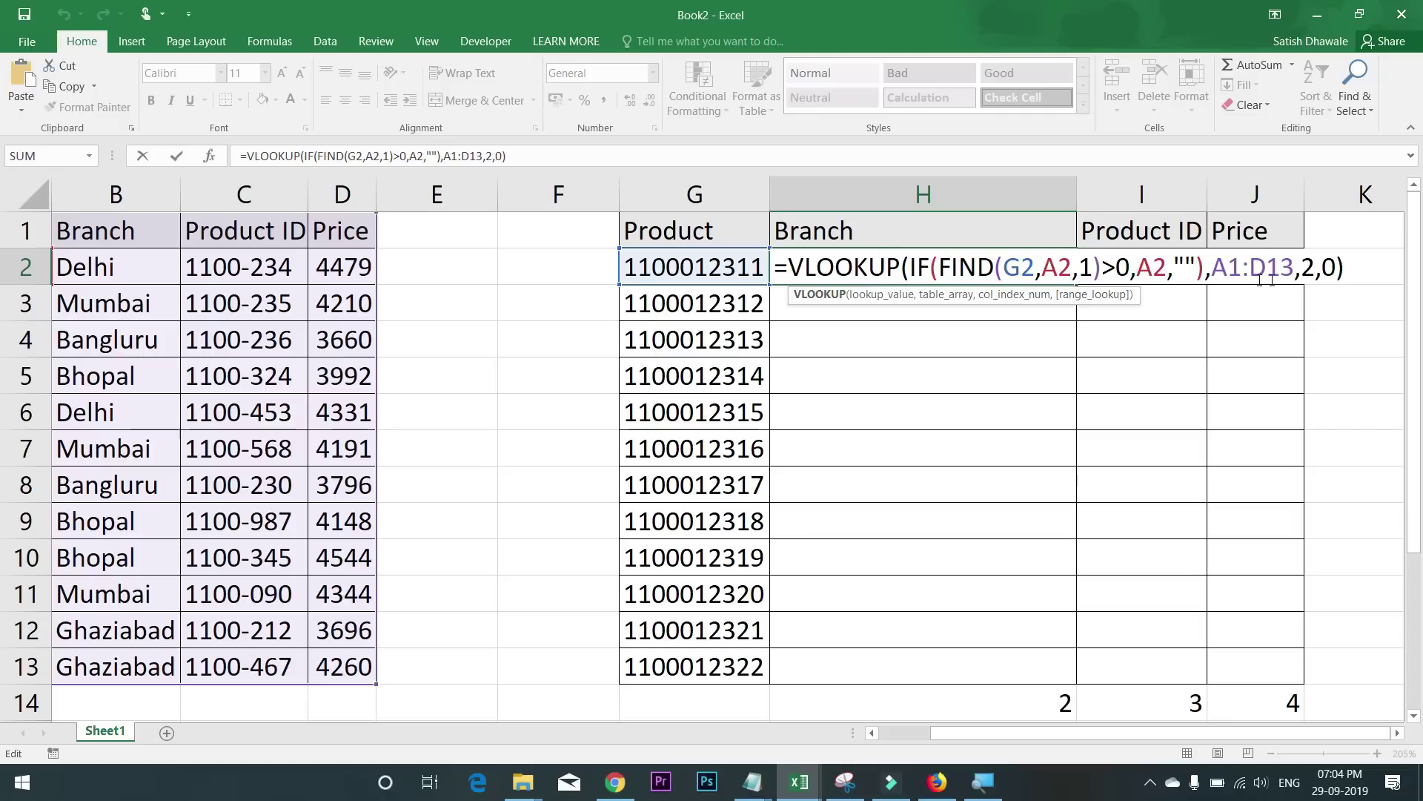
{"action": "double_click", "coordinate": [1308, 267]}
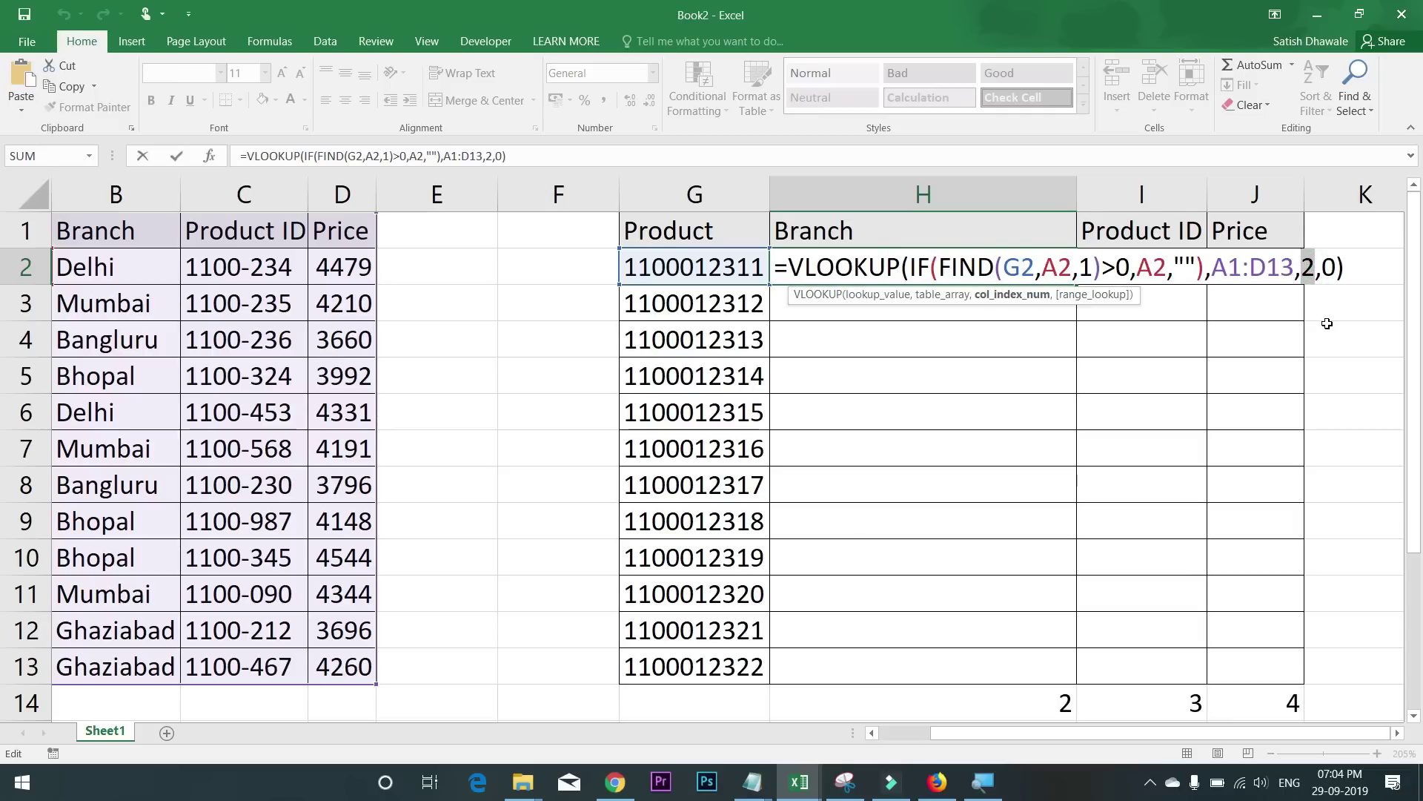
{"action": "key", "text": "ctrl+v"}
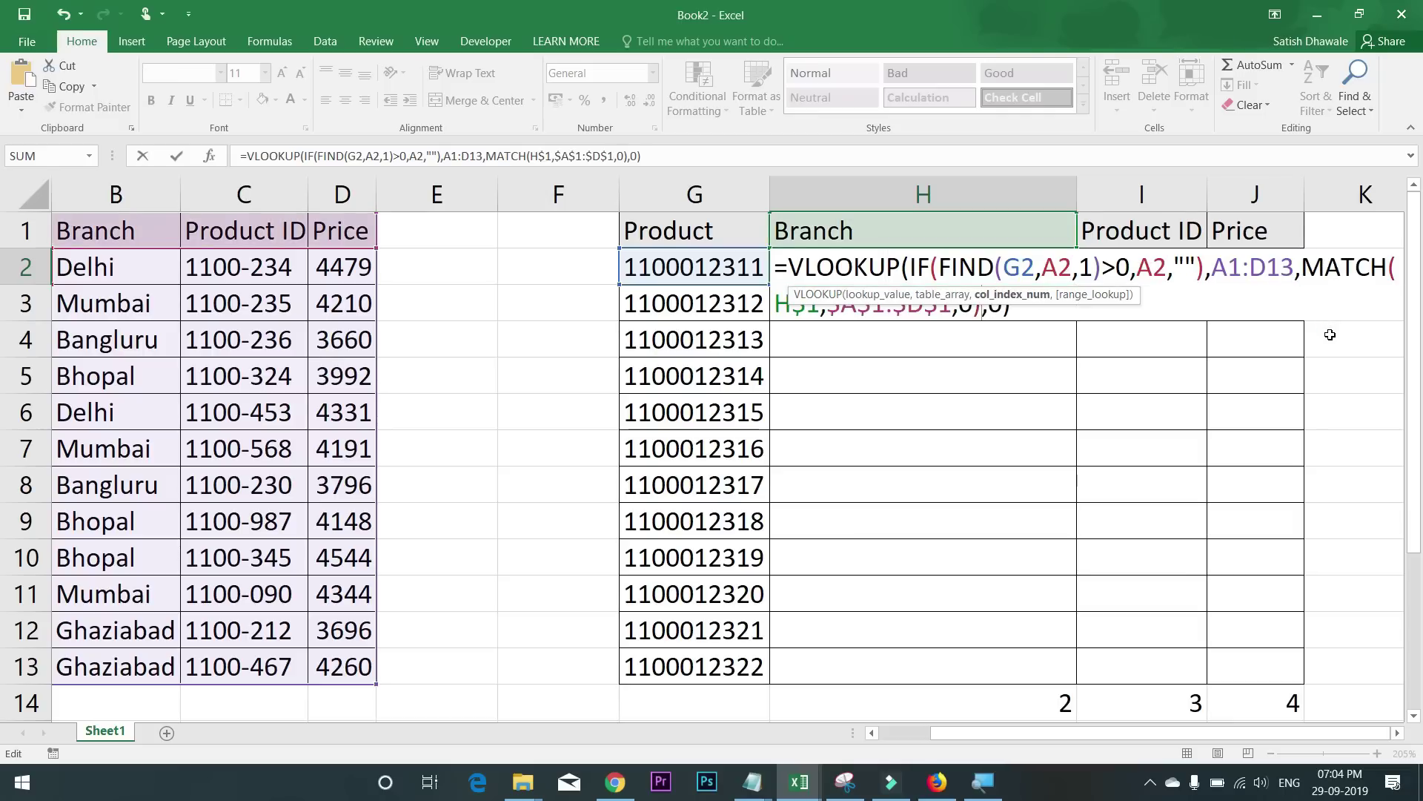
Step: Lock the column of FIND's search text in H2's VLOOKUP formula by changing the reference to $G2
{"action": "left_click", "coordinate": [1398, 732]}
{"action": "left_click", "coordinate": [1398, 733]}
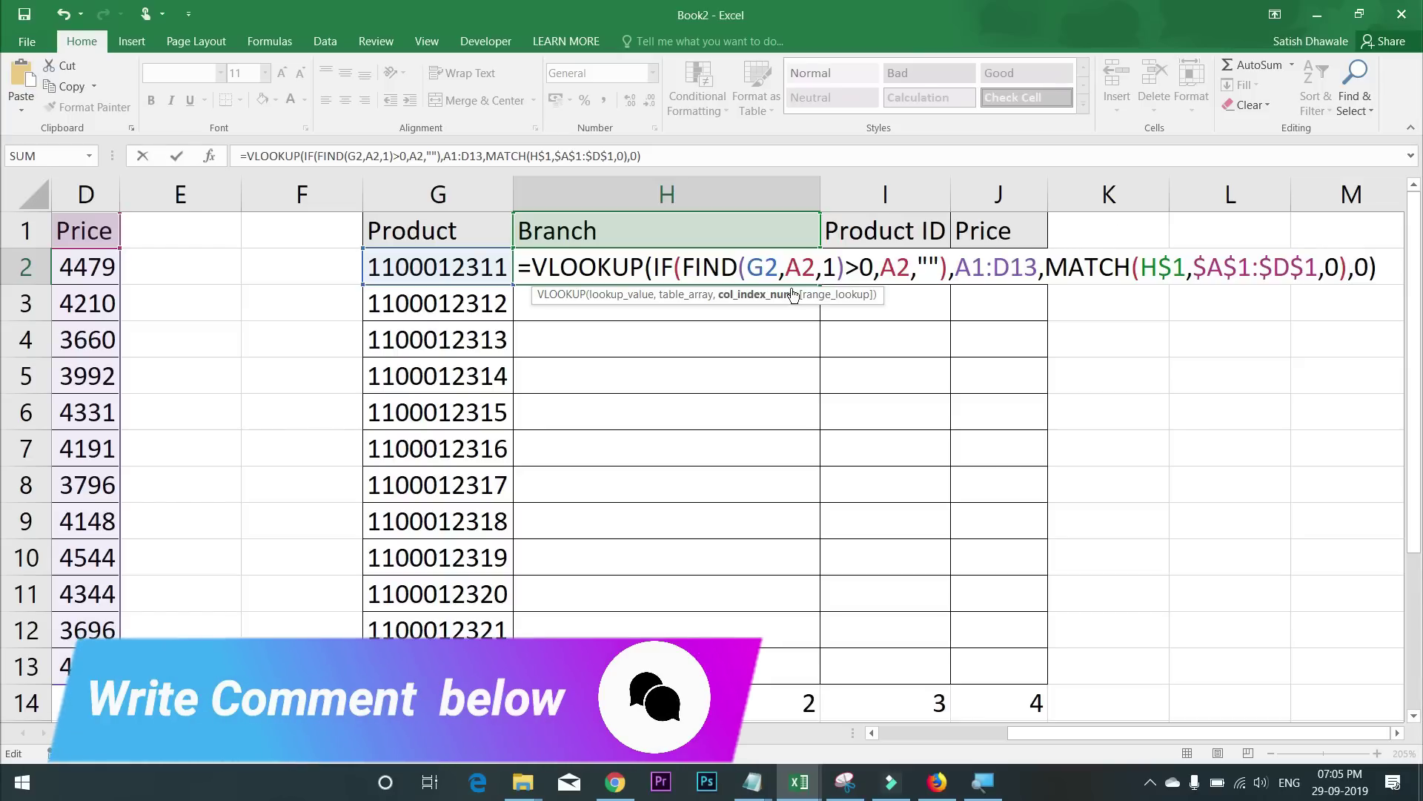
{"action": "left_click_drag", "start_coordinate": [746, 267], "coordinate": [938, 266]}
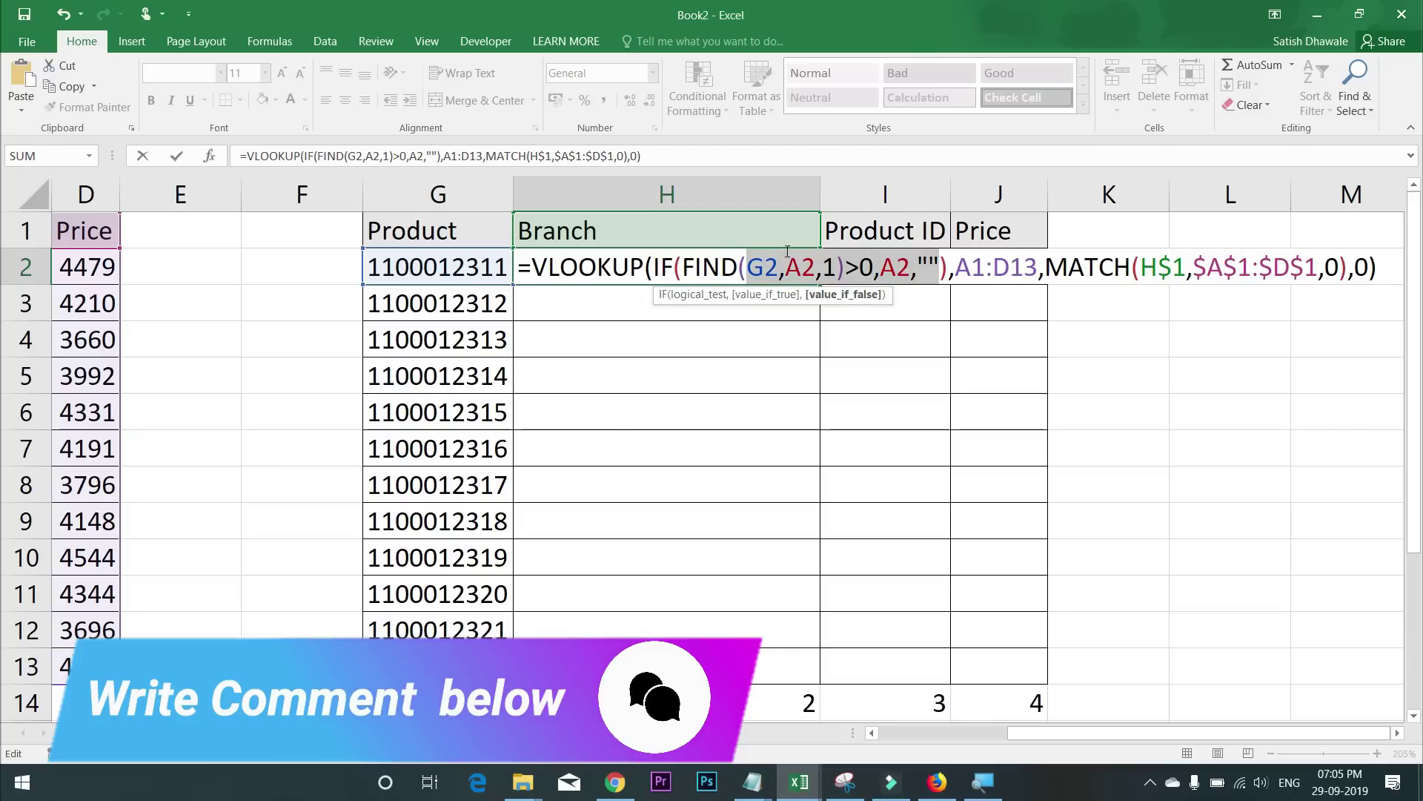
{"action": "left_click", "coordinate": [768, 267]}
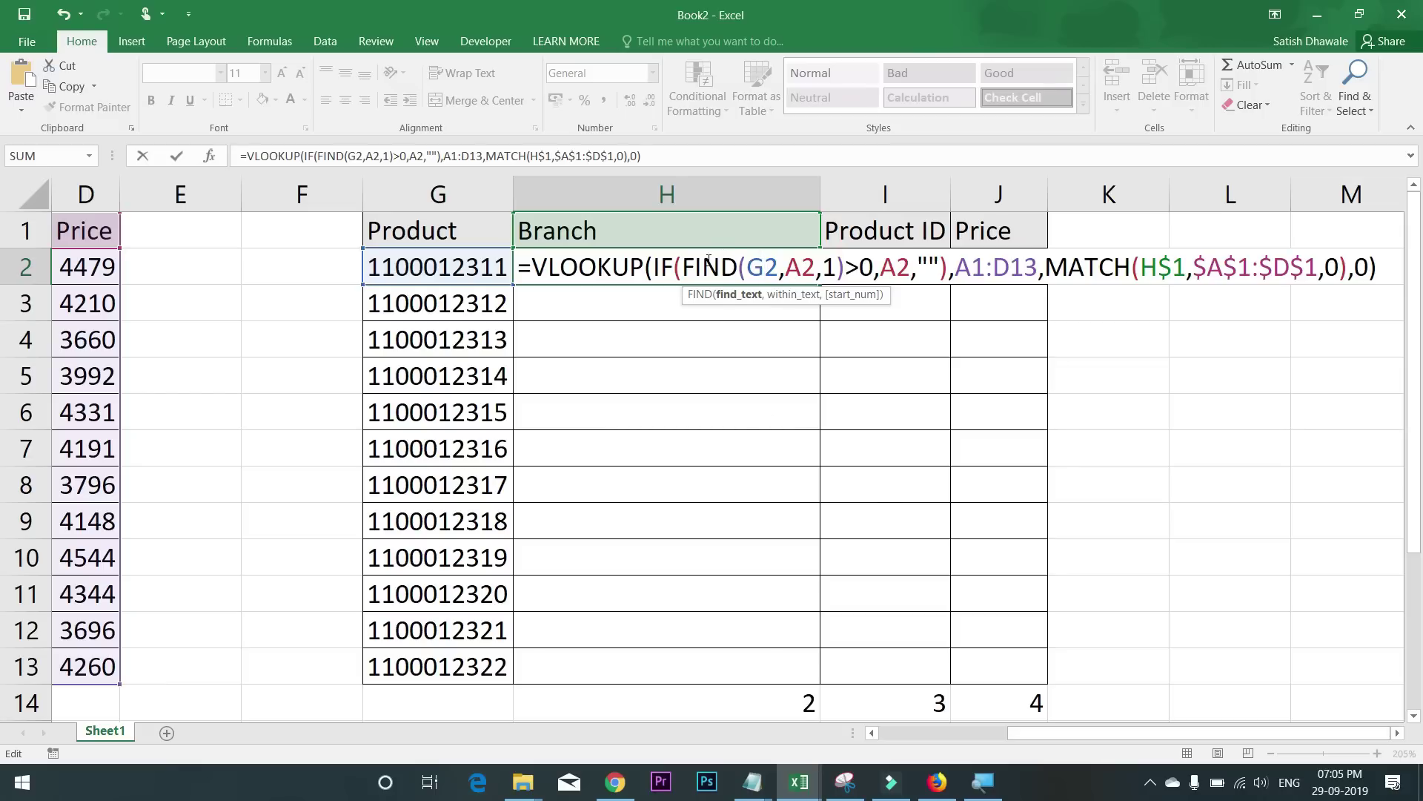
{"action": "left_click_drag", "start_coordinate": [746, 267], "coordinate": [776, 268]}
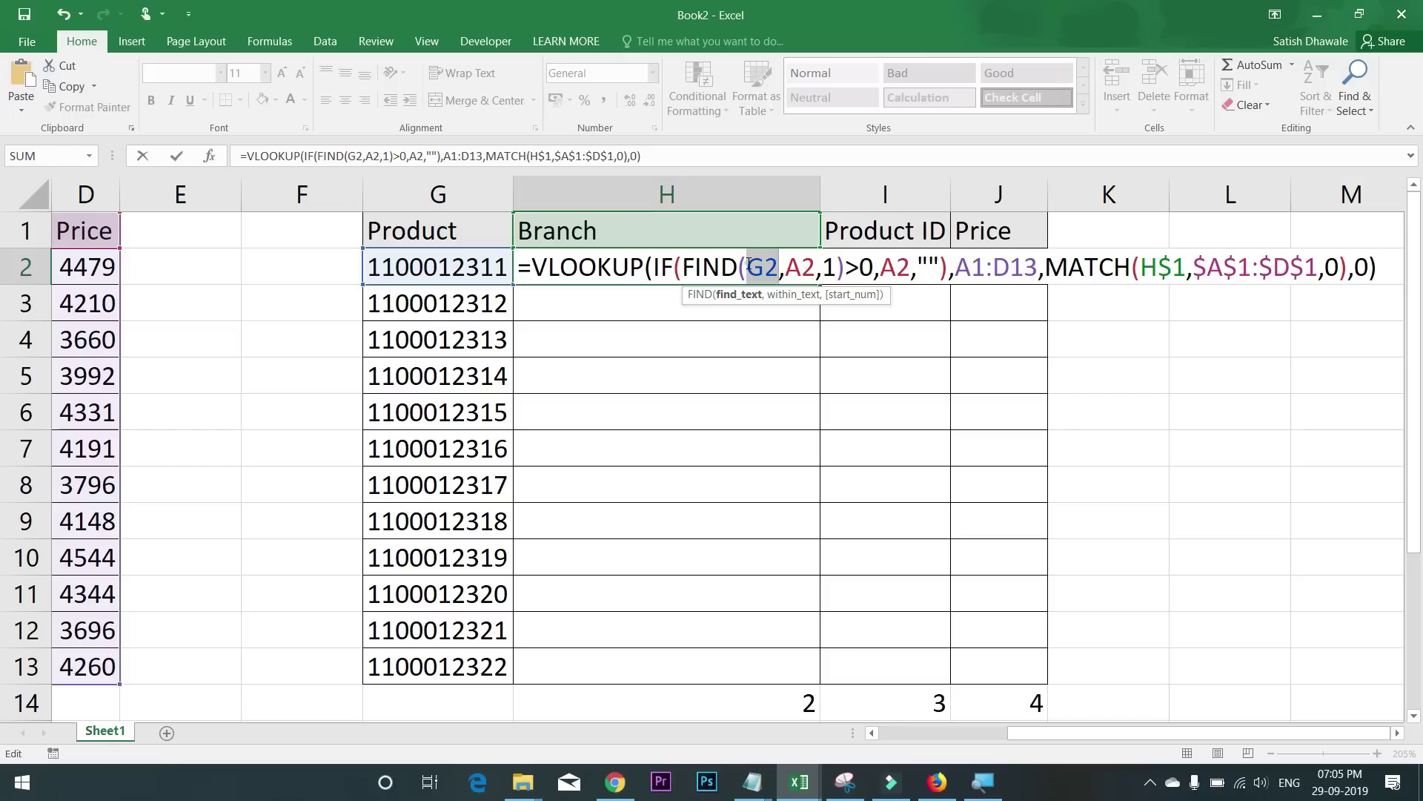
{"action": "key", "text": "Left"}
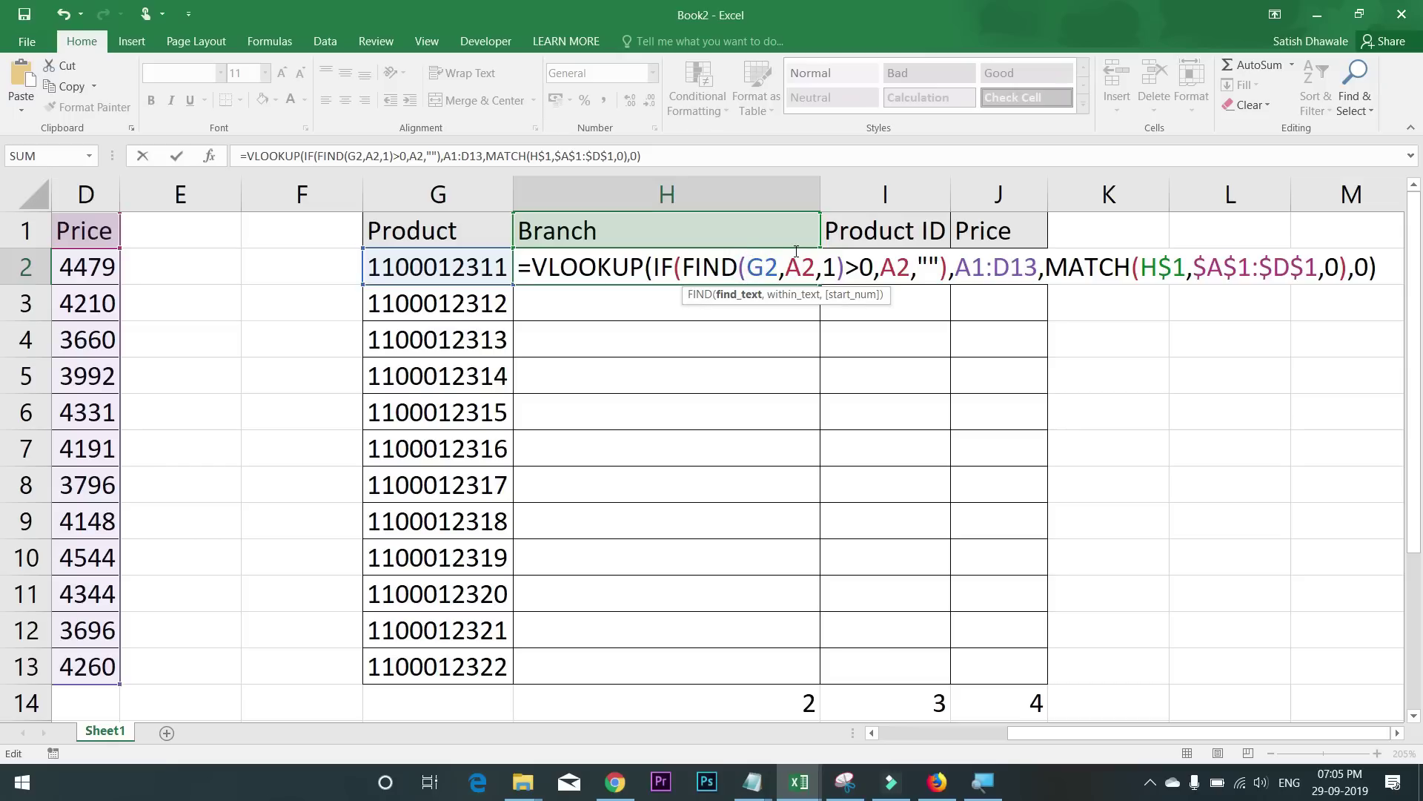
{"action": "type", "text": "$"}
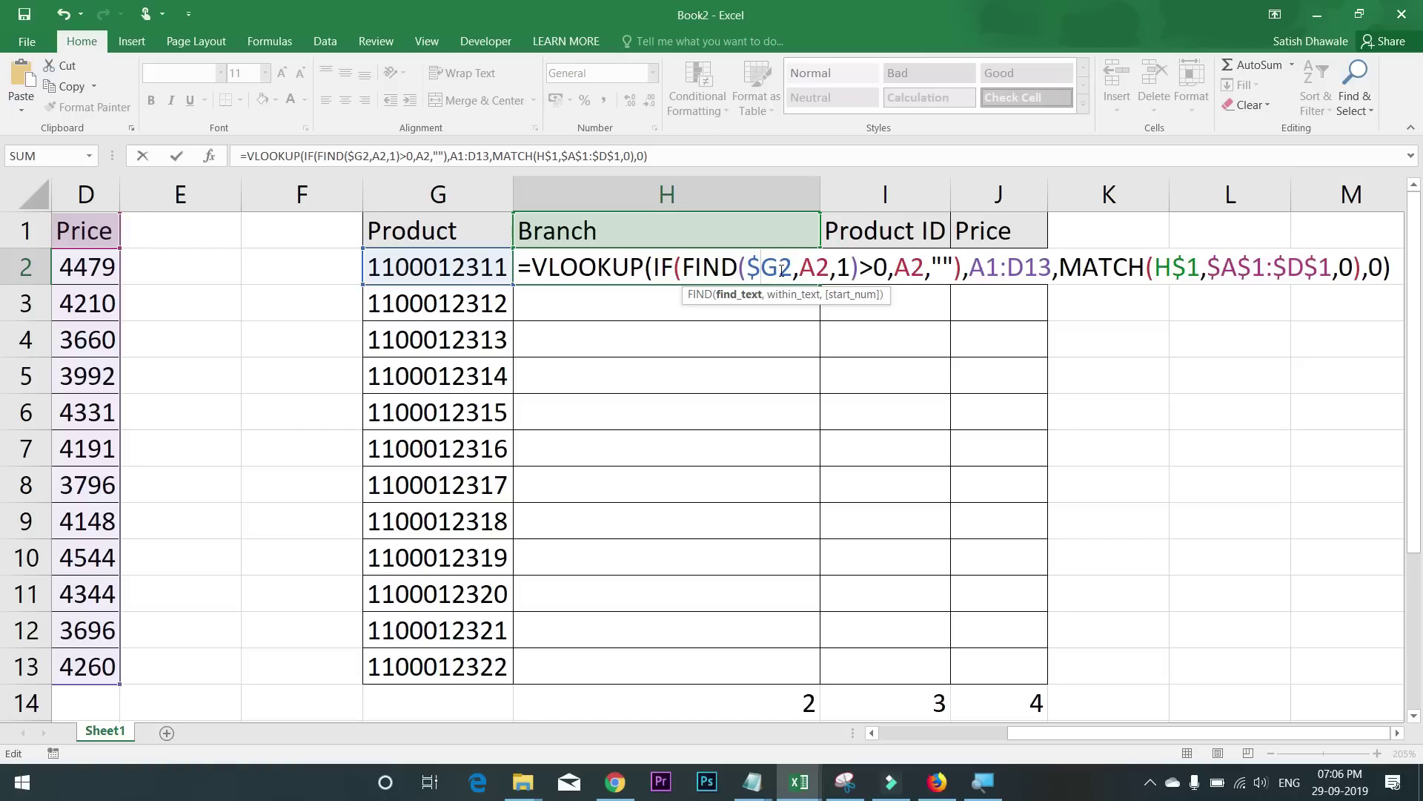
Step: Lock the column of both A2 references in H2's formula, in FIND and in IF's true value, as $A2
{"action": "left_click", "coordinate": [817, 269]}
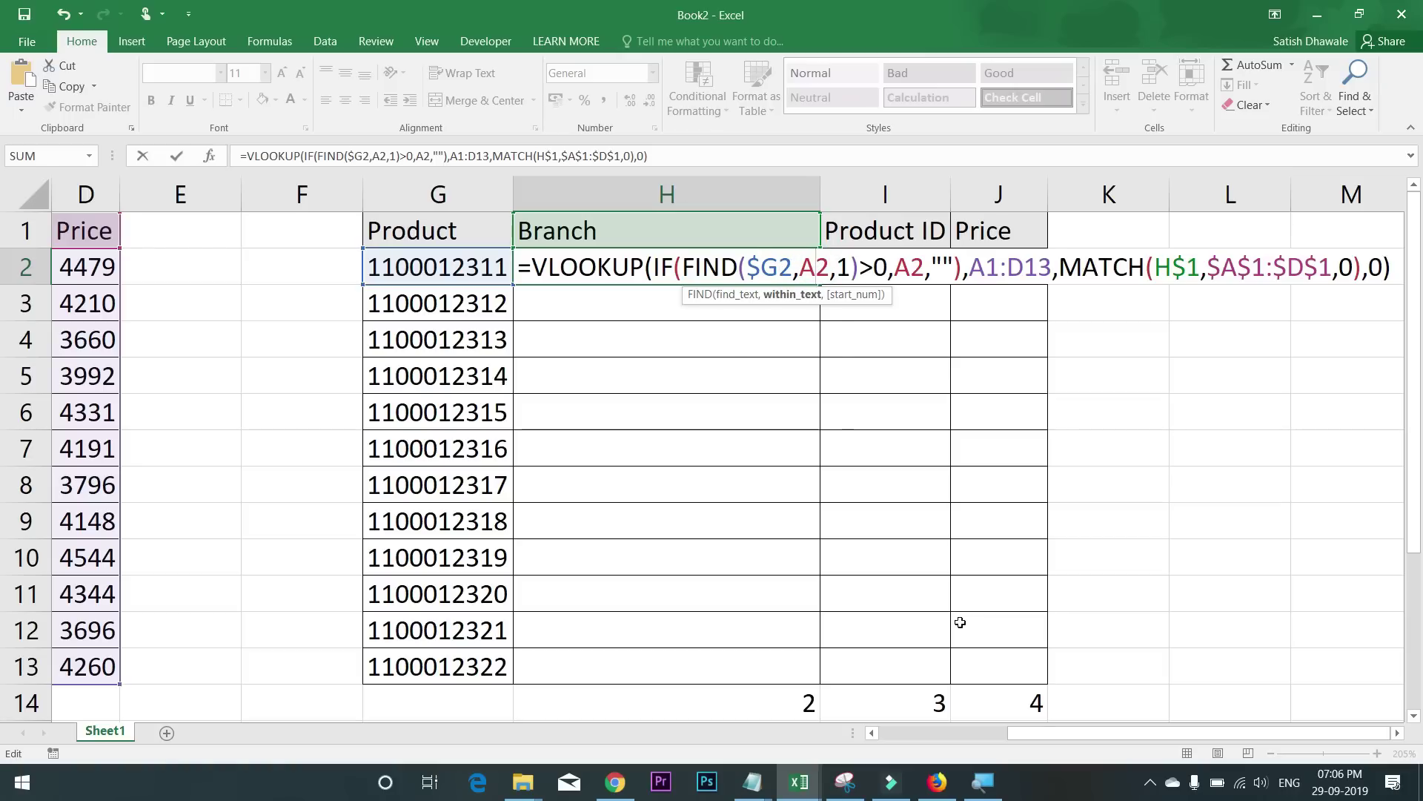
{"action": "left_click_drag", "start_coordinate": [1068, 734], "coordinate": [935, 734]}
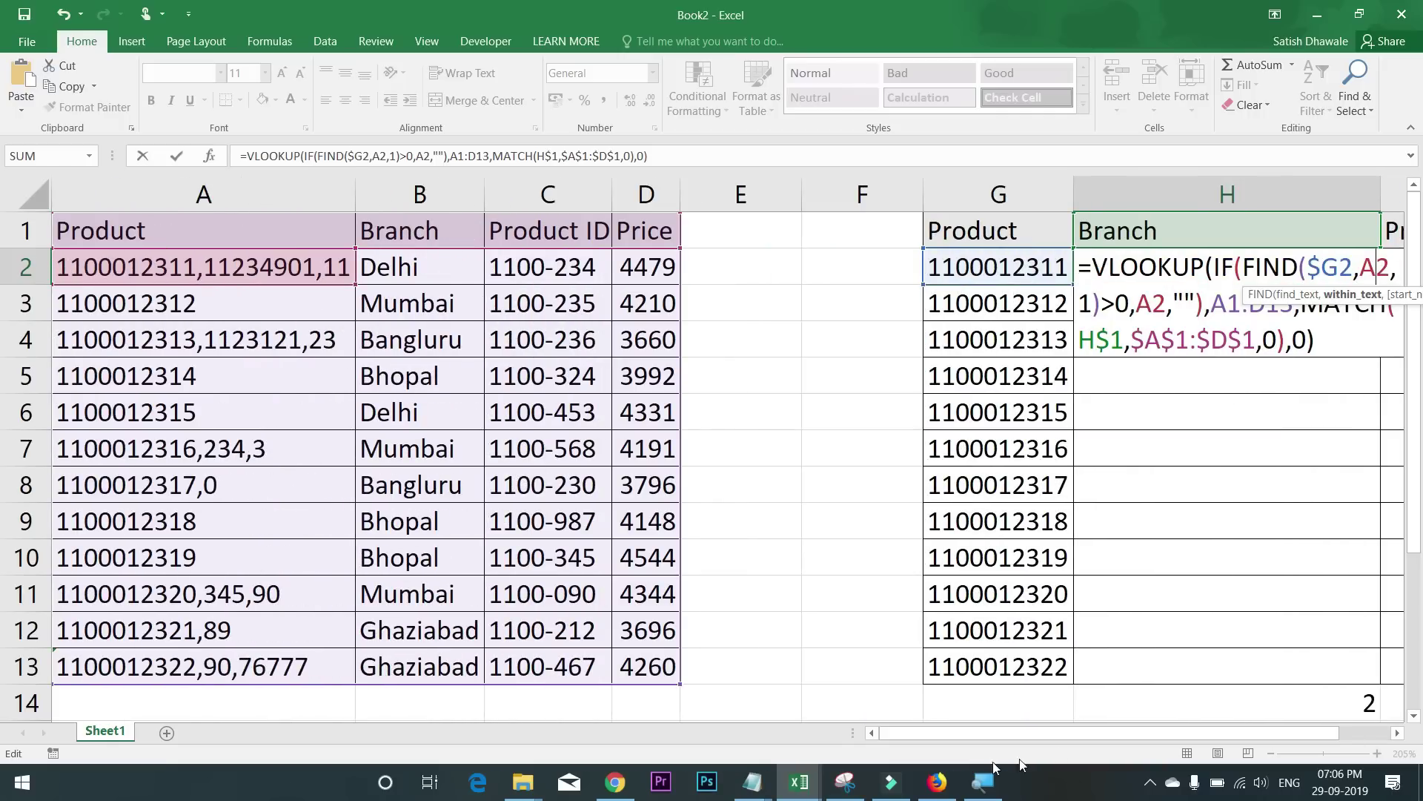
{"action": "left_click_drag", "start_coordinate": [1079, 734], "coordinate": [1130, 733]}
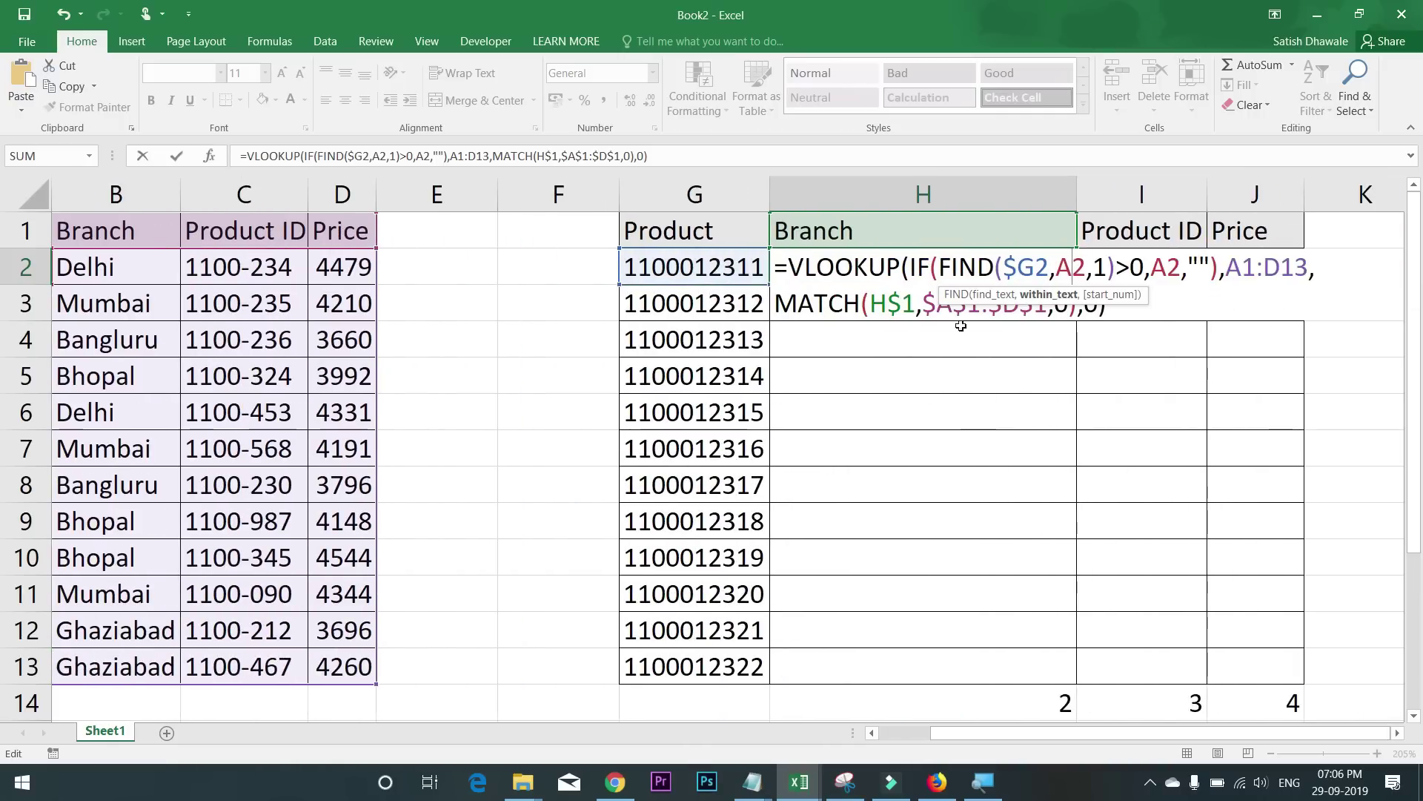
{"action": "left_click", "coordinate": [1060, 269]}
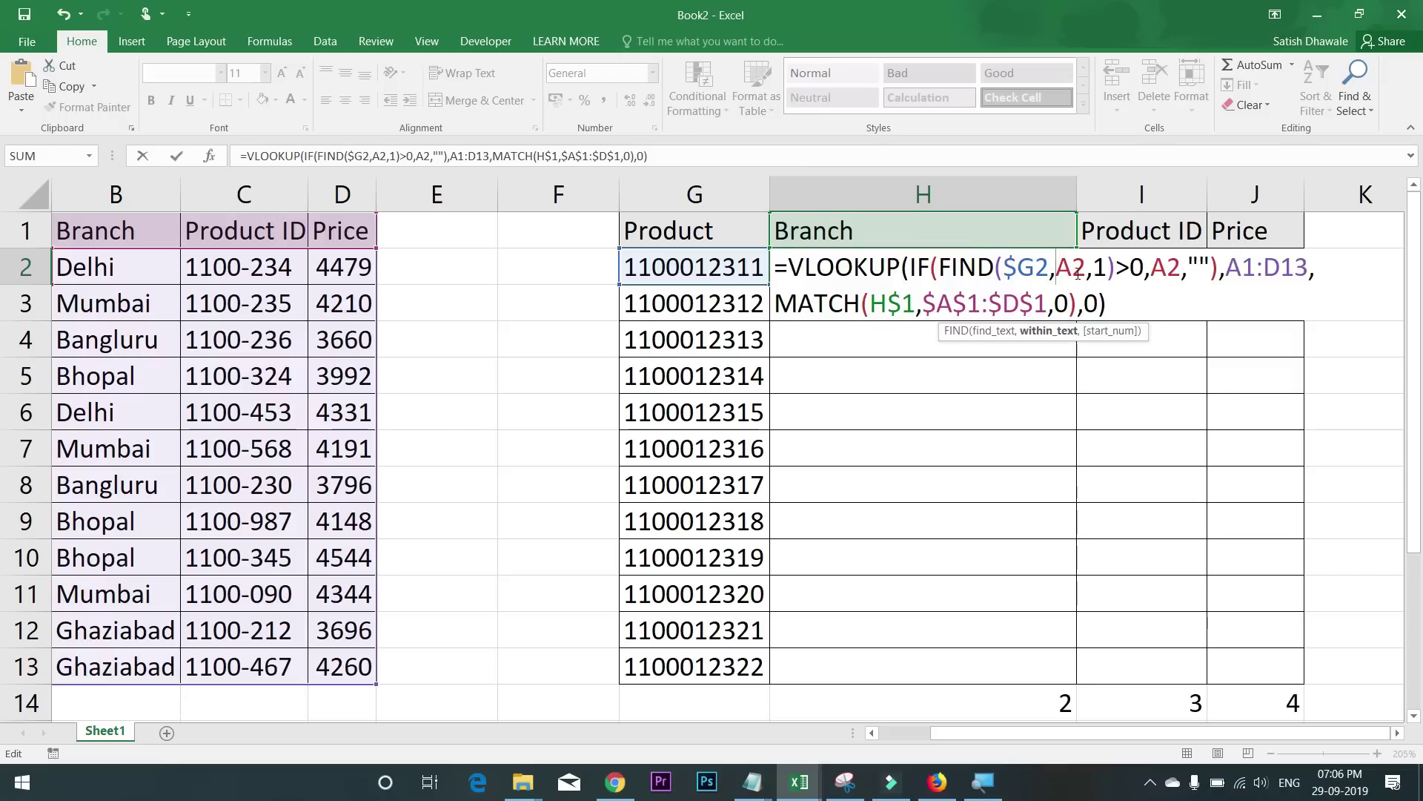
{"action": "type", "text": "$"}
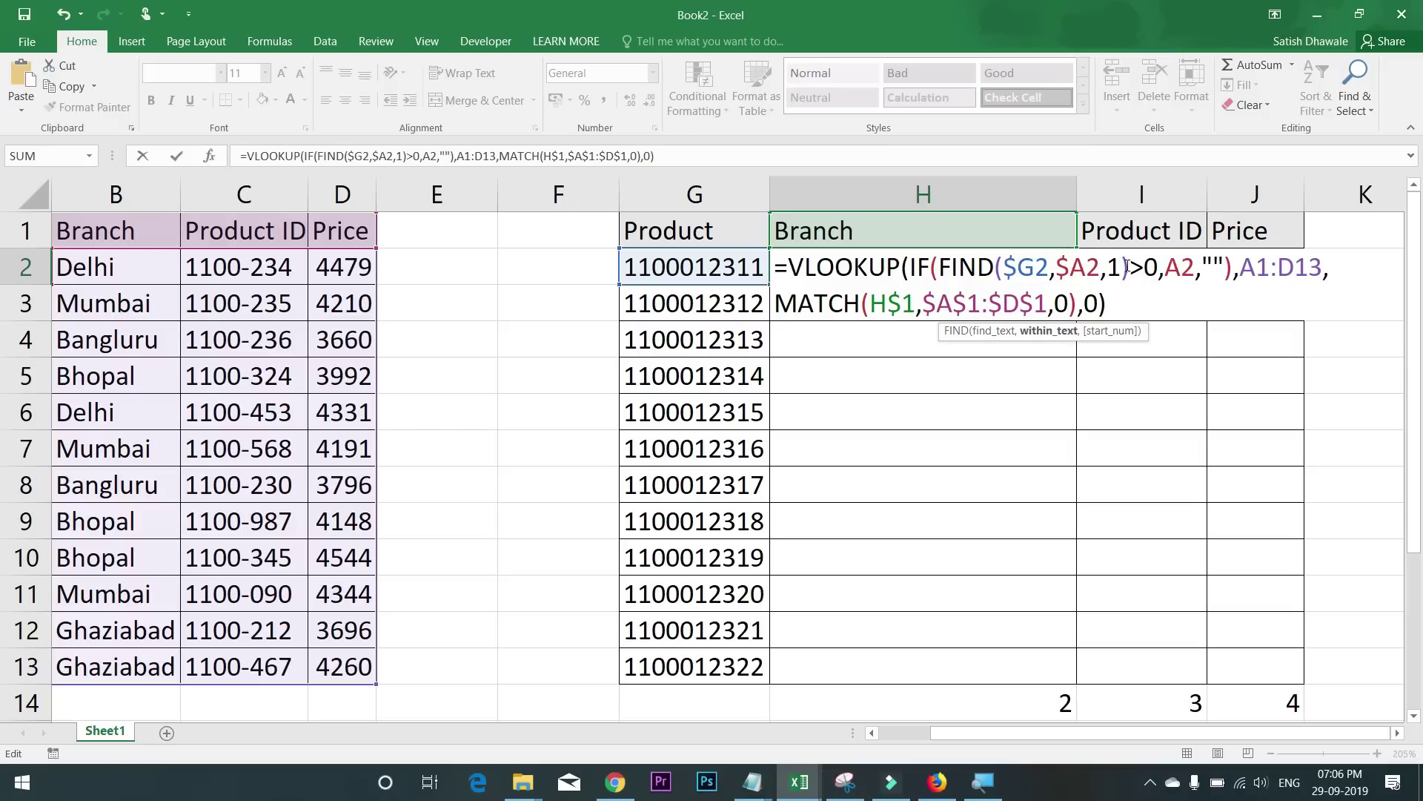
{"action": "left_click", "coordinate": [1169, 270]}
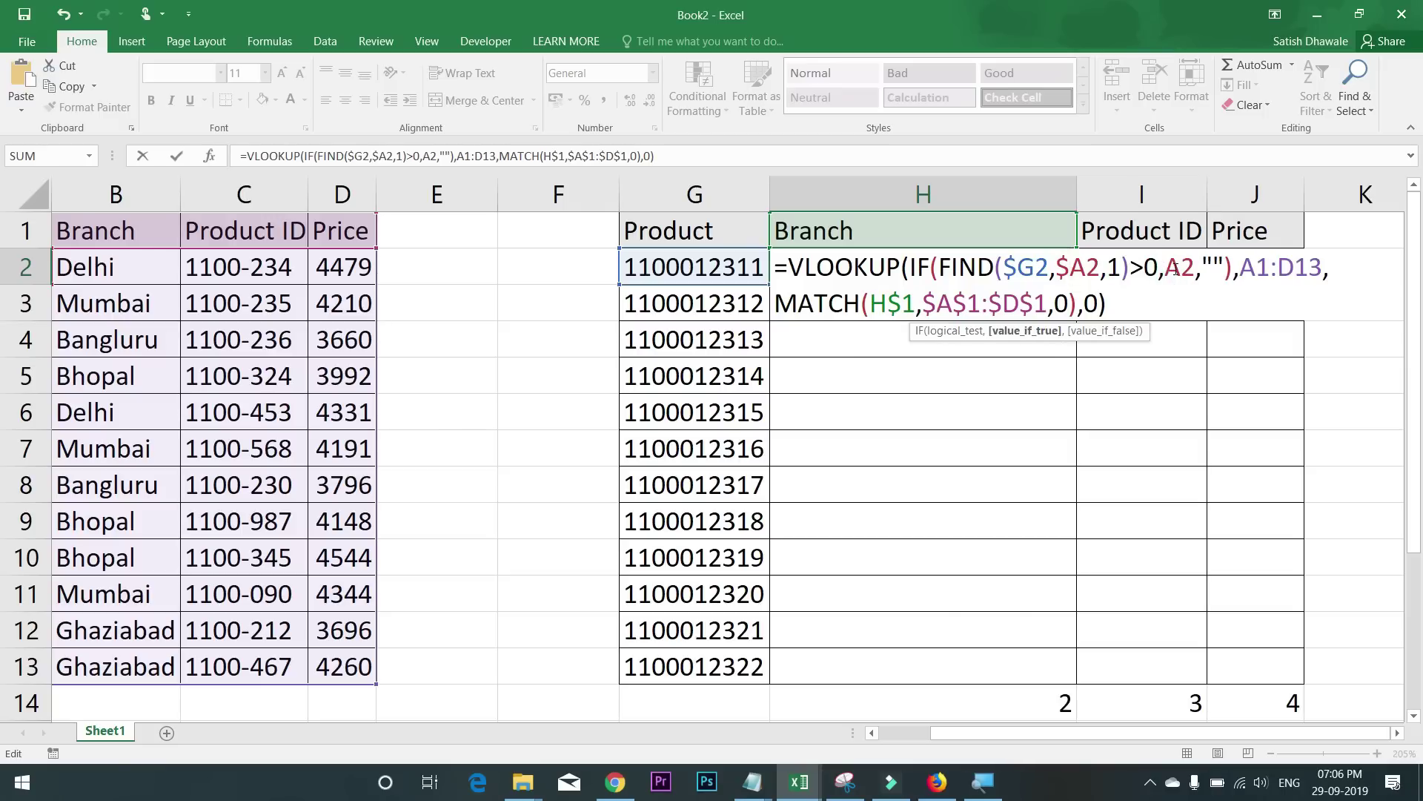
{"action": "type", "text": "$"}
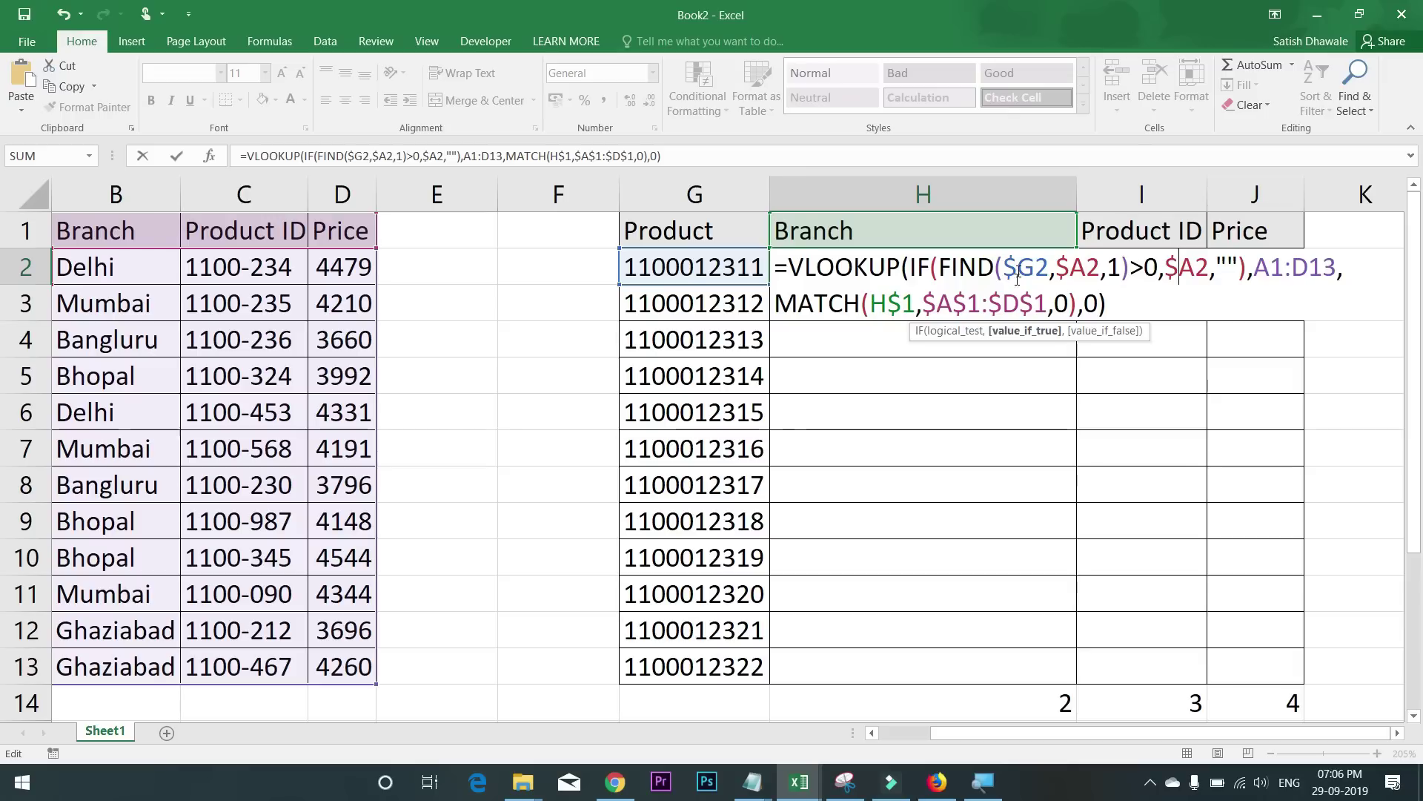
{"action": "left_click_drag", "start_coordinate": [879, 305], "coordinate": [914, 306]}
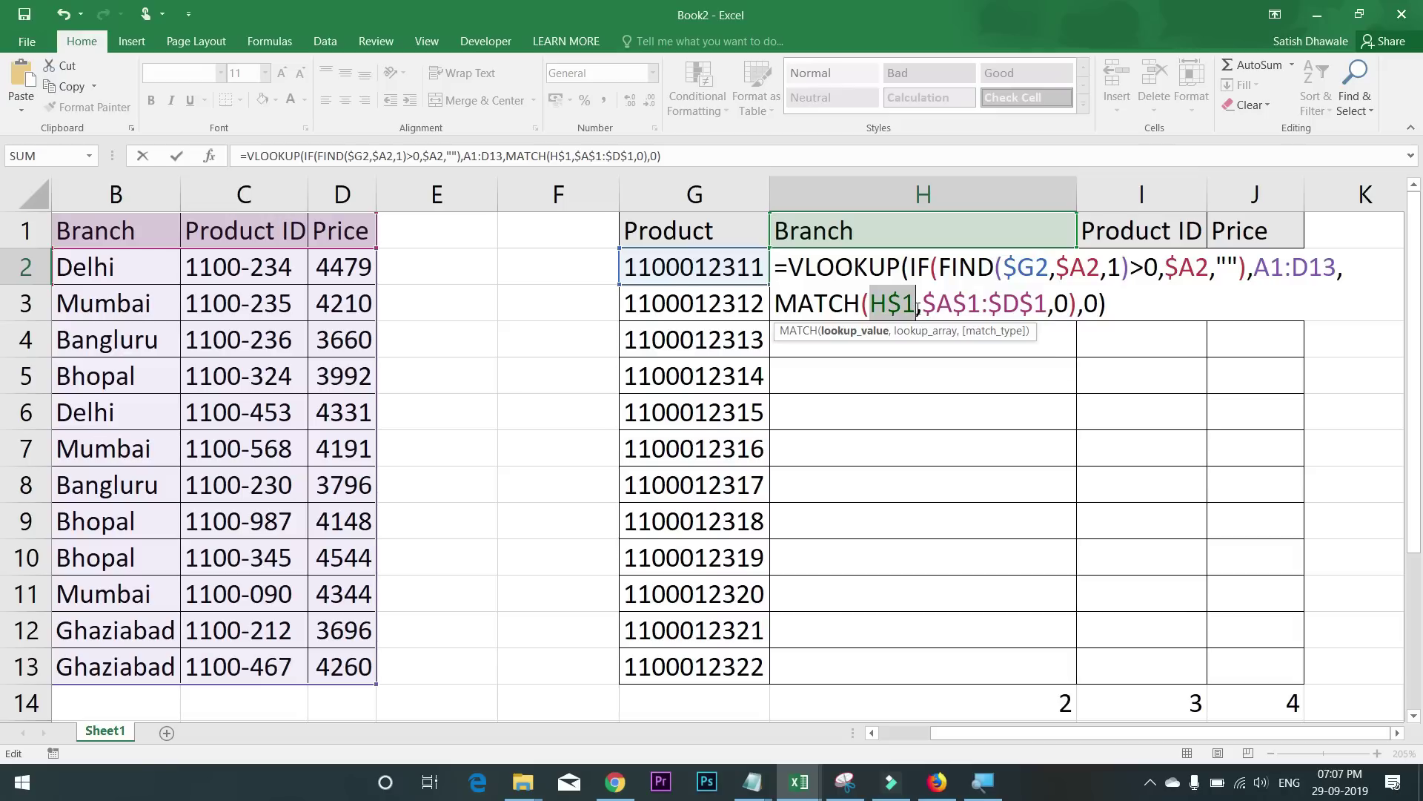
{"action": "left_click_drag", "start_coordinate": [1082, 261], "coordinate": [1097, 264]}
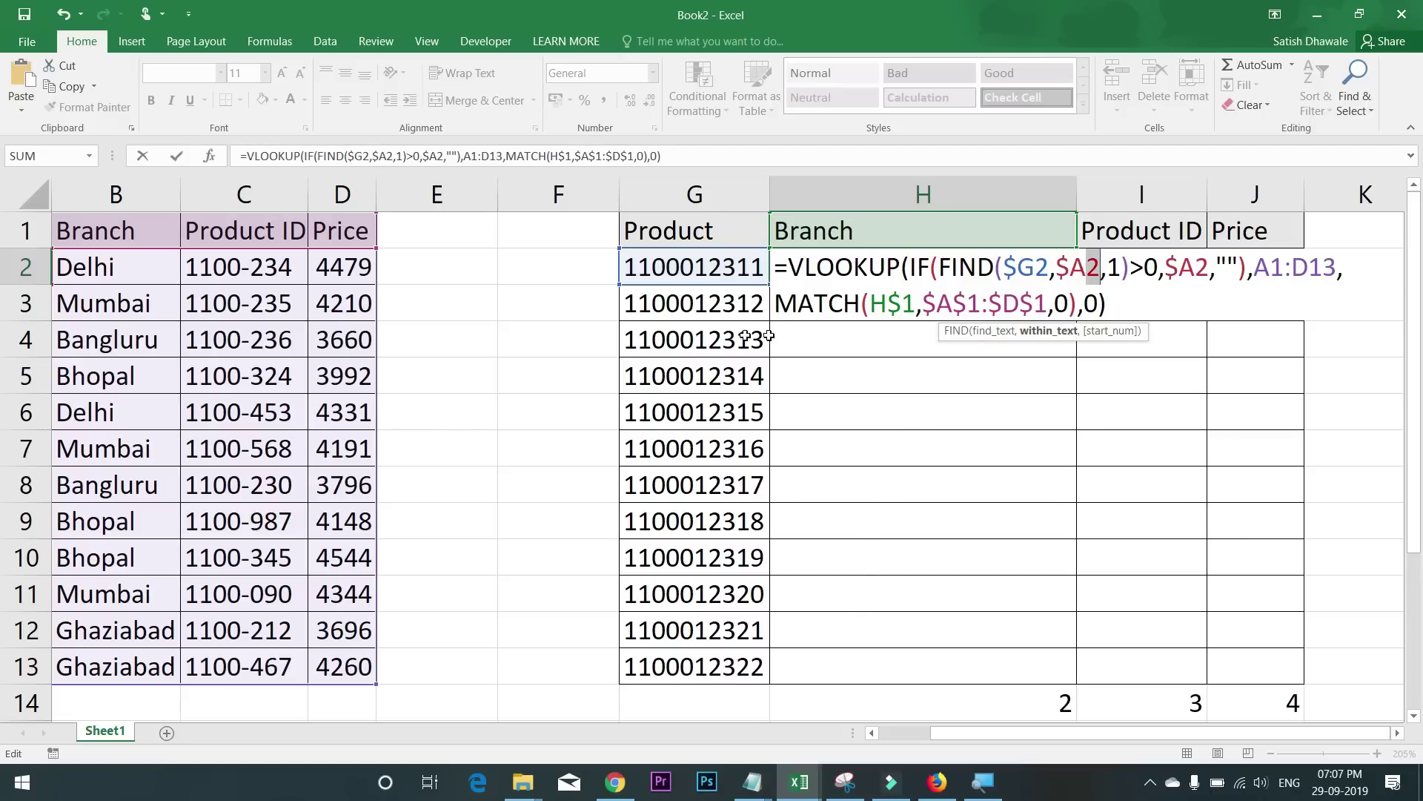
{"action": "left_click_drag", "start_coordinate": [1018, 269], "coordinate": [1046, 271]}
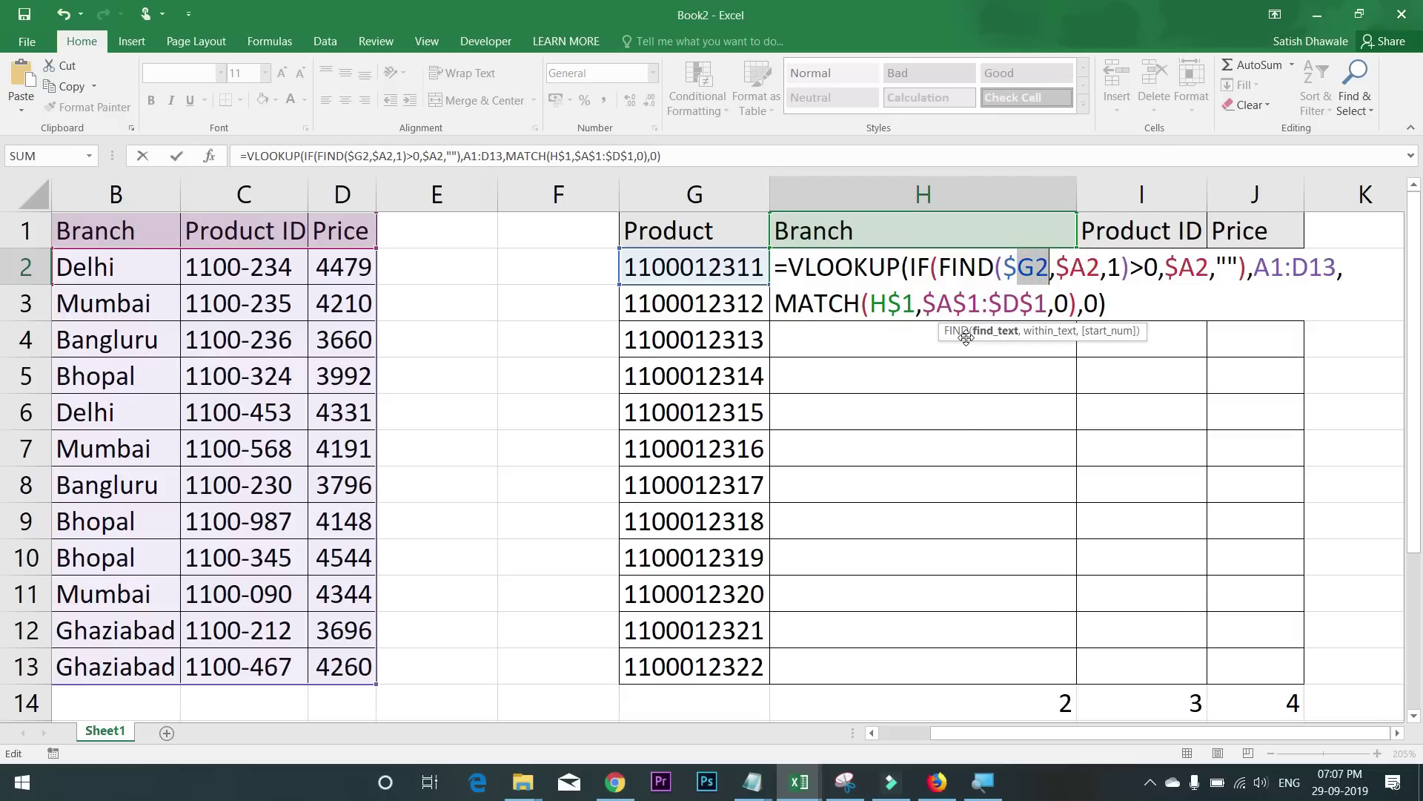
{"action": "left_click", "coordinate": [1041, 268]}
{"action": "left_click_drag", "start_coordinate": [1036, 268], "coordinate": [1050, 269]}
Step: Make the VLOOKUP table range in H2 fully absolute as $A$1:$D$13 and enter the formula
{"action": "left_click_drag", "start_coordinate": [1254, 266], "coordinate": [1338, 268]}
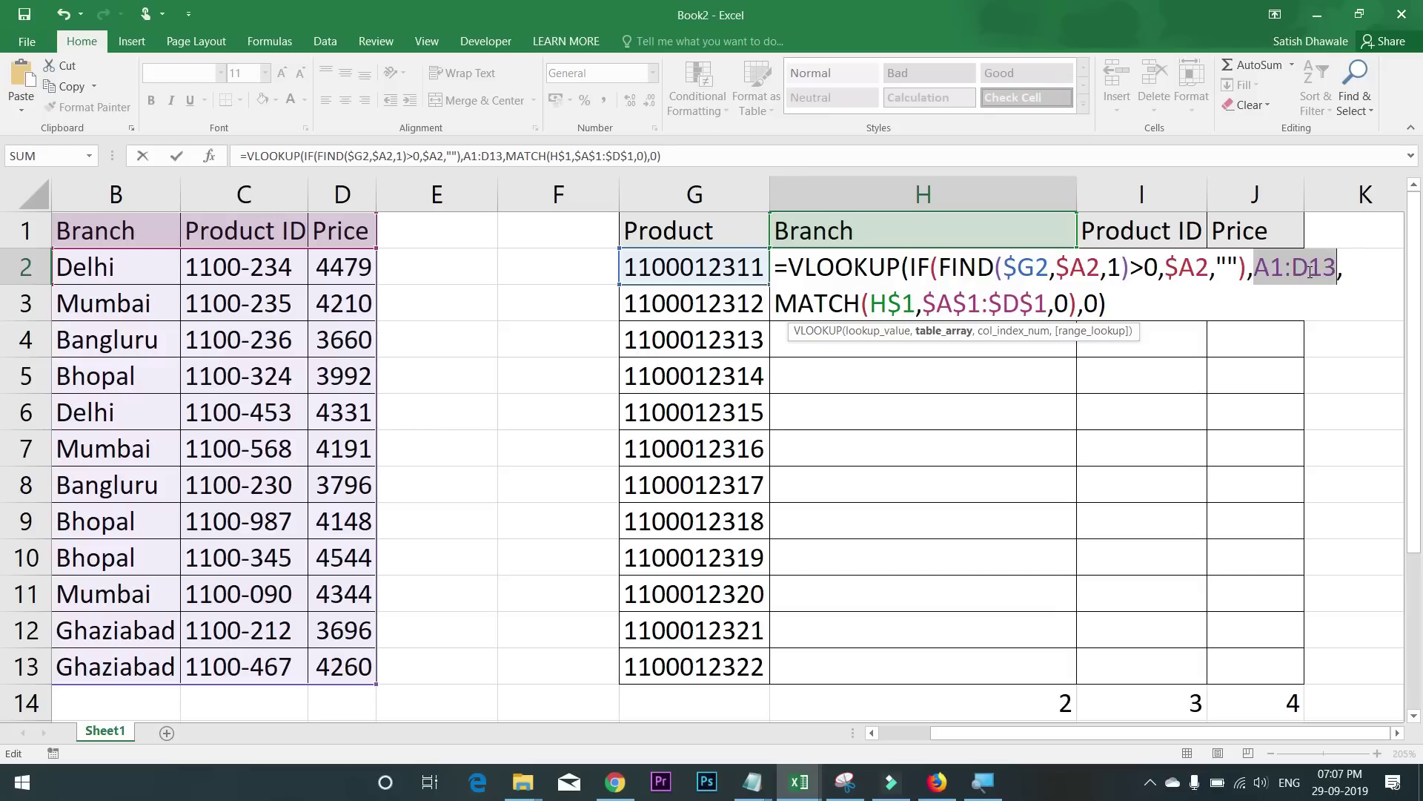
{"action": "key", "text": "F2"}
{"action": "key", "text": "Right"}
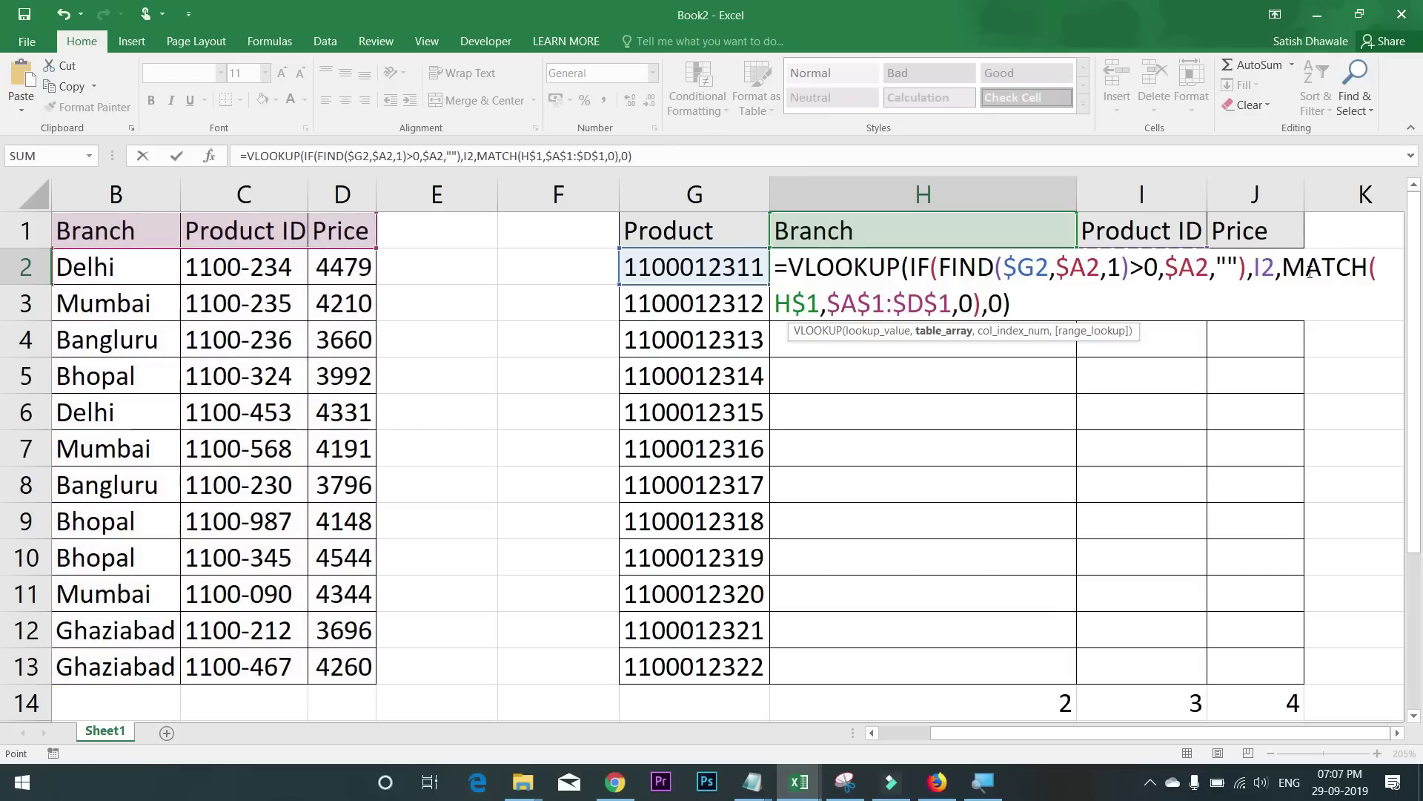
{"action": "key", "text": "ctrl+z"}
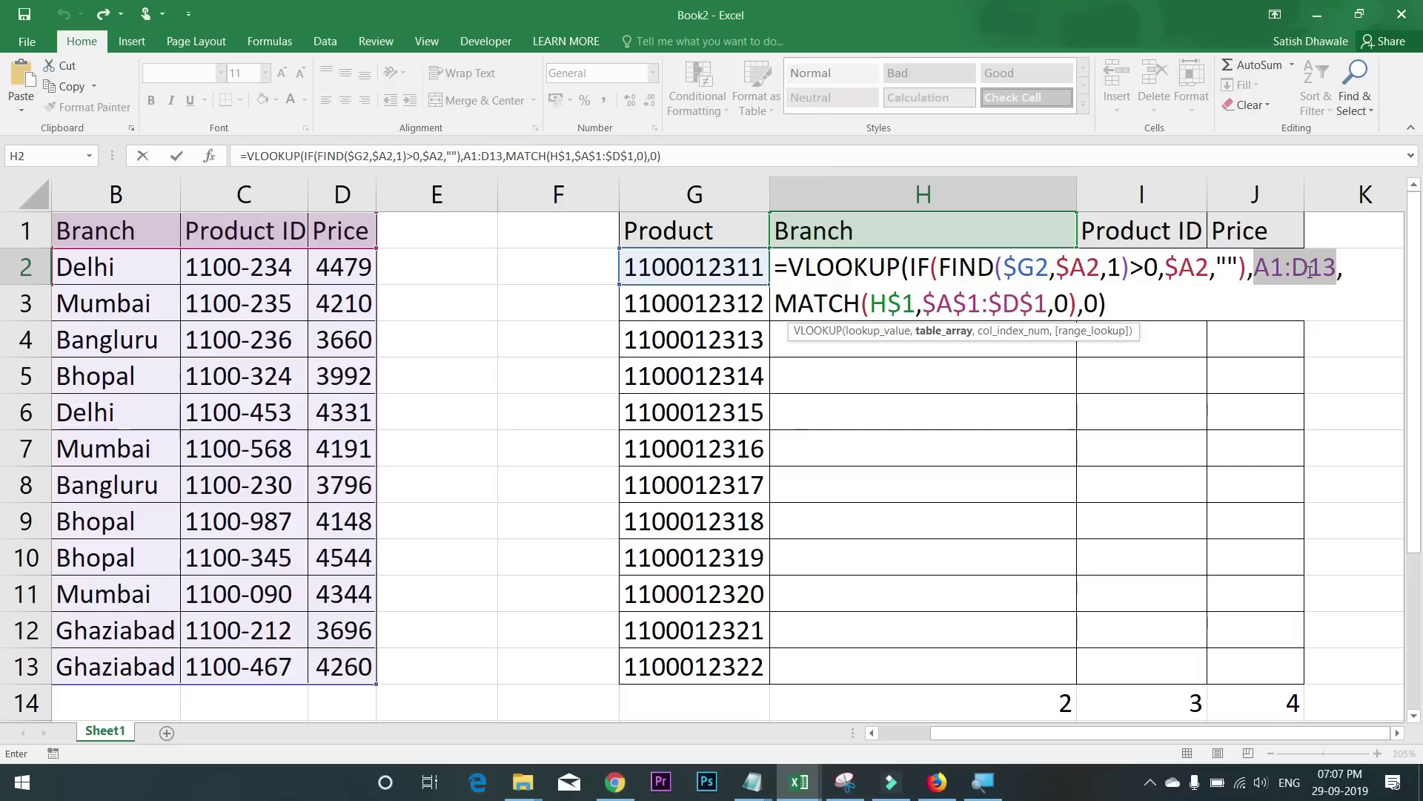
{"action": "key", "text": "F4"}
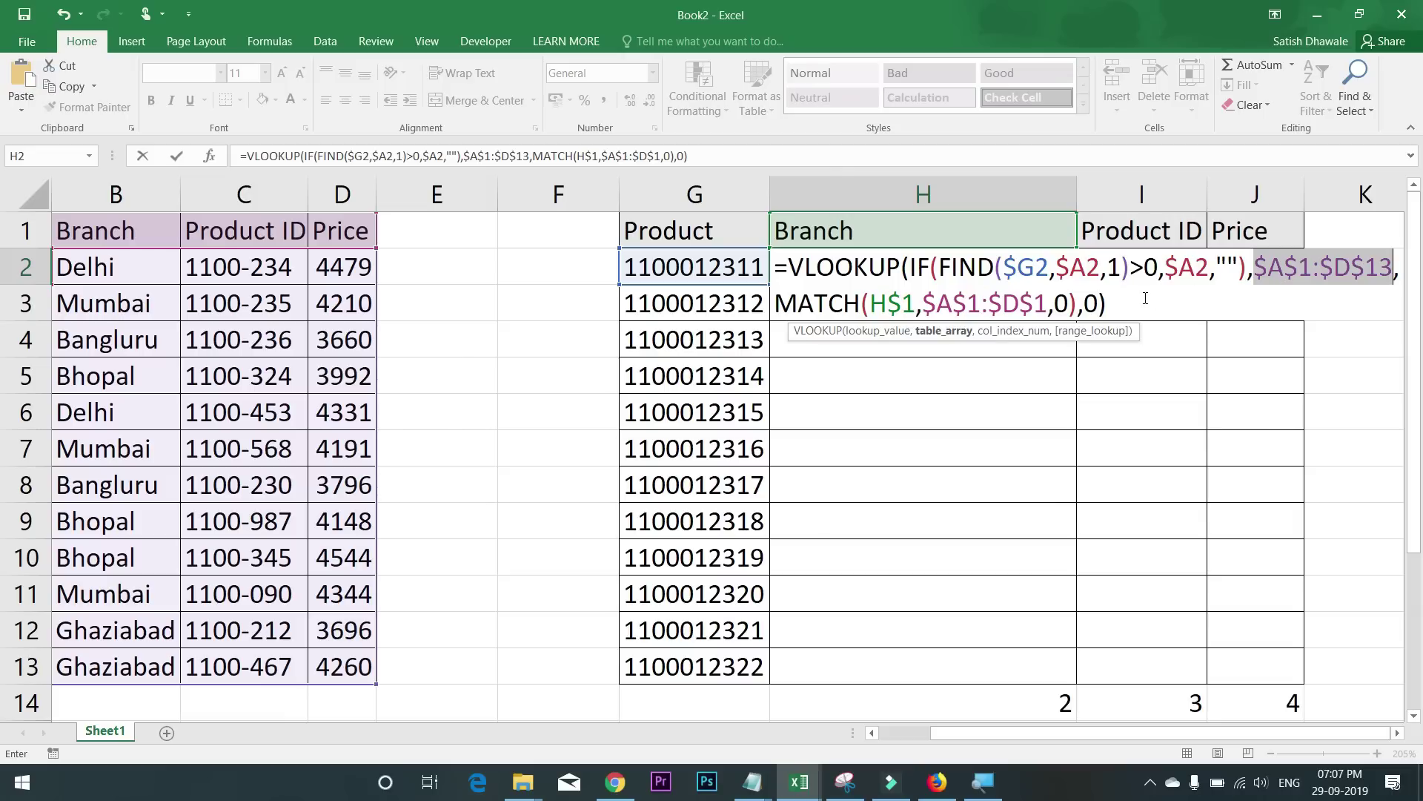
{"action": "key", "text": "Return"}
Step: Fill the VLOOKUP formula from H2 across to J2 and down through row 13
{"action": "left_click", "coordinate": [995, 267]}
{"action": "left_click_drag", "start_coordinate": [1076, 285], "coordinate": [1275, 285]}
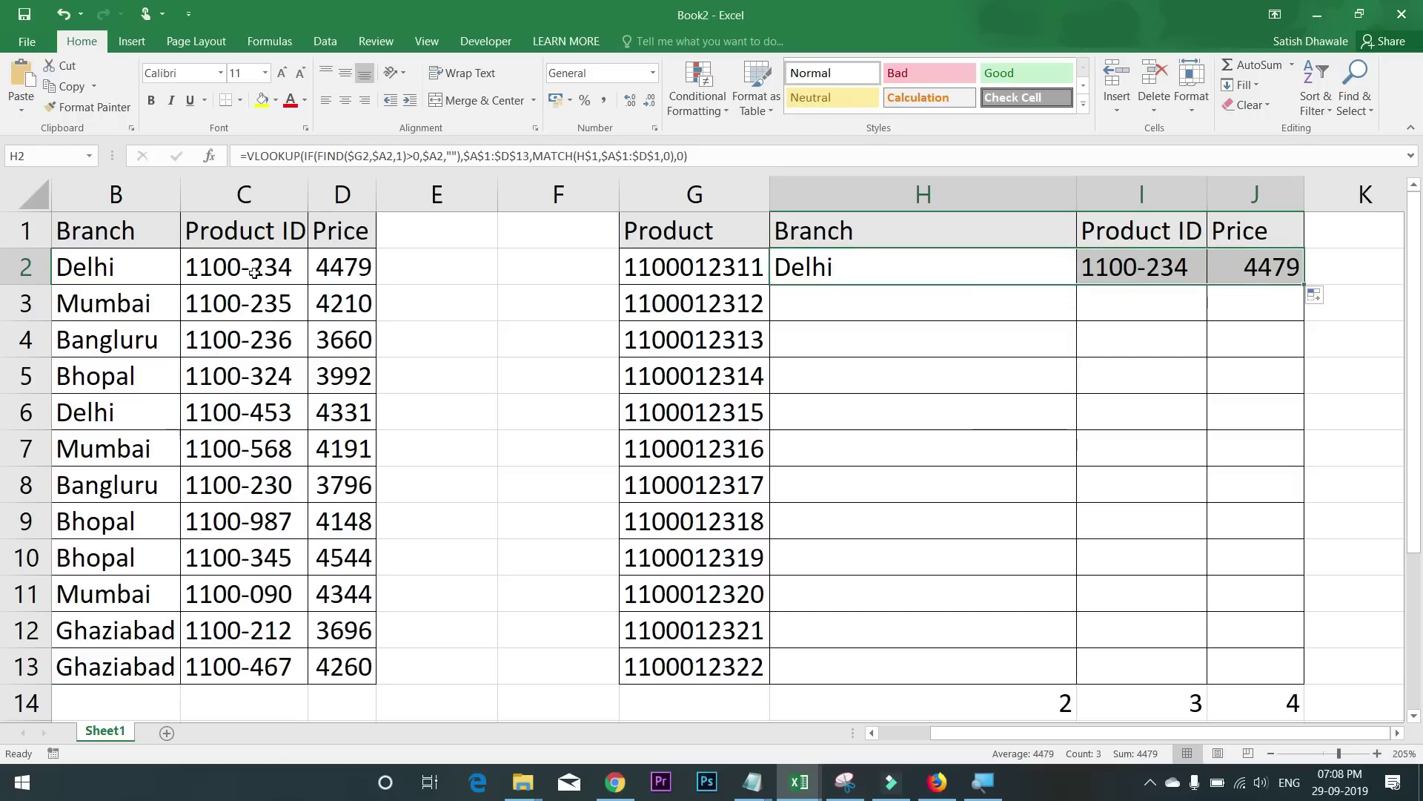
{"action": "left_click_drag", "start_coordinate": [1305, 285], "coordinate": [1269, 633]}
{"action": "left_click_drag", "start_coordinate": [1272, 672], "coordinate": [1273, 674]}
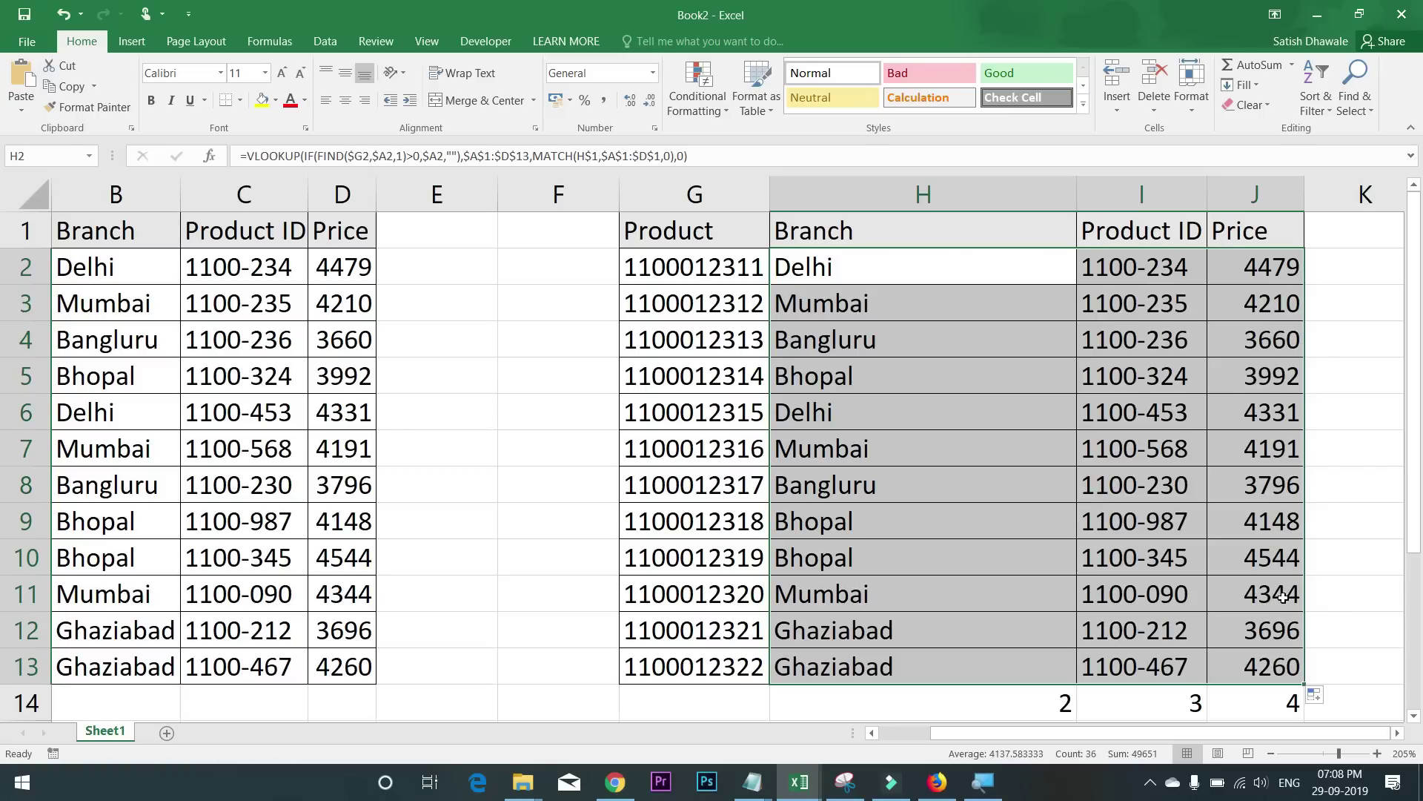